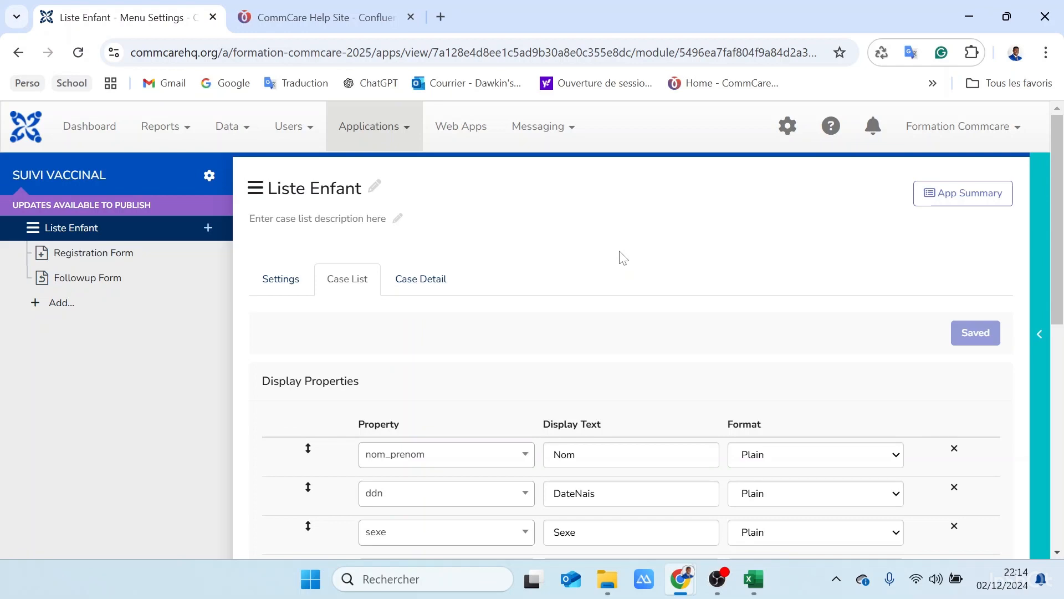
Examine the Liste Enfant case list configuration, including its display properties and the filtering and sorting section.
{"action": "scroll", "coordinate": [471, 357], "scroll_direction": "down", "scroll_amount": 1}
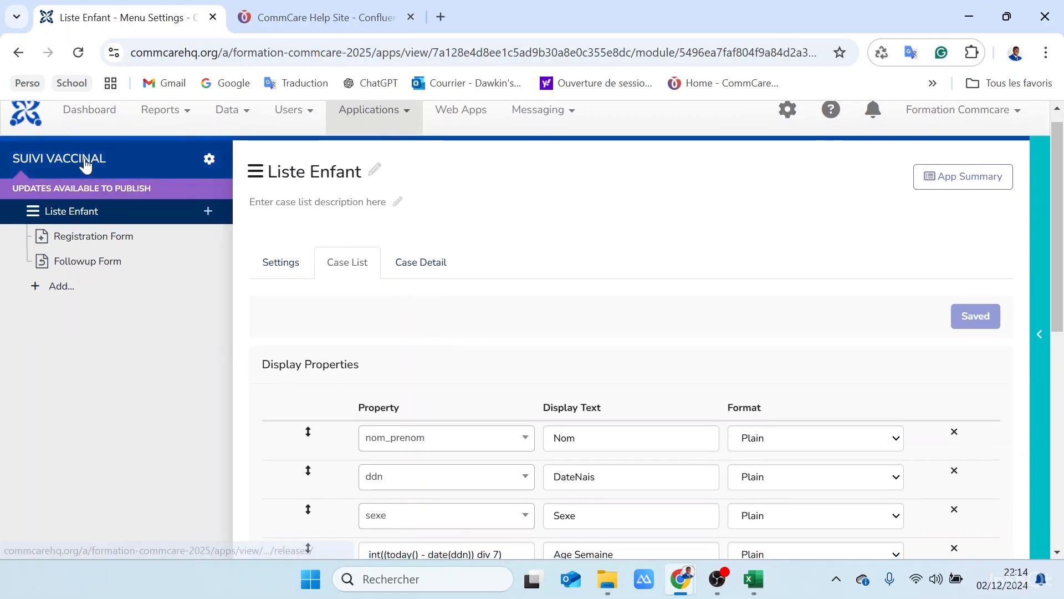
{"action": "scroll", "coordinate": [559, 301], "scroll_direction": "up", "scroll_amount": 1}
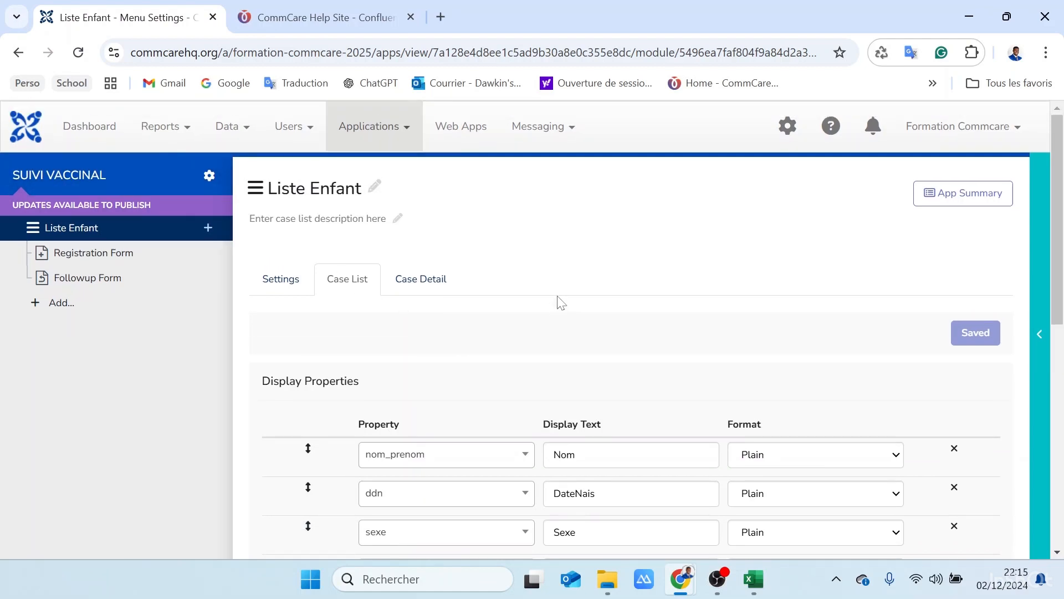
{"action": "scroll", "coordinate": [558, 301], "scroll_direction": "down", "scroll_amount": 3}
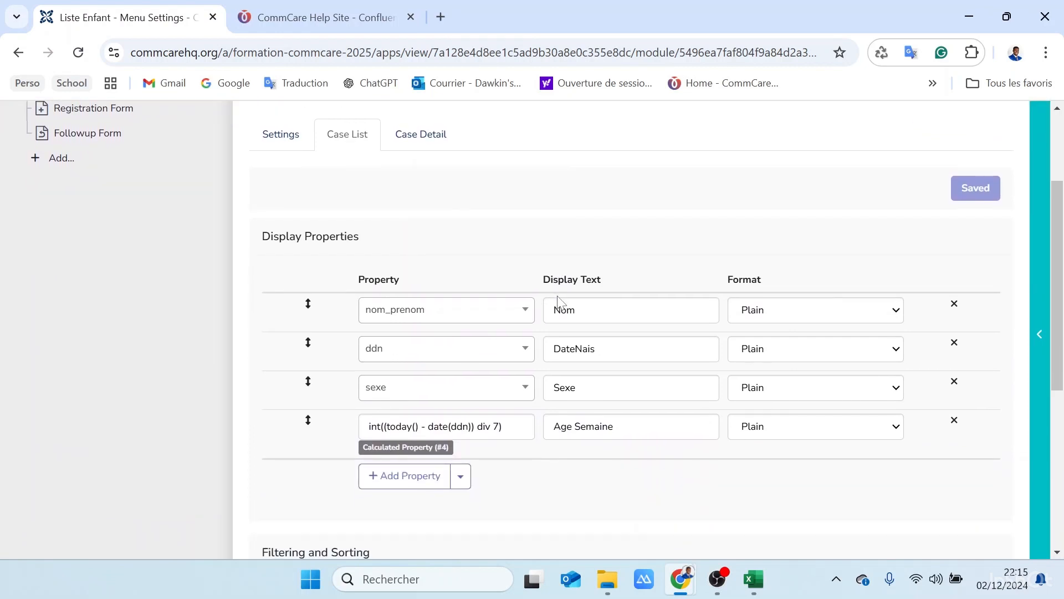
{"action": "scroll", "coordinate": [543, 404], "scroll_direction": "down", "scroll_amount": 2}
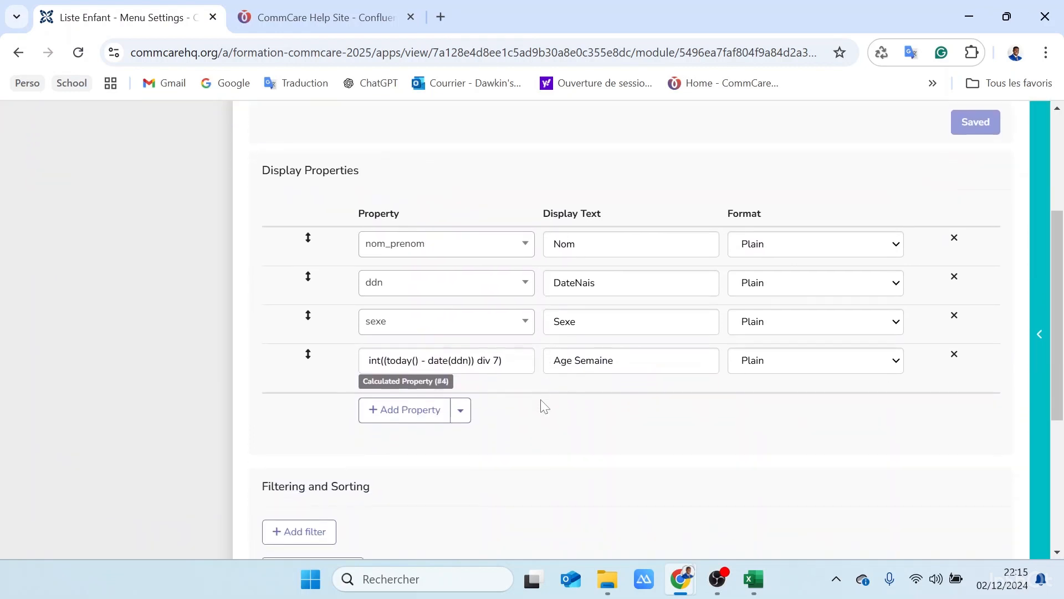
{"action": "scroll", "coordinate": [542, 404], "scroll_direction": "up", "scroll_amount": 2}
{"action": "scroll", "coordinate": [543, 405], "scroll_direction": "up", "scroll_amount": 2}
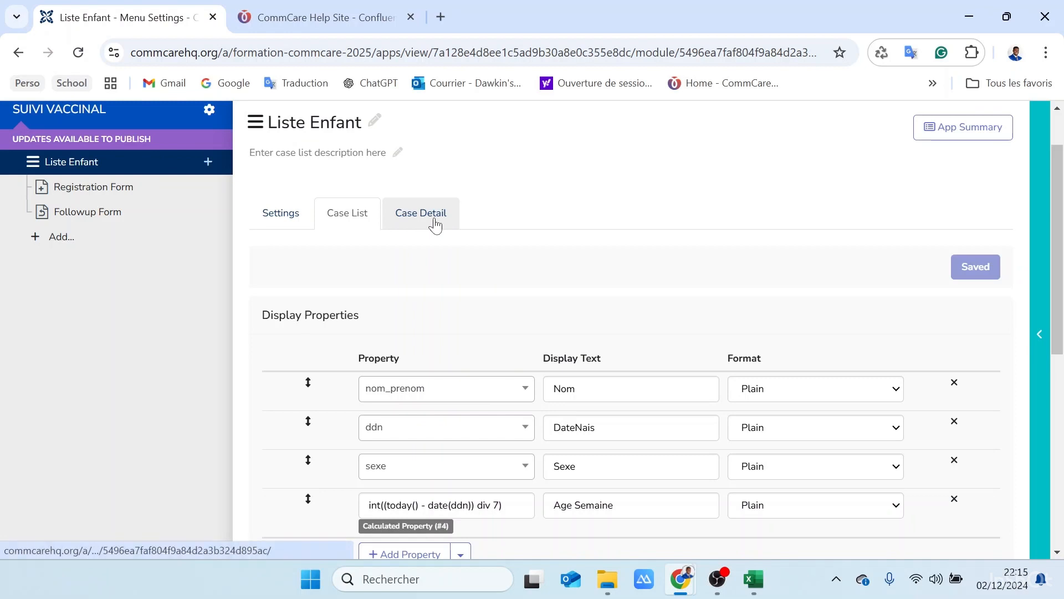
{"action": "scroll", "coordinate": [521, 361], "scroll_direction": "down", "scroll_amount": 2}
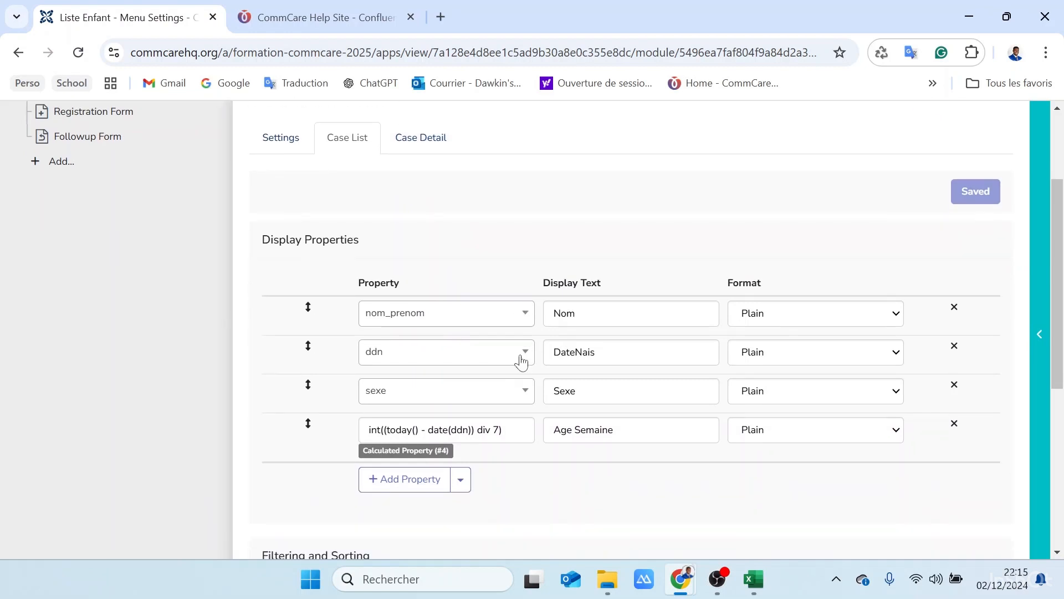
{"action": "scroll", "coordinate": [520, 361], "scroll_direction": "down", "scroll_amount": 1}
{"action": "scroll", "coordinate": [521, 361], "scroll_direction": "up", "scroll_amount": 3}
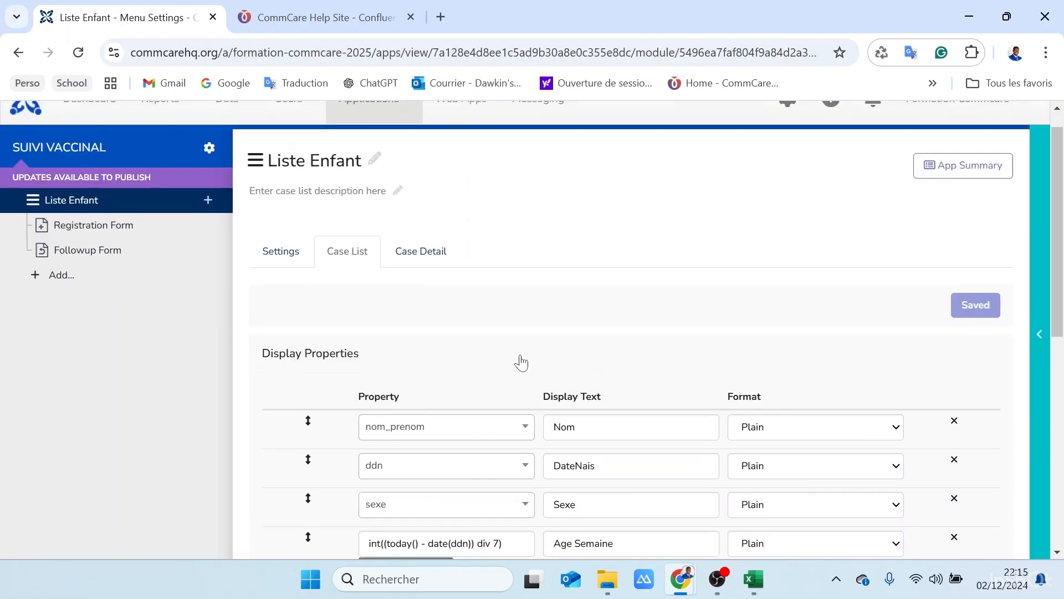
{"action": "scroll", "coordinate": [524, 361], "scroll_direction": "down", "scroll_amount": 5}
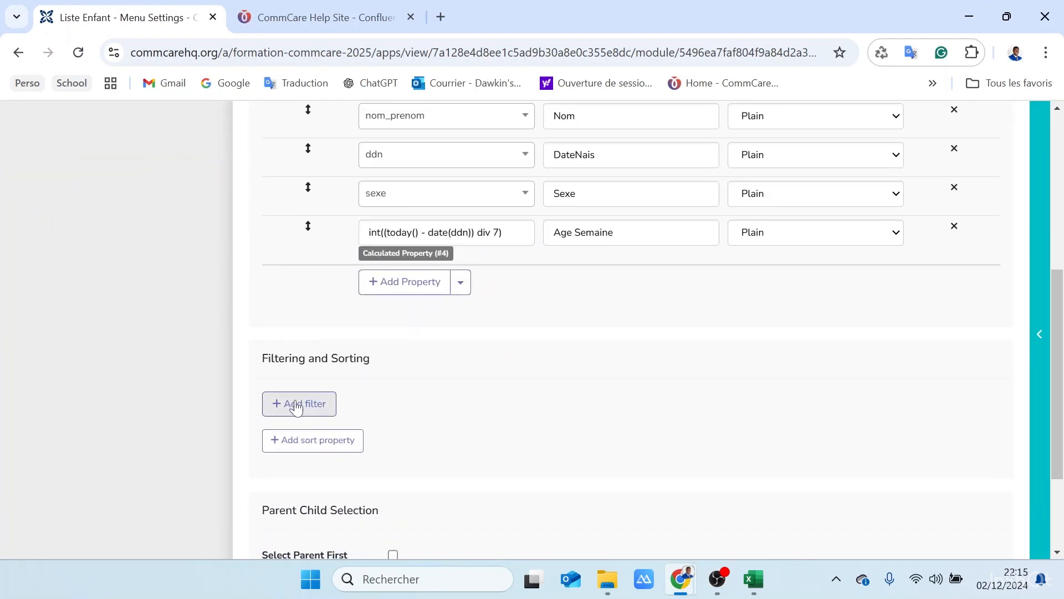
{"action": "scroll", "coordinate": [481, 397], "scroll_direction": "up", "scroll_amount": 6}
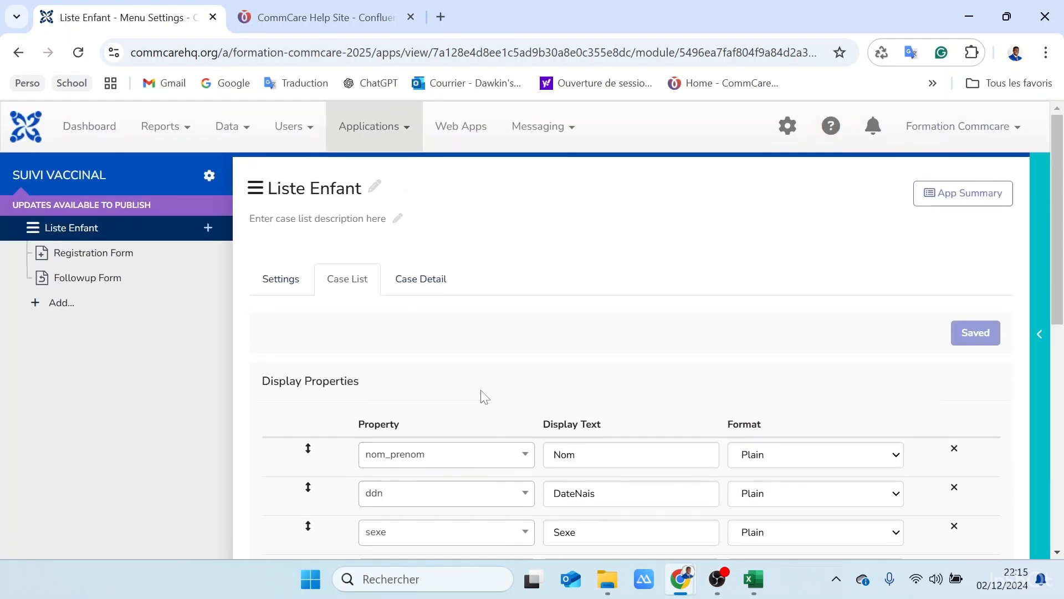
{"action": "left_click", "coordinate": [83, 230]}
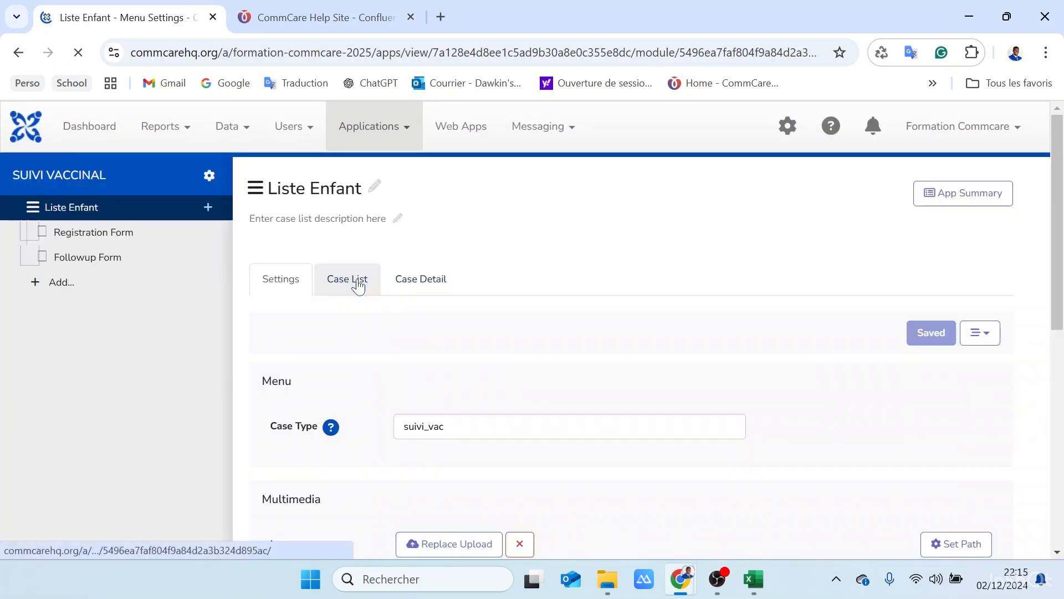
{"action": "left_click", "coordinate": [347, 279]}
{"action": "scroll", "coordinate": [361, 286], "scroll_direction": "down", "scroll_amount": 8}
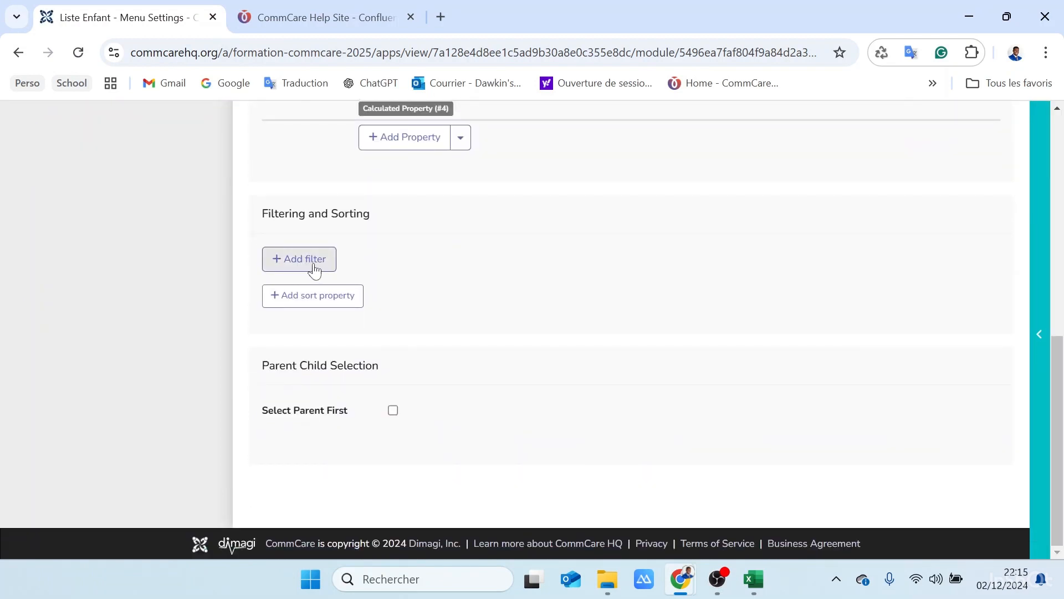
{"action": "scroll", "coordinate": [452, 266], "scroll_direction": "up", "scroll_amount": 10}
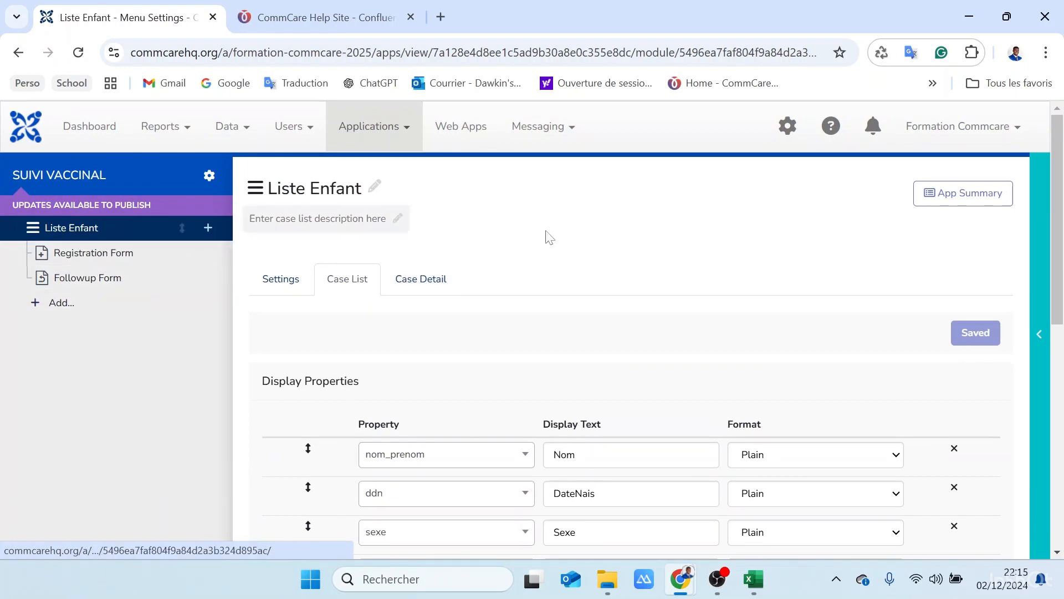
Refresh the app preview, open Liste Enfant's Followup Form, and examine the children's list with its age in weeks column.
{"action": "left_click", "coordinate": [1039, 277]}
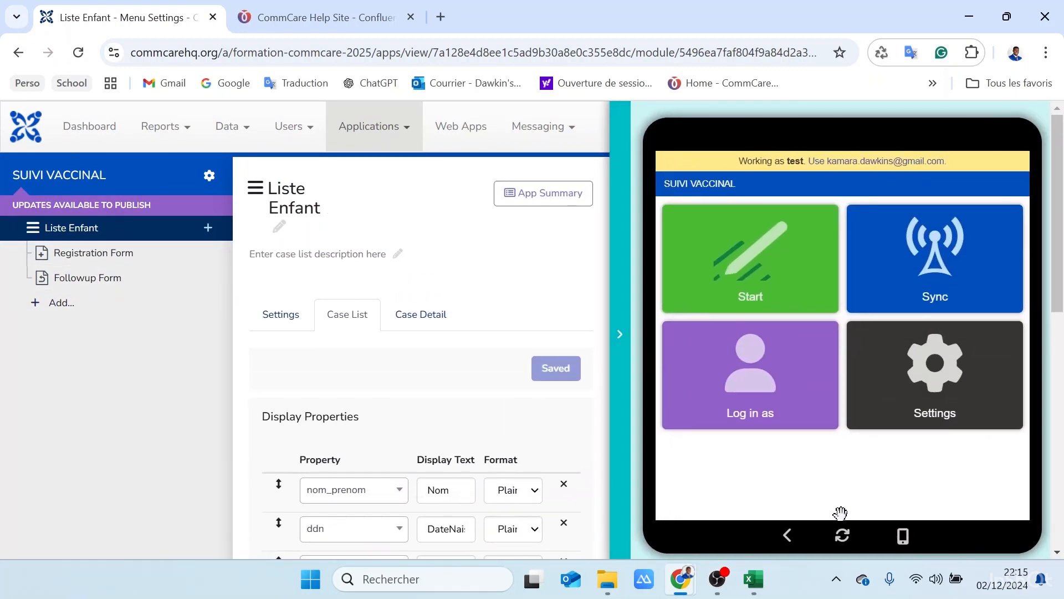
{"action": "left_click", "coordinate": [840, 535]}
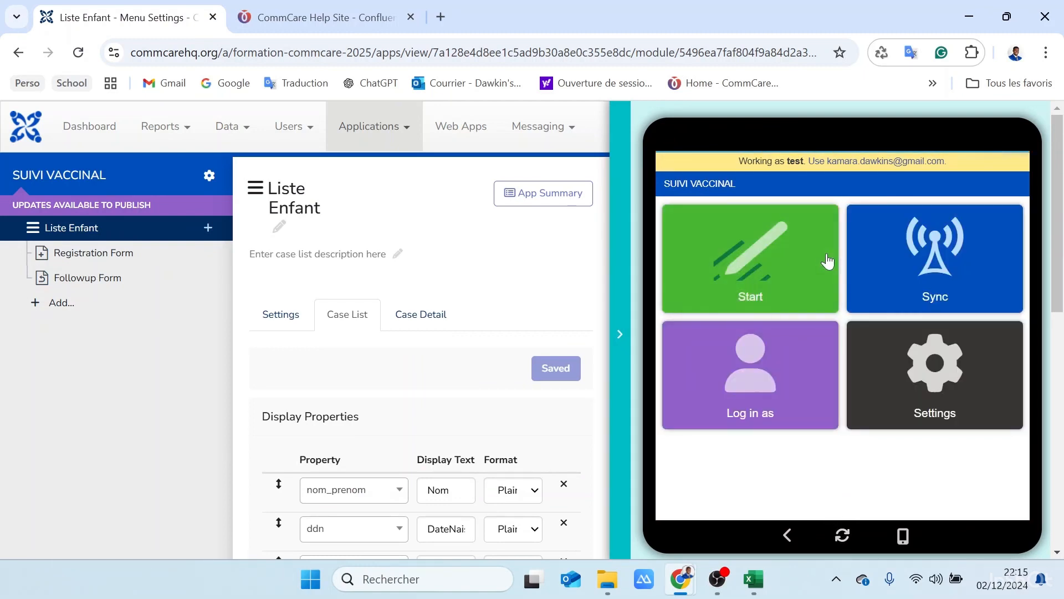
{"action": "left_click", "coordinate": [826, 255]}
{"action": "left_click", "coordinate": [751, 233]}
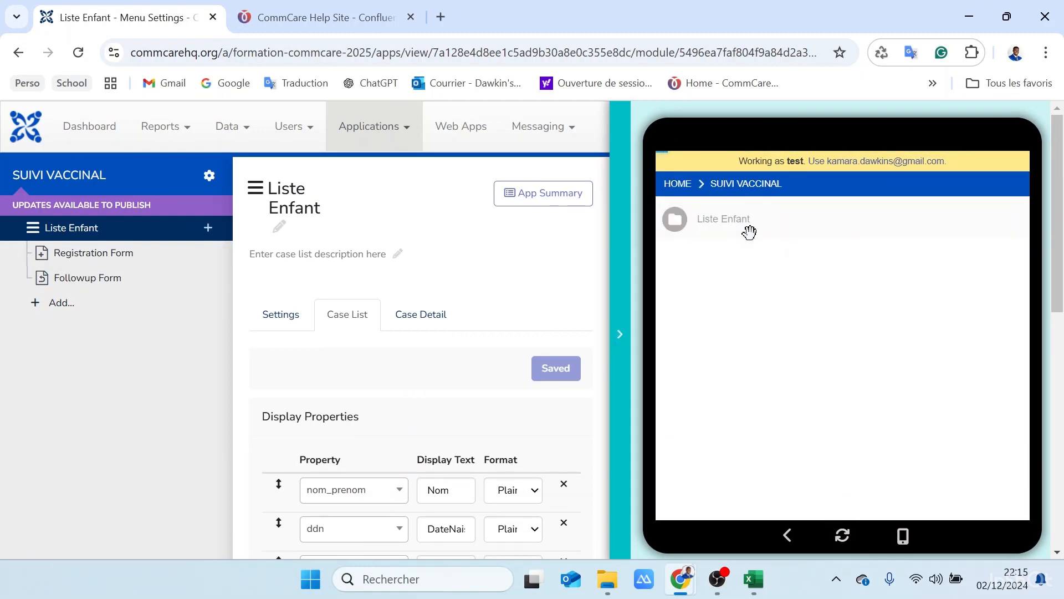
{"action": "left_click", "coordinate": [736, 265]}
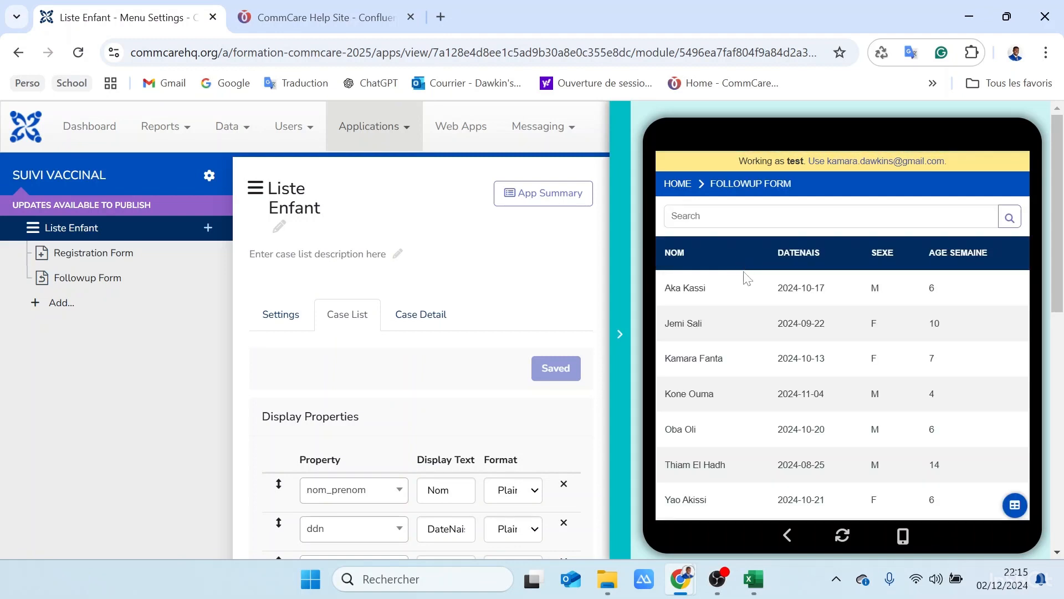
{"action": "scroll", "coordinate": [858, 398], "scroll_direction": "down", "scroll_amount": 3}
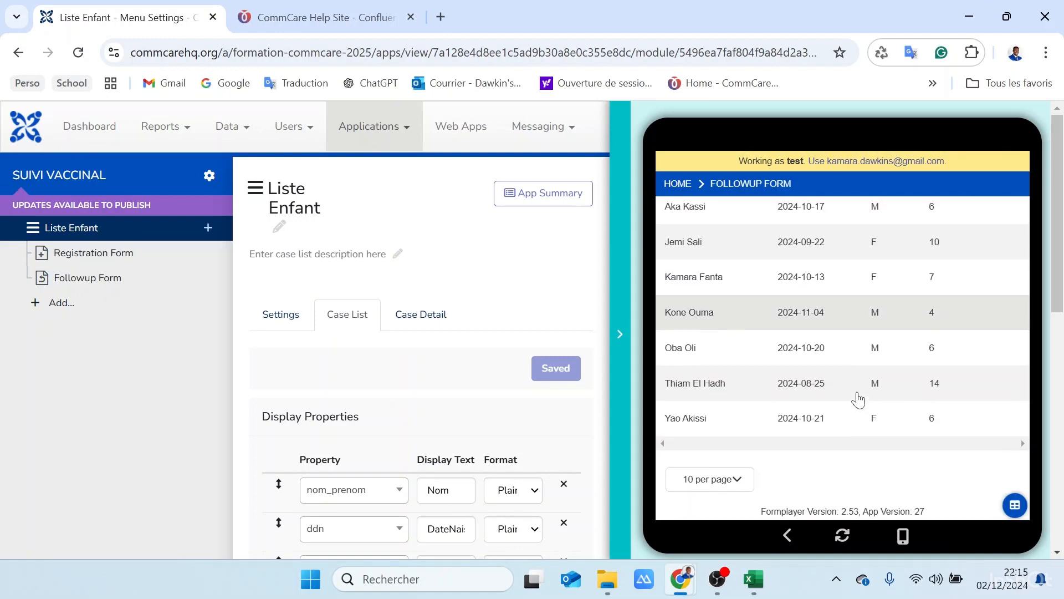
{"action": "scroll", "coordinate": [858, 398], "scroll_direction": "up", "scroll_amount": 2}
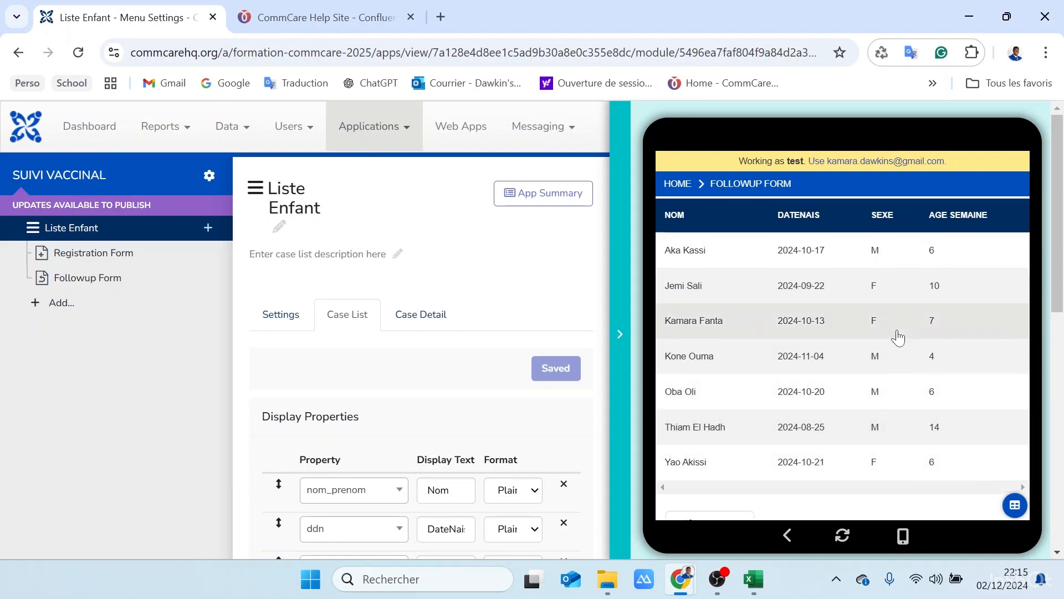
{"action": "scroll", "coordinate": [887, 311], "scroll_direction": "up", "scroll_amount": 2}
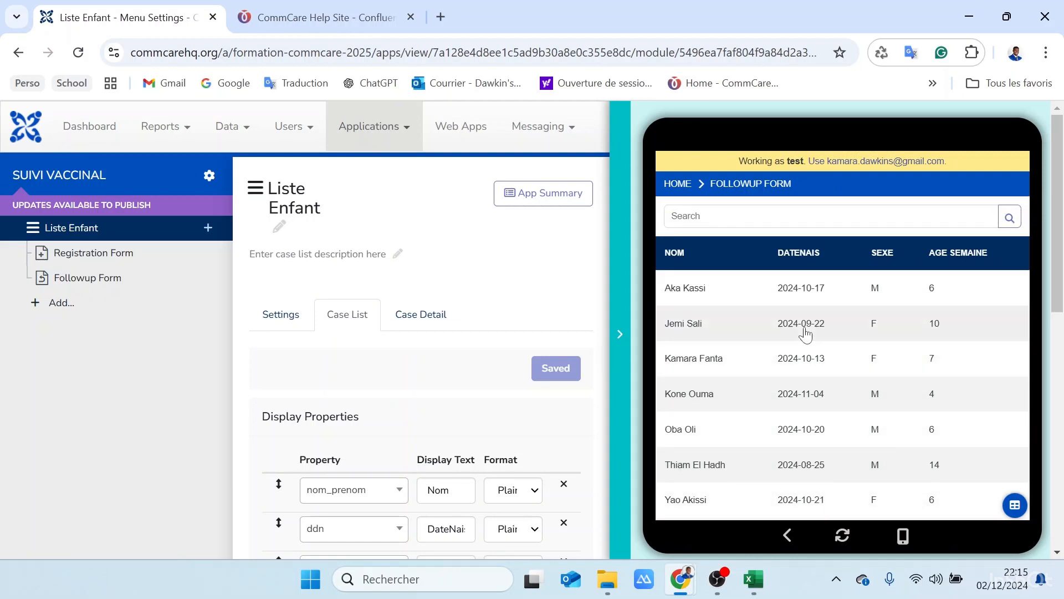
{"action": "scroll", "coordinate": [805, 333], "scroll_direction": "down", "scroll_amount": 3}
{"action": "scroll", "coordinate": [805, 333], "scroll_direction": "up", "scroll_amount": 3}
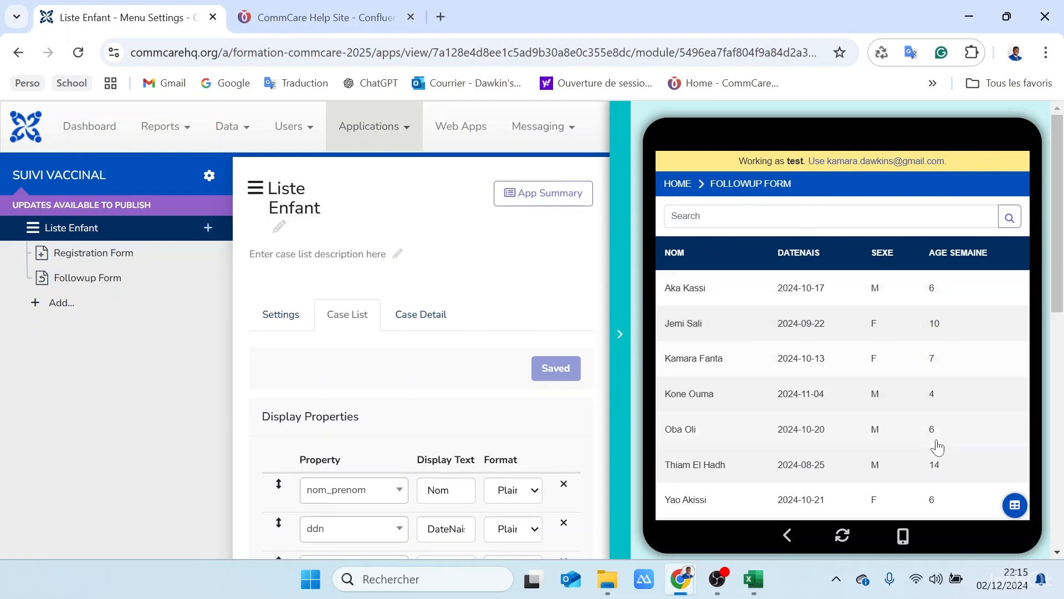
View the Age and Infos details of the first child in the preview, then close the case detail and collapse the preview.
{"action": "left_click", "coordinate": [924, 288]}
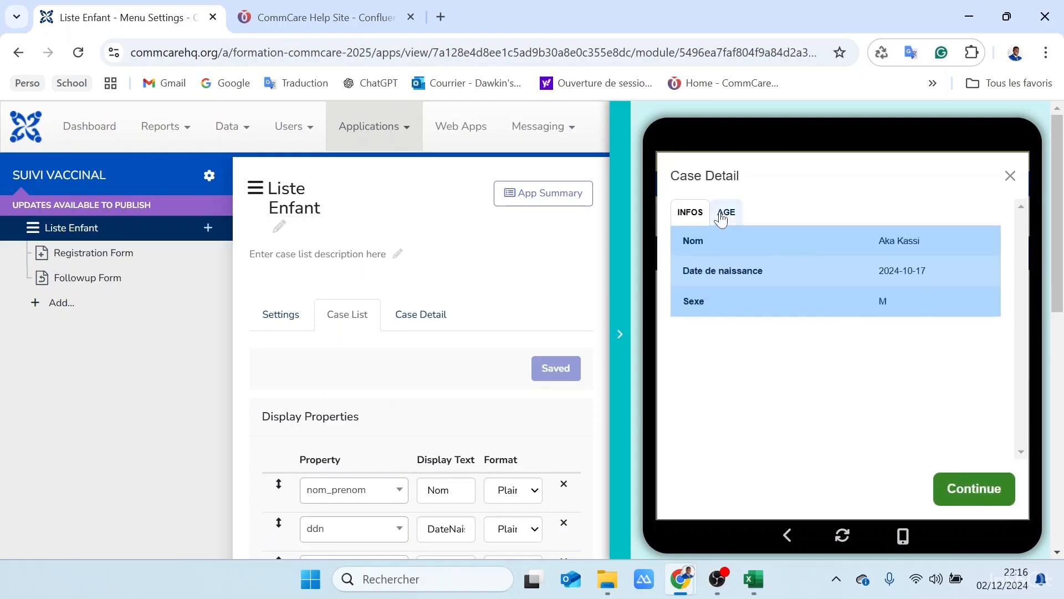
{"action": "left_click", "coordinate": [721, 216]}
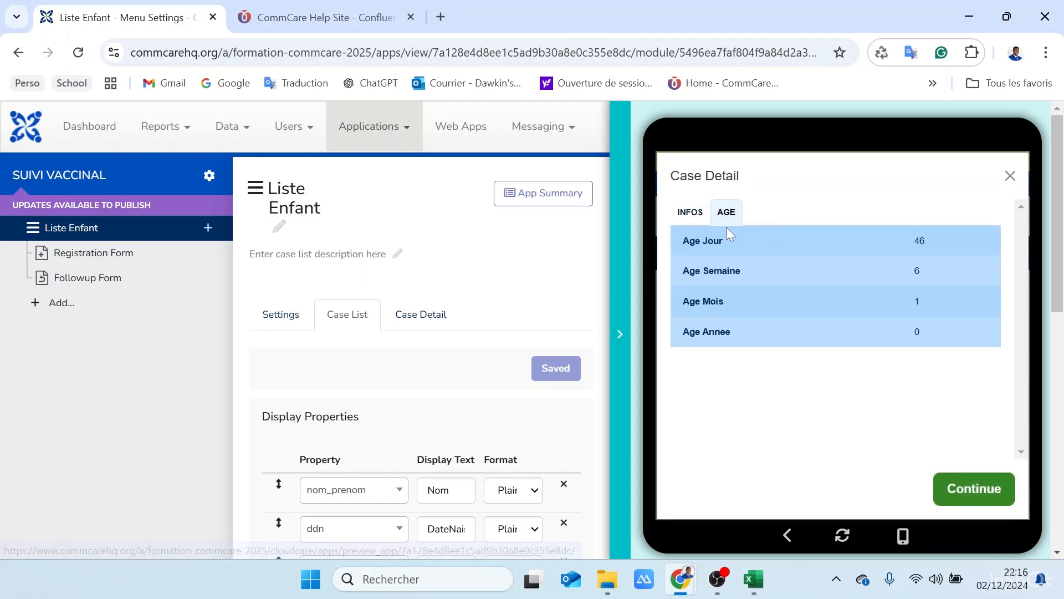
{"action": "left_click", "coordinate": [698, 220]}
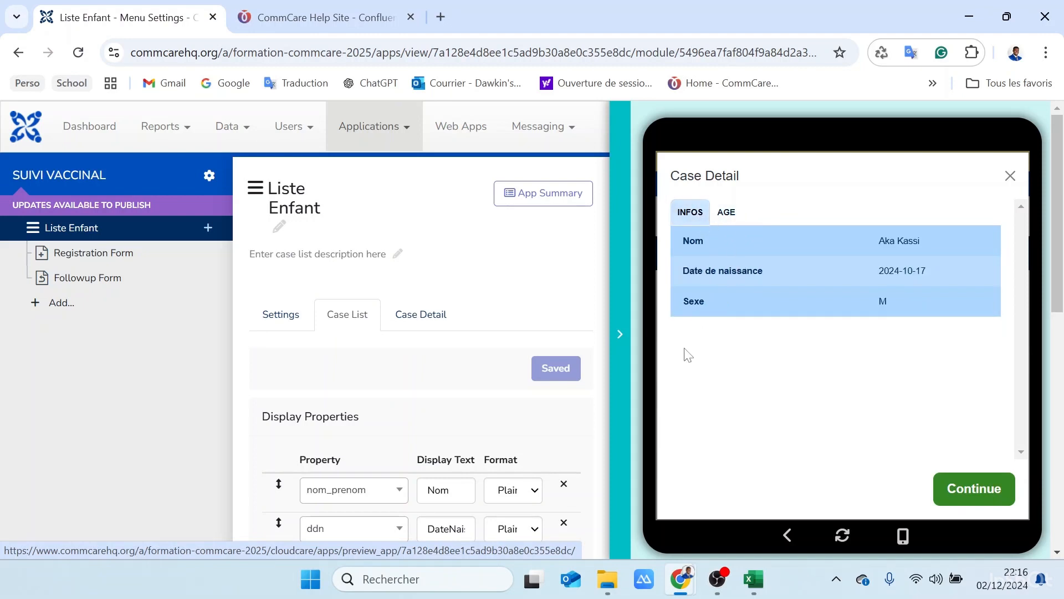
{"action": "left_click", "coordinate": [1011, 176]}
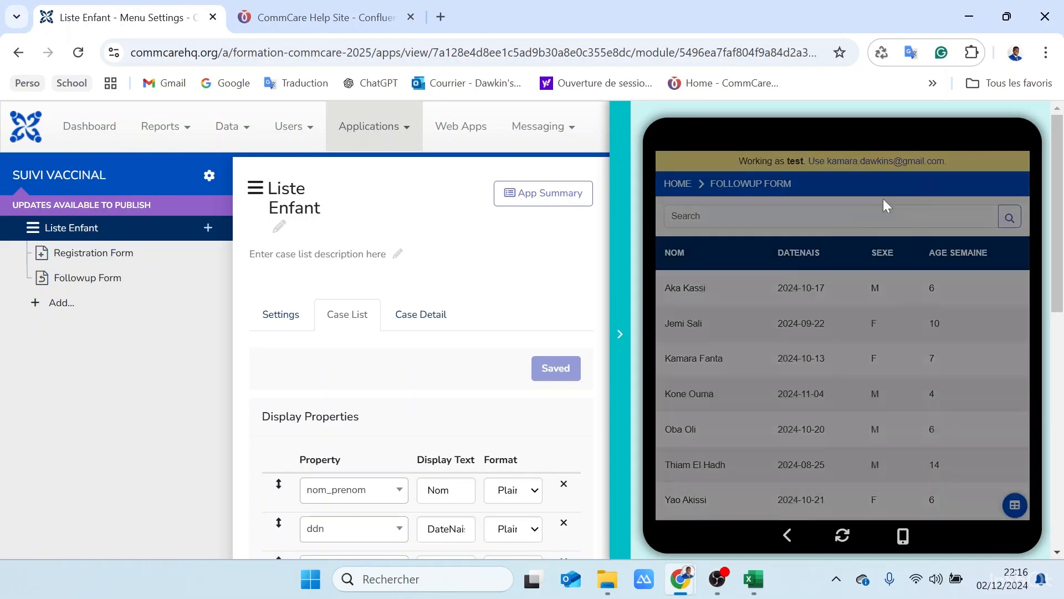
{"action": "left_click", "coordinate": [621, 310]}
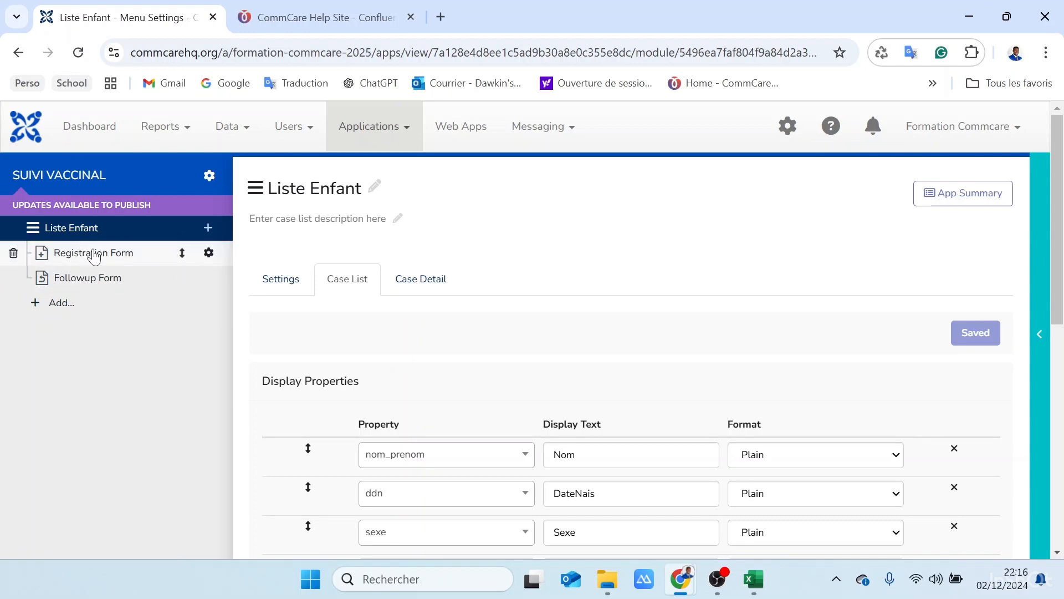
Add a new case list to the SUIVI VACCINAL application and rename it Penta 1 (6 SEM).
{"action": "left_click", "coordinate": [61, 304]}
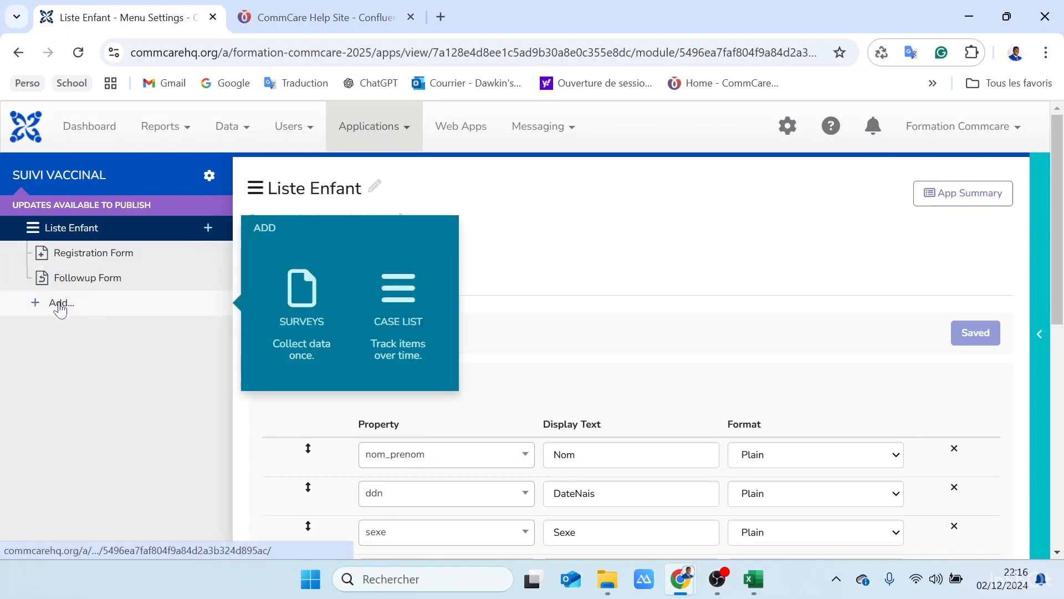
{"action": "left_click", "coordinate": [407, 302]}
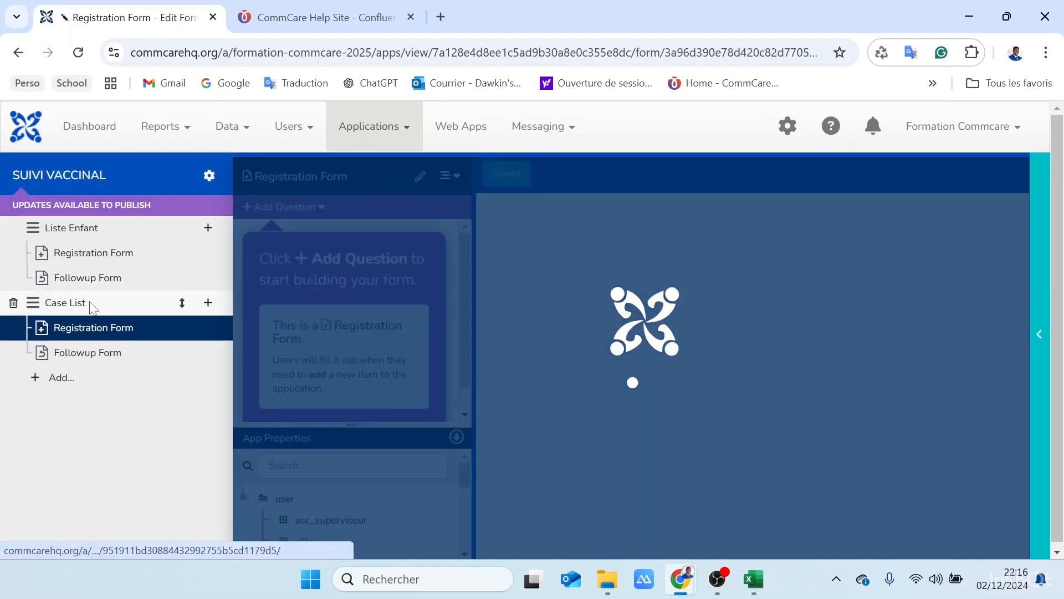
{"action": "left_click", "coordinate": [93, 308]}
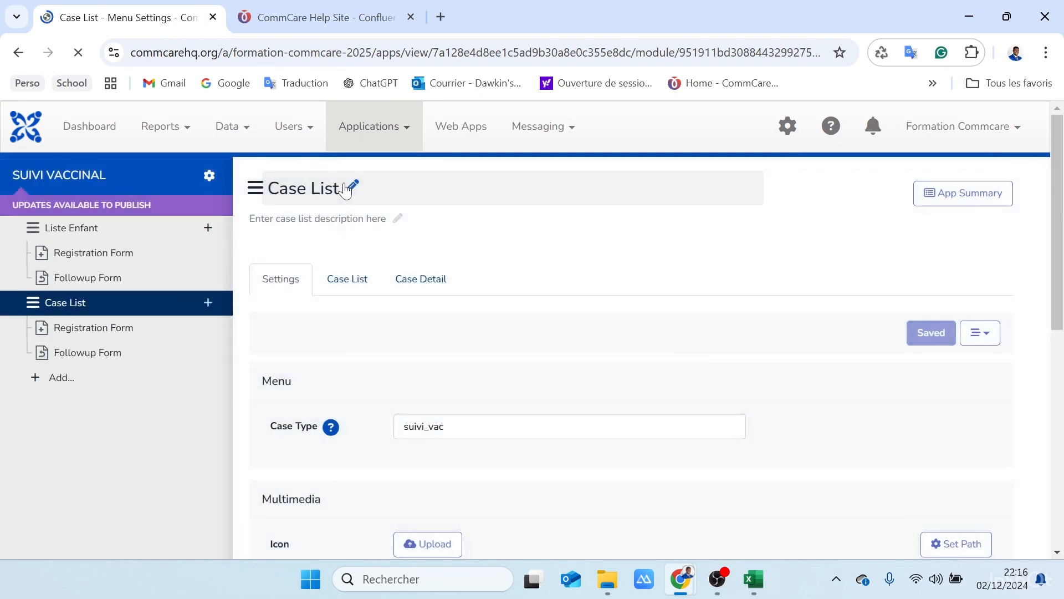
{"action": "left_click", "coordinate": [351, 186]}
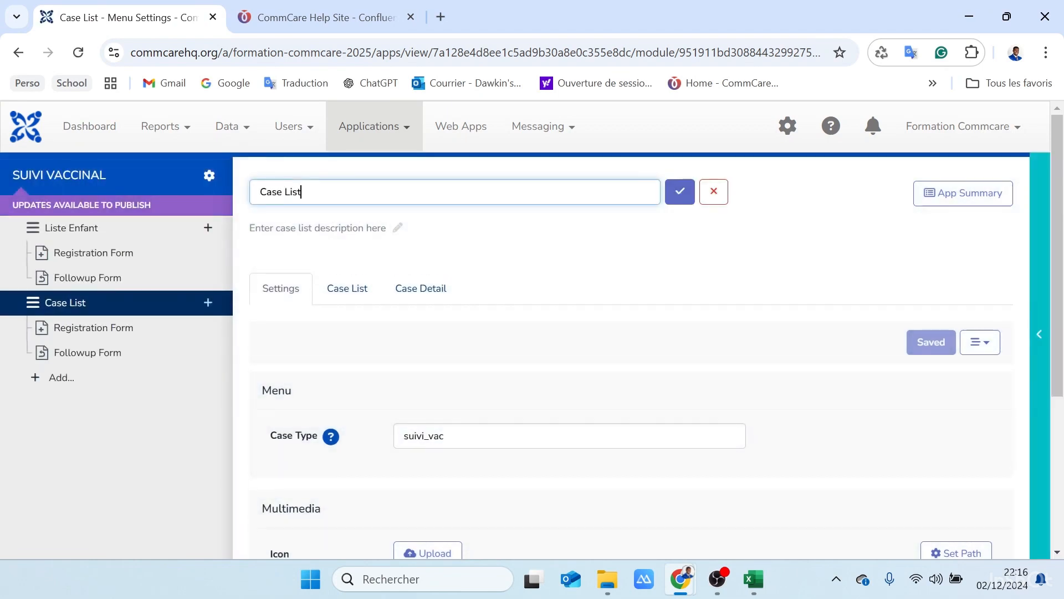
{"action": "left_click_drag", "start_coordinate": [303, 192], "coordinate": [252, 200]}
{"action": "type", "text": "Penta 1 (6 SEM"}
{"action": "left_click", "coordinate": [677, 200]}
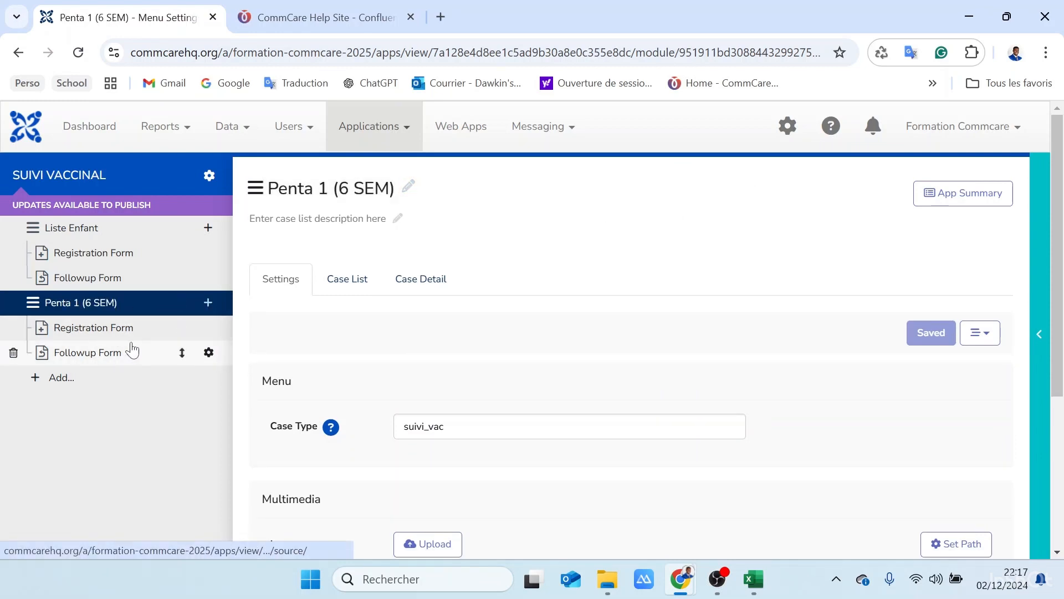
Delete the Registration Form from the Penta 1 (6 SEM) case list.
{"action": "left_click", "coordinate": [14, 329]}
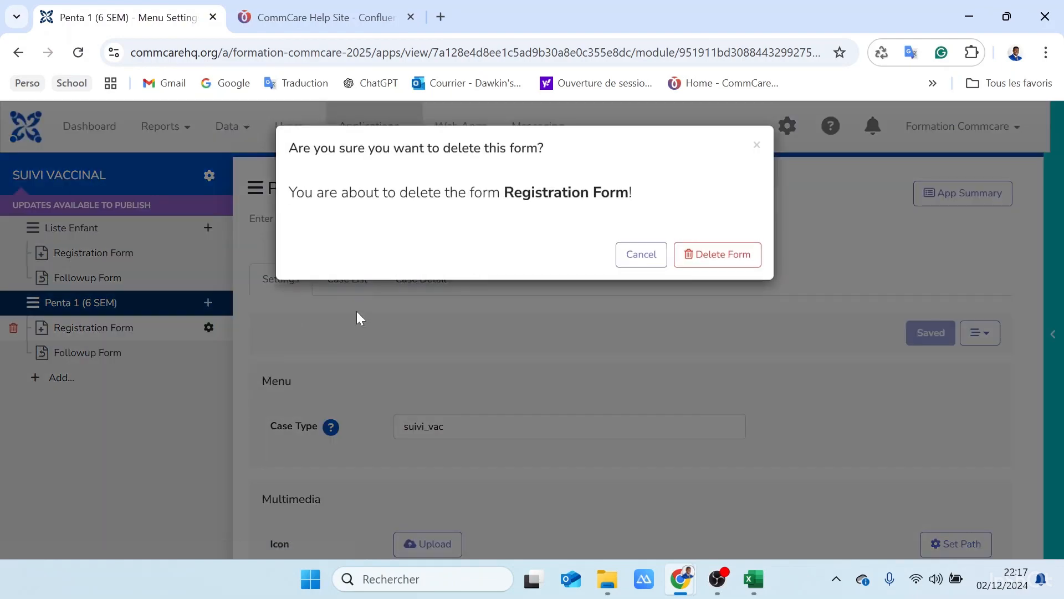
{"action": "key", "text": "Tab"}
{"action": "key", "text": "Tab"}
{"action": "key", "text": "Return"}
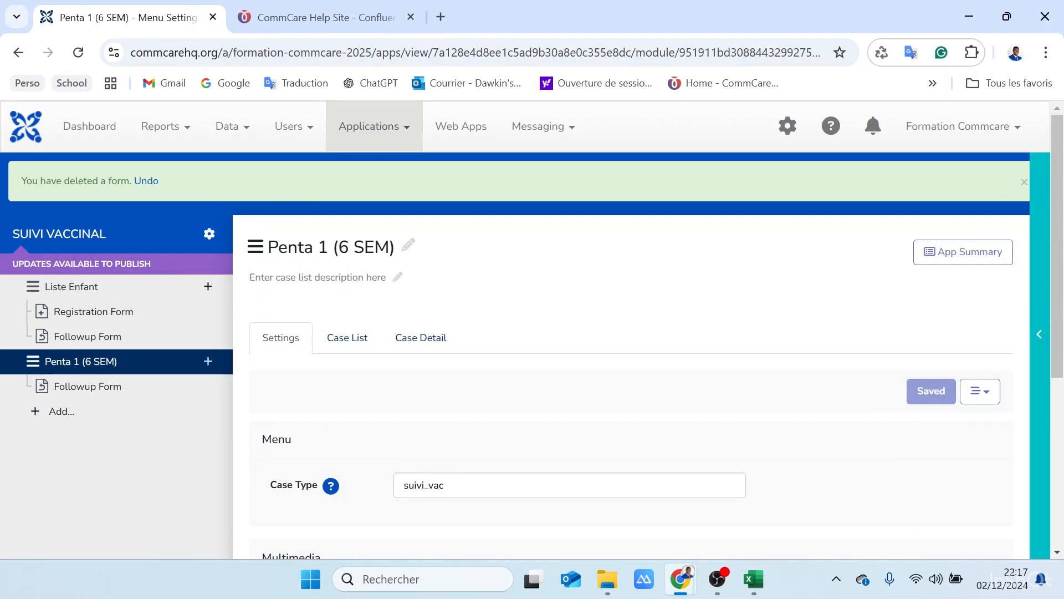
Check the case type of Penta 1 (6 SEM), and open its case list configuration to review the display properties and filtering options.
{"action": "left_click_drag", "start_coordinate": [449, 486], "coordinate": [387, 484]}
{"action": "left_click", "coordinate": [348, 337]}
{"action": "scroll", "coordinate": [451, 428], "scroll_direction": "down", "scroll_amount": 1}
{"action": "scroll", "coordinate": [450, 428], "scroll_direction": "down", "scroll_amount": 3}
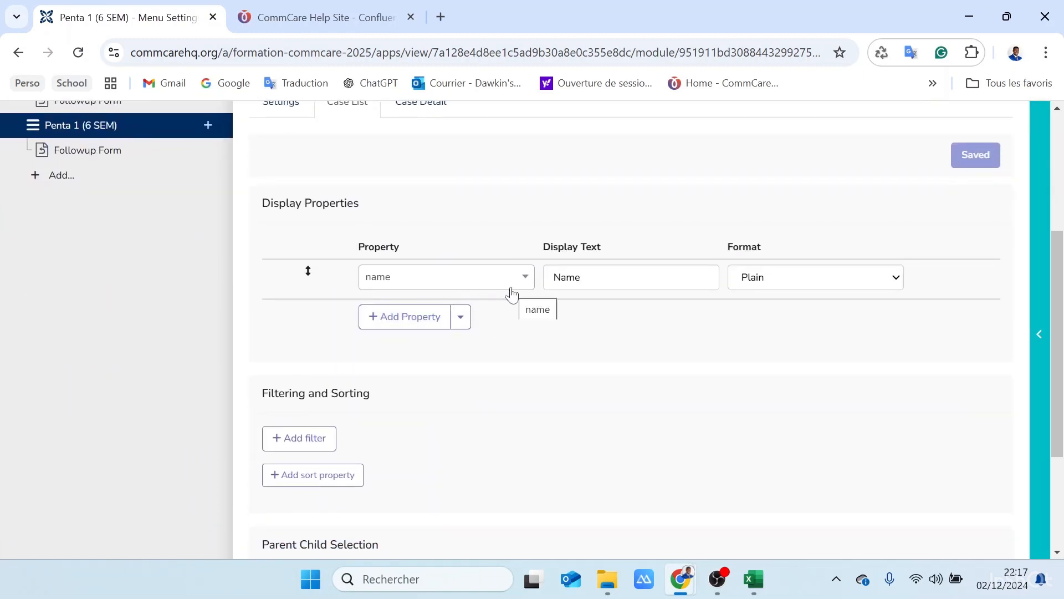
{"action": "scroll", "coordinate": [511, 293], "scroll_direction": "up", "scroll_amount": 3}
{"action": "scroll", "coordinate": [511, 292], "scroll_direction": "down", "scroll_amount": 1}
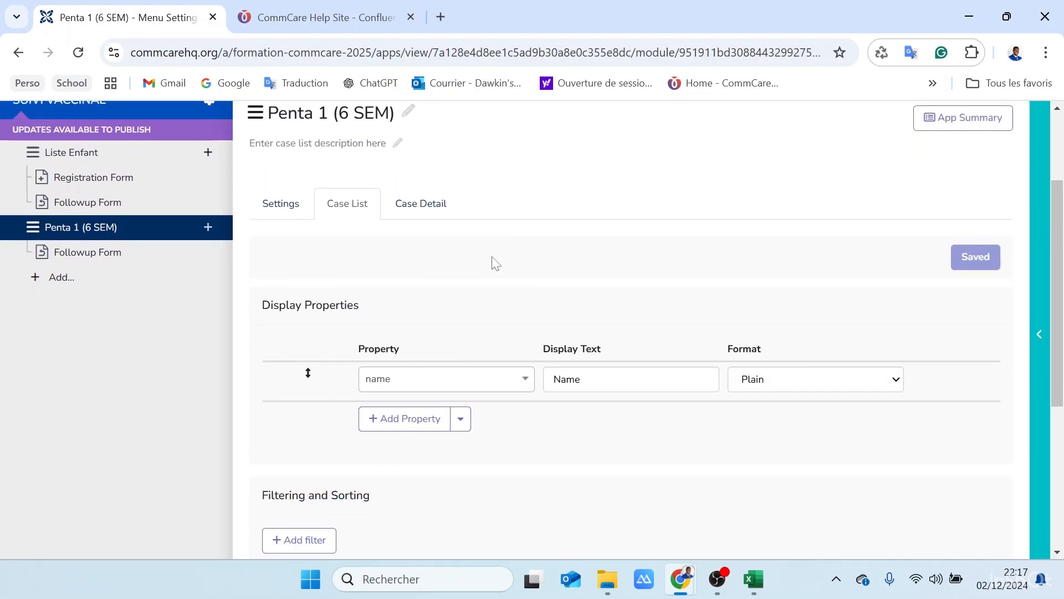
{"action": "scroll", "coordinate": [495, 263], "scroll_direction": "up", "scroll_amount": 2}
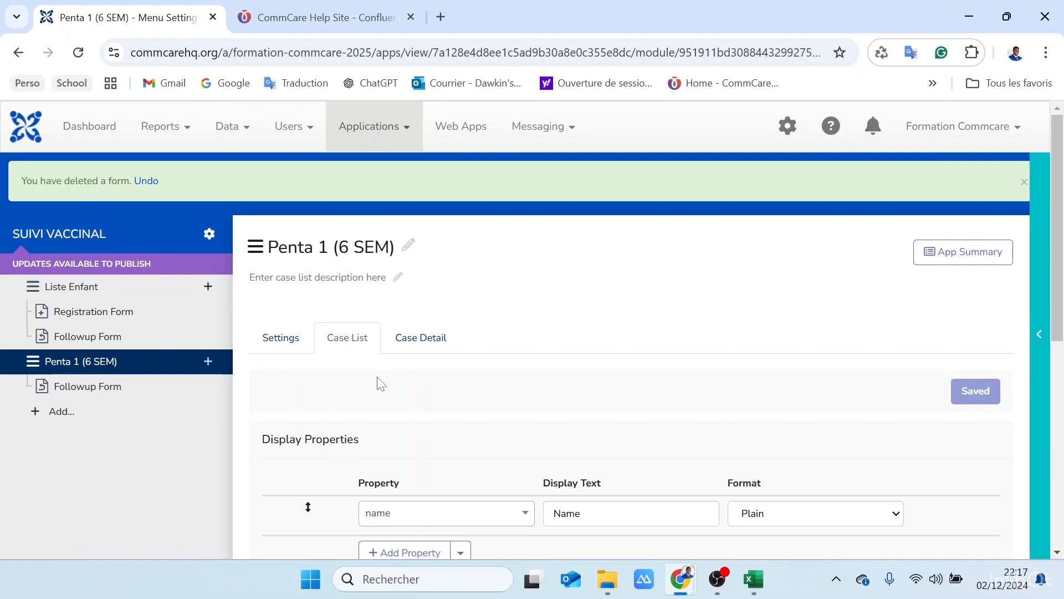
Enable the Case Detail Overwrite add-on in the SUIVI VACCINAL application settings.
{"action": "left_click", "coordinate": [213, 236]}
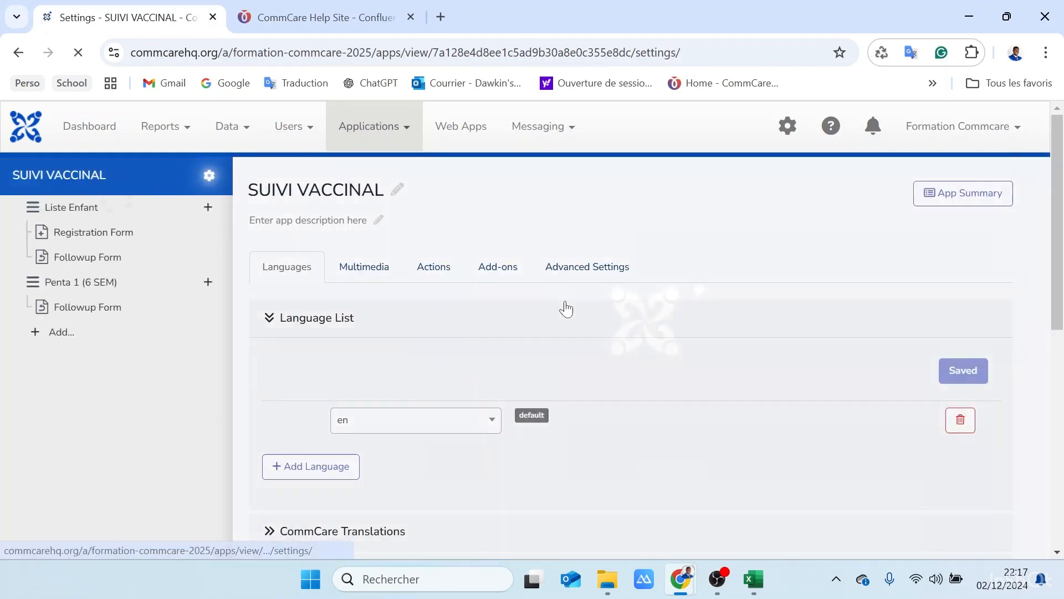
{"action": "left_click", "coordinate": [498, 266]}
{"action": "scroll", "coordinate": [430, 394], "scroll_direction": "down", "scroll_amount": 5}
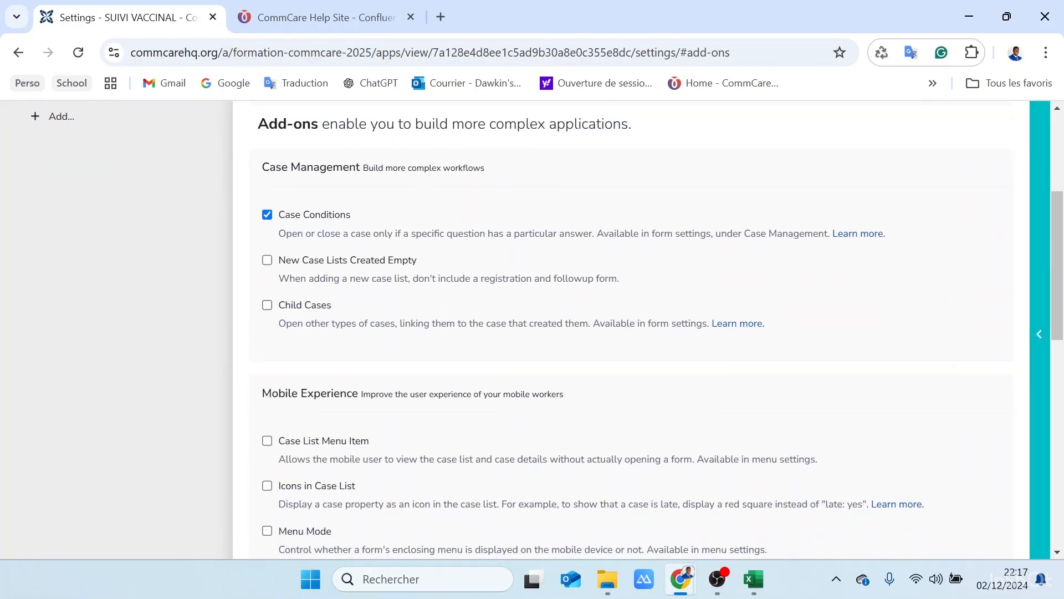
{"action": "scroll", "coordinate": [431, 394], "scroll_direction": "down", "scroll_amount": 4}
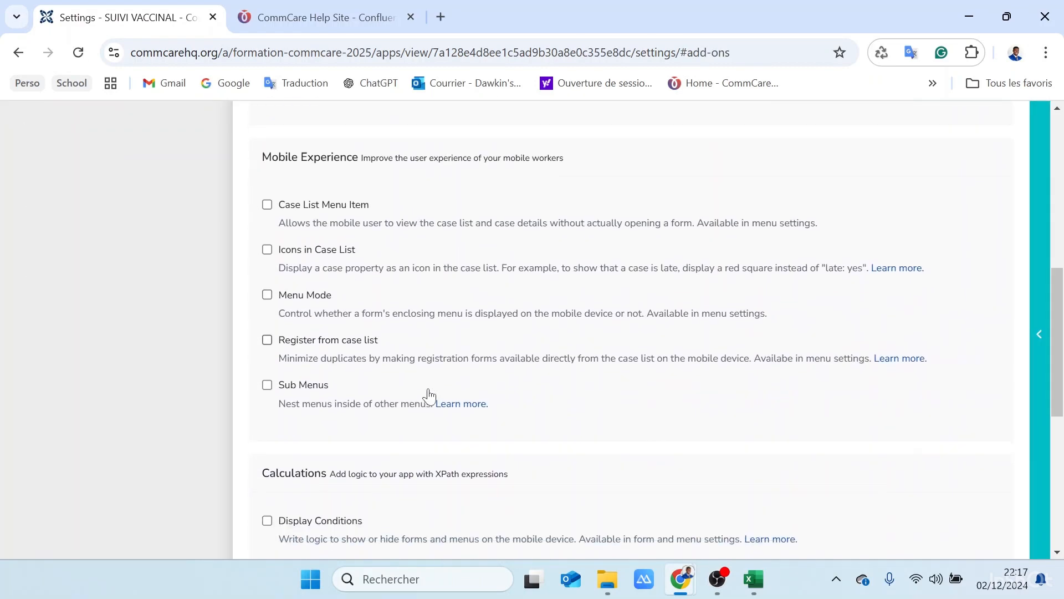
{"action": "scroll", "coordinate": [430, 394], "scroll_direction": "down", "scroll_amount": 4}
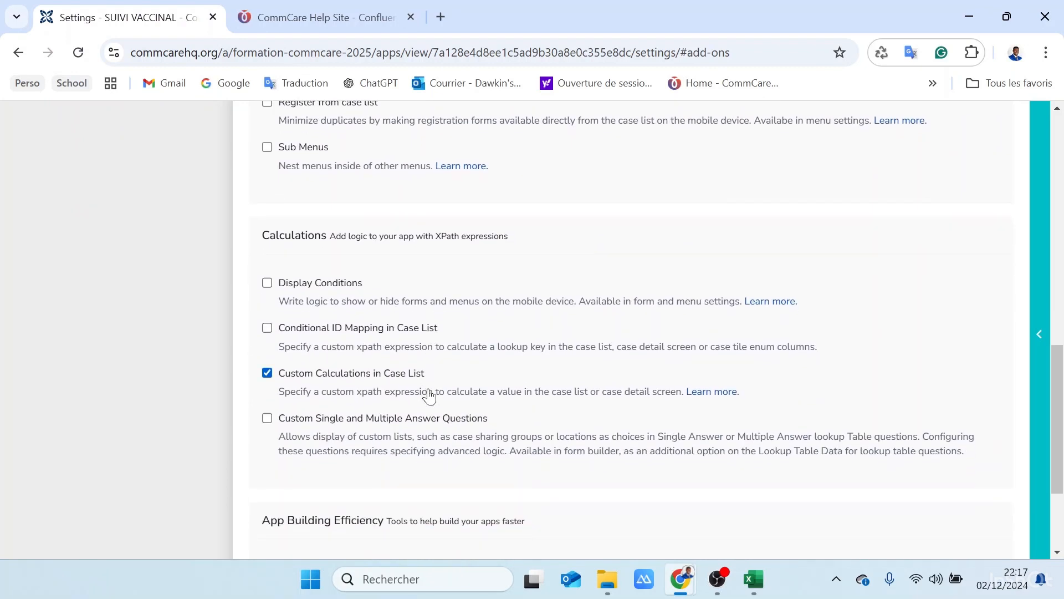
{"action": "scroll", "coordinate": [430, 394], "scroll_direction": "down", "scroll_amount": 3}
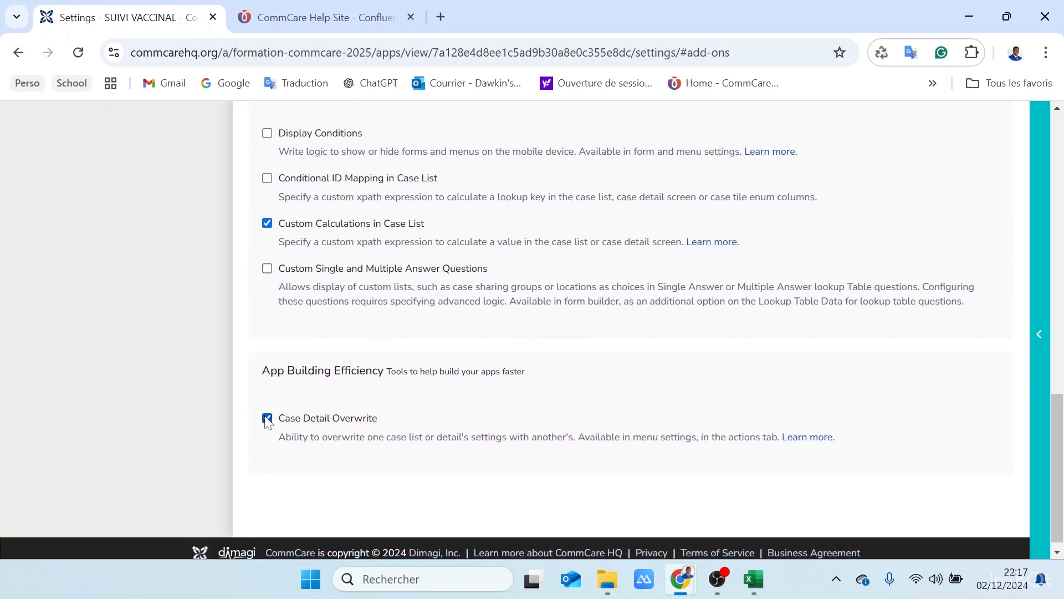
Save the changed add-on settings and reload the page.
{"action": "scroll", "coordinate": [484, 406], "scroll_direction": "up", "scroll_amount": 2}
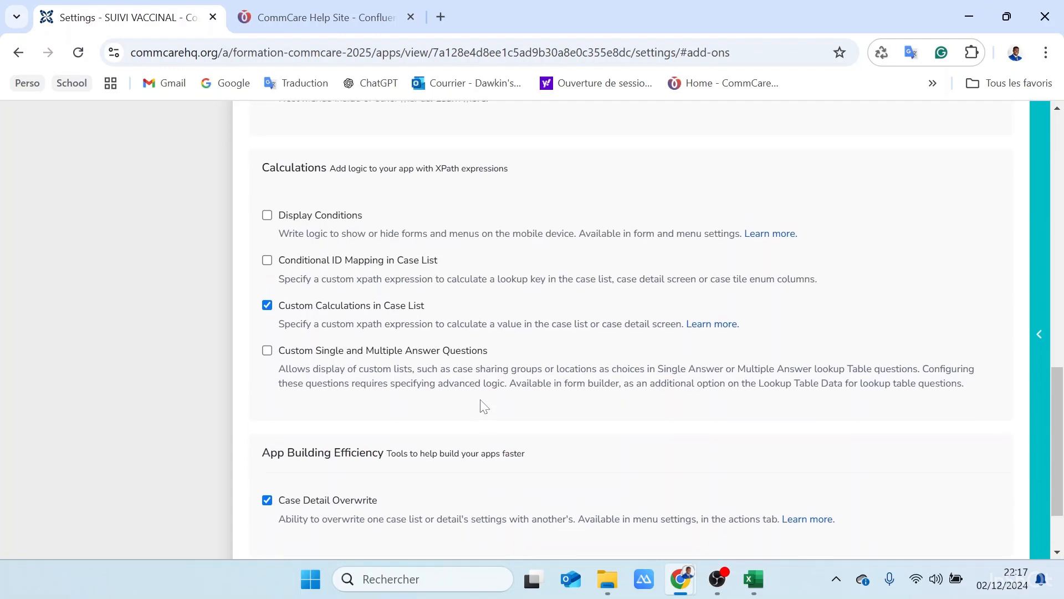
{"action": "scroll", "coordinate": [481, 407], "scroll_direction": "up", "scroll_amount": 1}
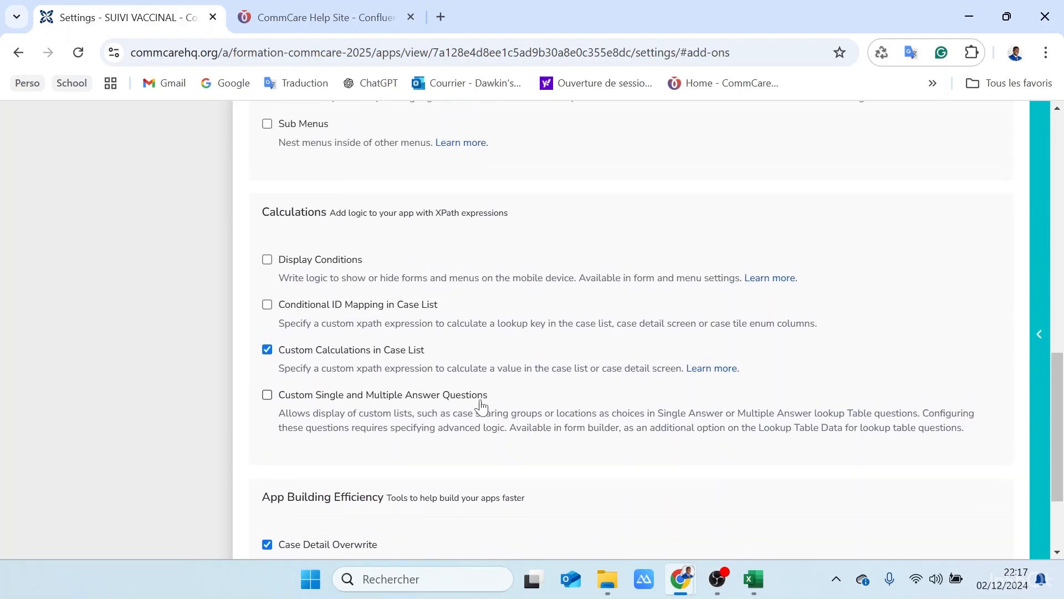
{"action": "scroll", "coordinate": [482, 407], "scroll_direction": "up", "scroll_amount": 5}
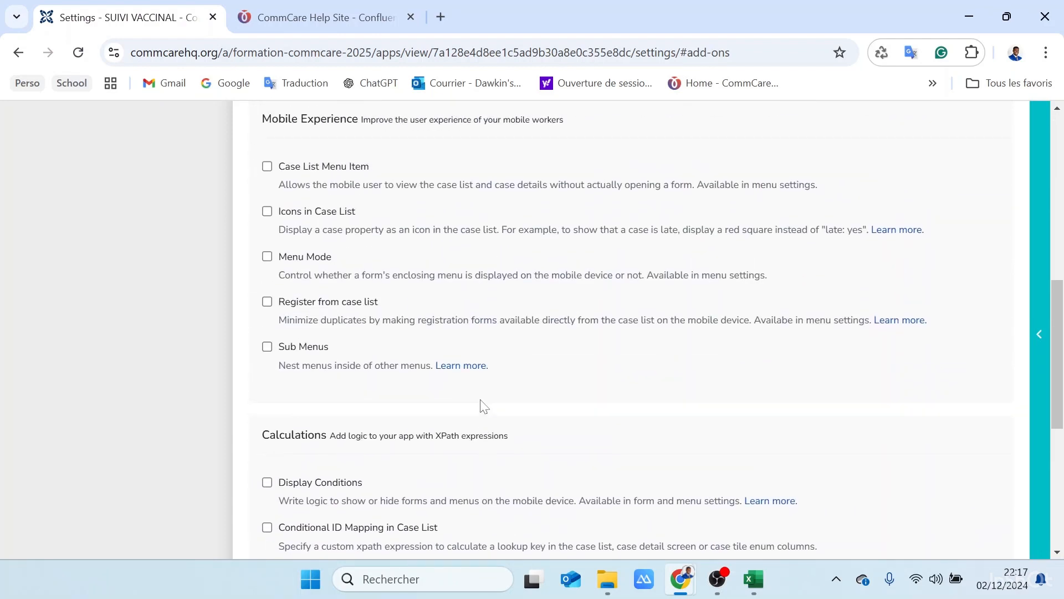
{"action": "scroll", "coordinate": [481, 407], "scroll_direction": "up", "scroll_amount": 4}
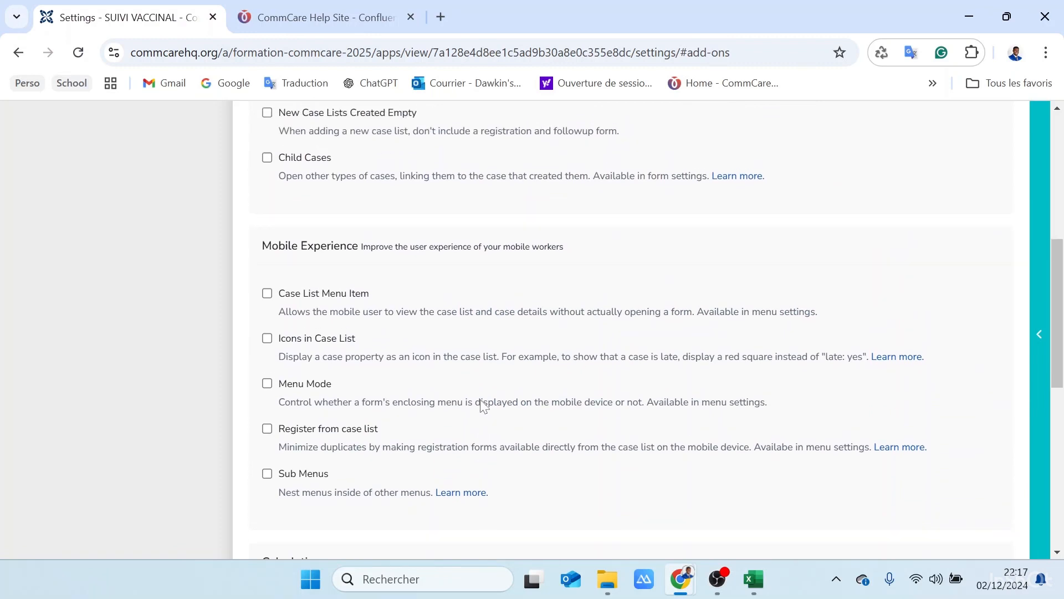
{"action": "scroll", "coordinate": [482, 406], "scroll_direction": "up", "scroll_amount": 2}
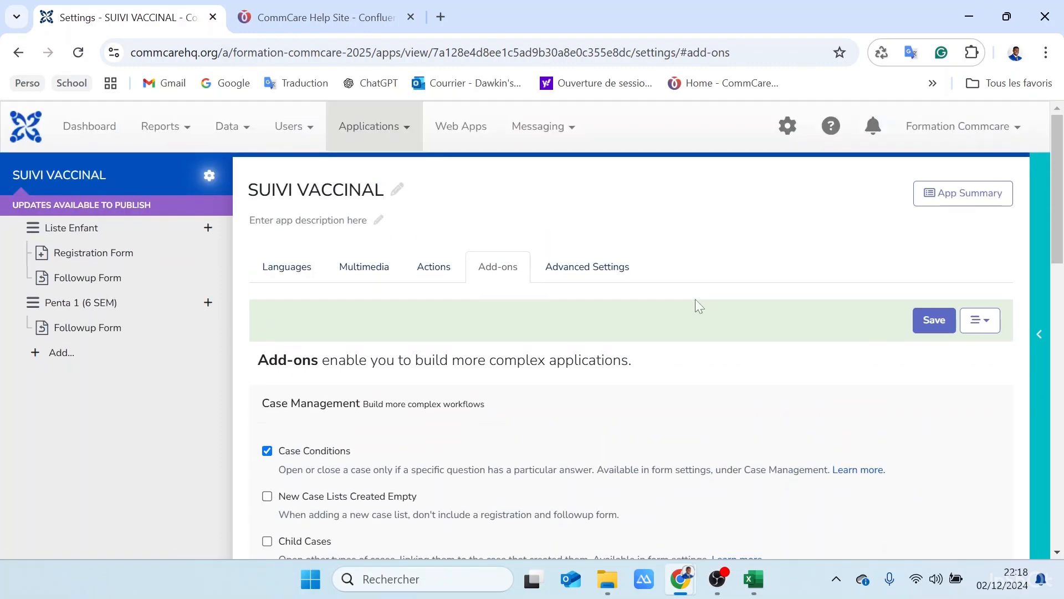
{"action": "left_click", "coordinate": [933, 328]}
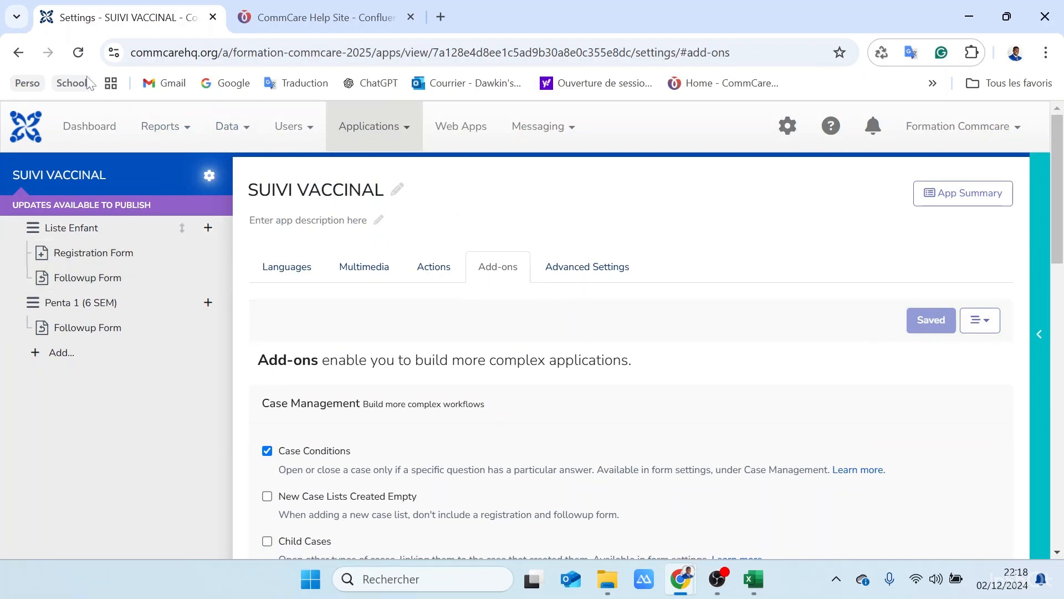
{"action": "left_click", "coordinate": [78, 52]}
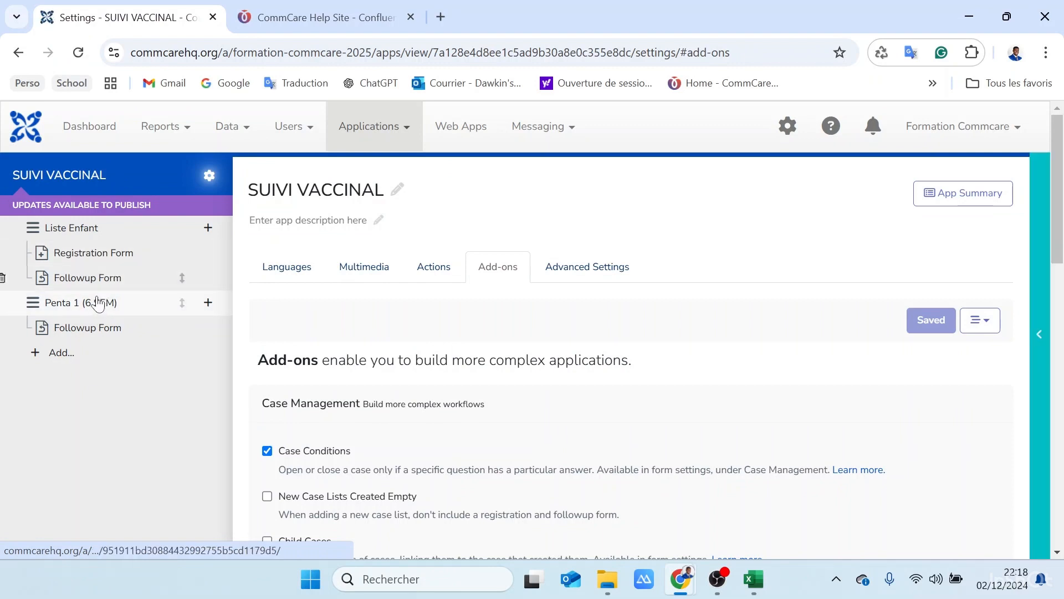
For copying the Penta 1 (6 SEM) case list to another menu, select display properties, case list filter and sort configuration.
{"action": "left_click", "coordinate": [93, 305]}
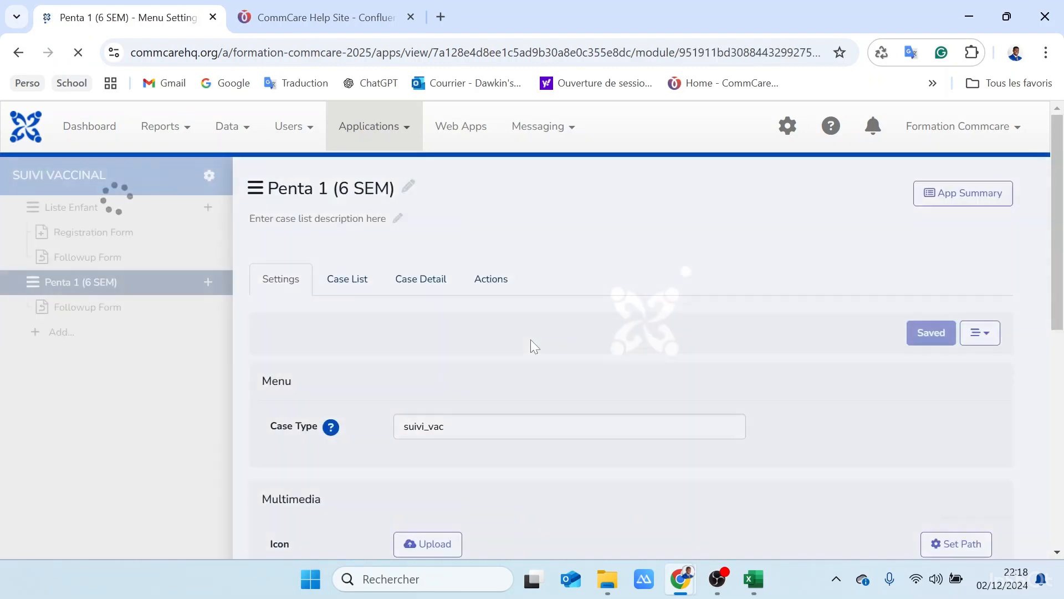
{"action": "scroll", "coordinate": [471, 411], "scroll_direction": "down", "scroll_amount": 2}
{"action": "scroll", "coordinate": [470, 410], "scroll_direction": "down", "scroll_amount": 1}
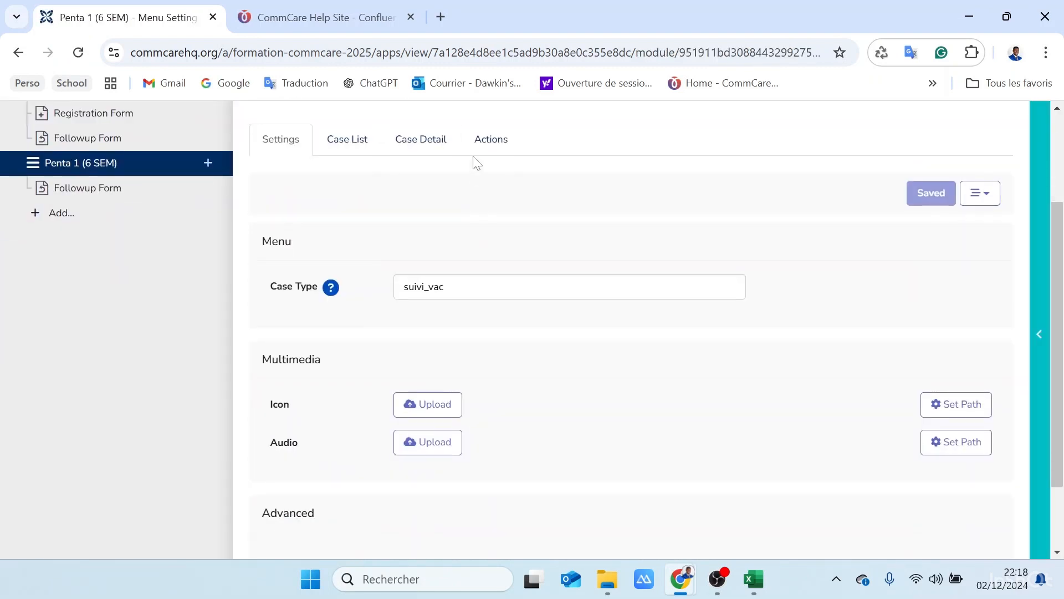
{"action": "left_click", "coordinate": [490, 142]}
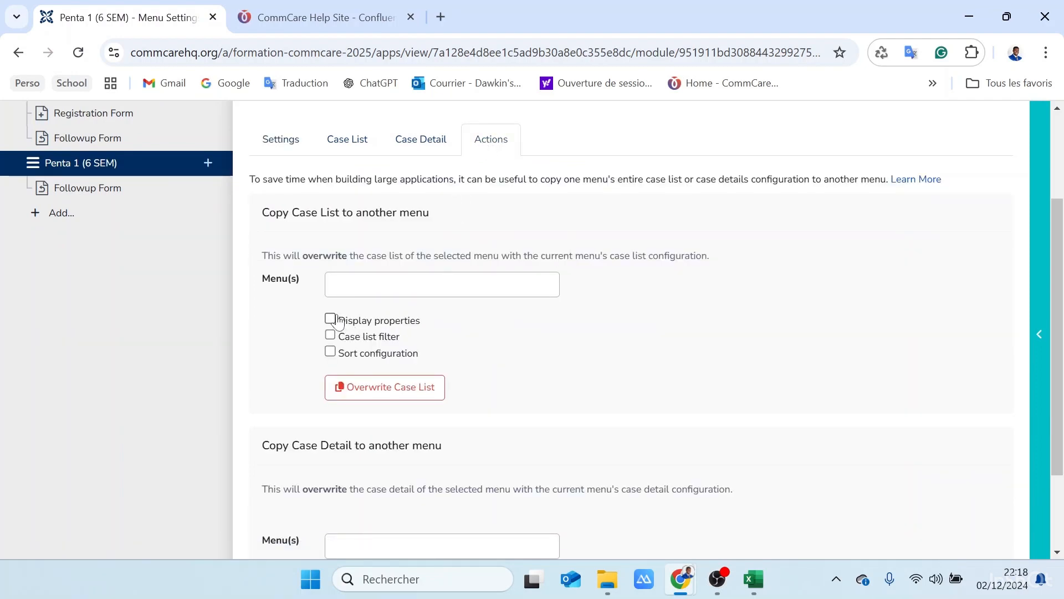
{"action": "scroll", "coordinate": [420, 208], "scroll_direction": "up", "scroll_amount": 1}
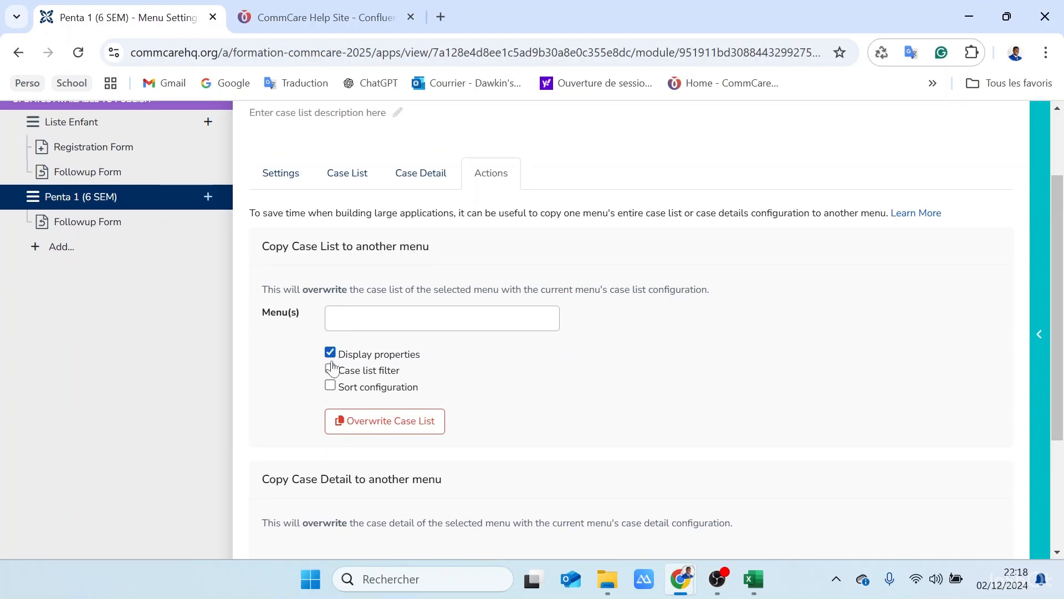
{"action": "left_click", "coordinate": [330, 369]}
{"action": "left_click", "coordinate": [330, 386]}
{"action": "scroll", "coordinate": [423, 381], "scroll_direction": "down", "scroll_amount": 2}
{"action": "scroll", "coordinate": [423, 381], "scroll_direction": "up", "scroll_amount": 2}
Choose Liste Enfant as the target menu and overwrite its case list with the Penta 1 (6 SEM) configuration.
{"action": "left_click", "coordinate": [423, 353]}
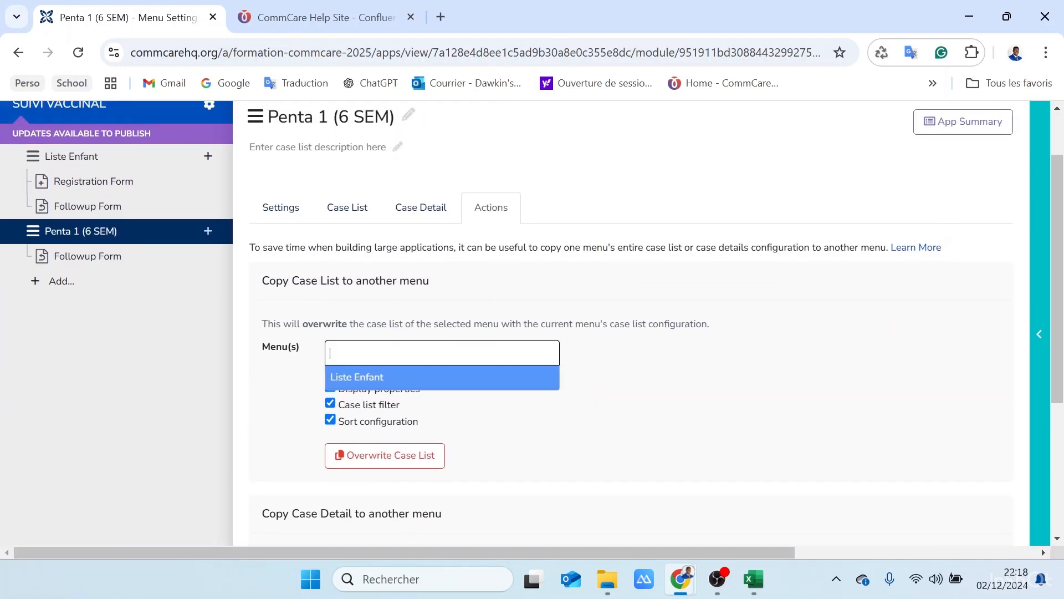
{"action": "left_click", "coordinate": [393, 384]}
{"action": "scroll", "coordinate": [479, 402], "scroll_direction": "down", "scroll_amount": 1}
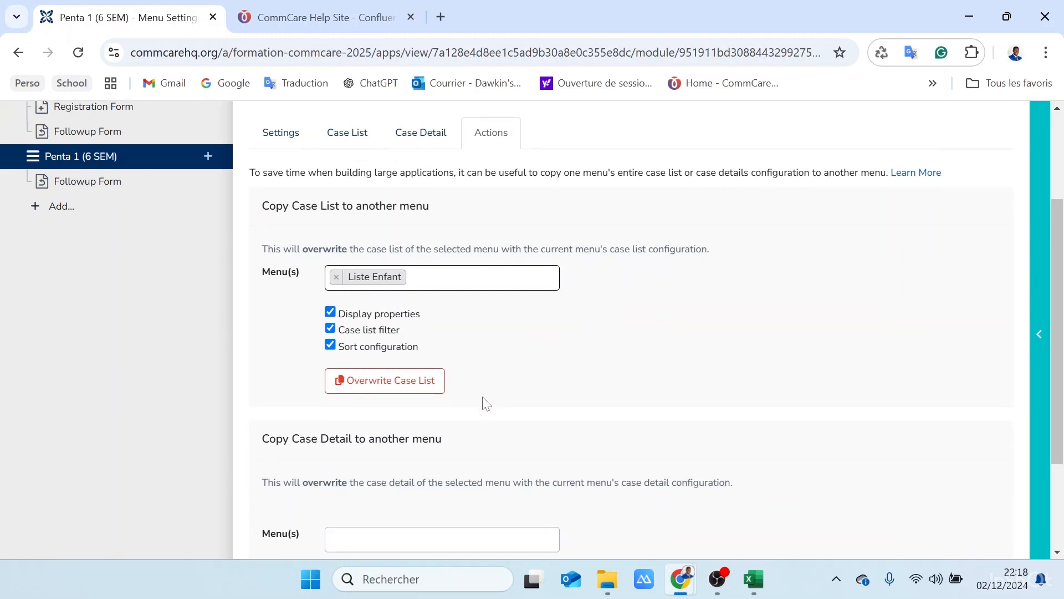
{"action": "left_click", "coordinate": [405, 380]}
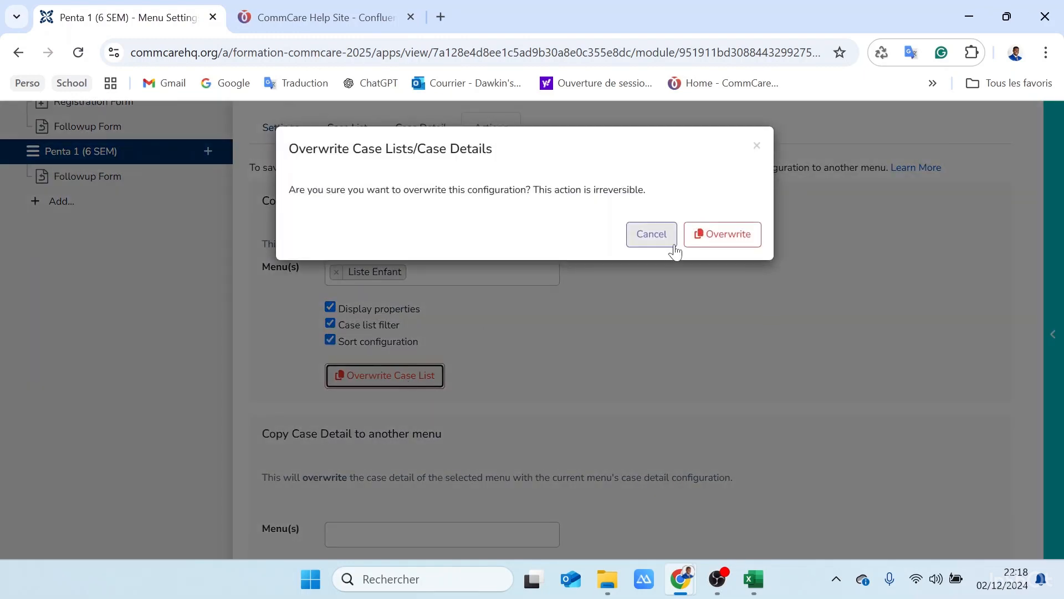
{"action": "left_click", "coordinate": [733, 240]}
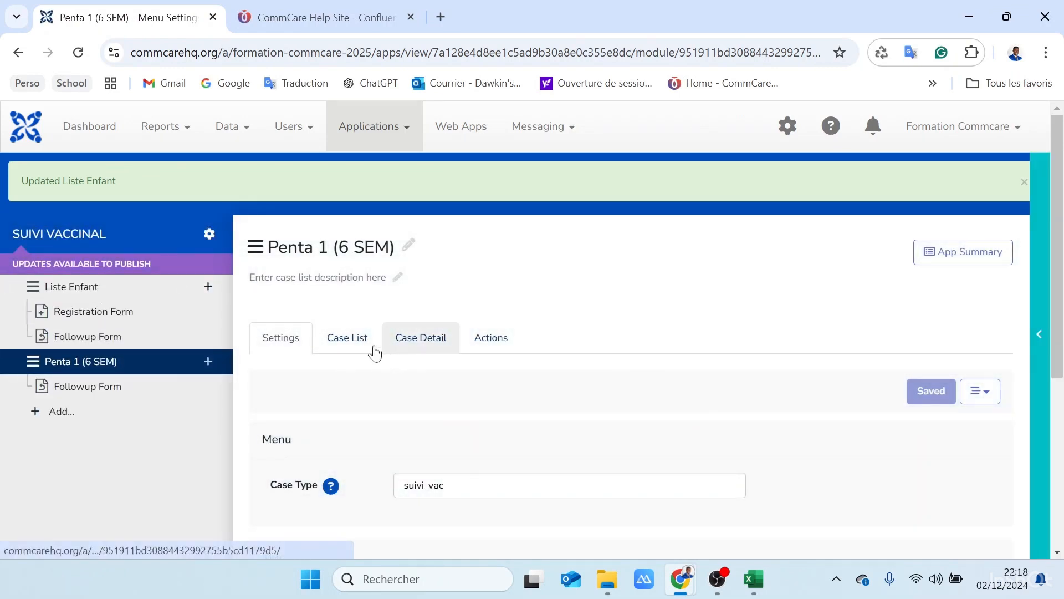
Check the case list and case detail configurations of Penta 1 (6 SEM).
{"action": "left_click", "coordinate": [360, 344]}
{"action": "scroll", "coordinate": [510, 497], "scroll_direction": "down", "scroll_amount": 2}
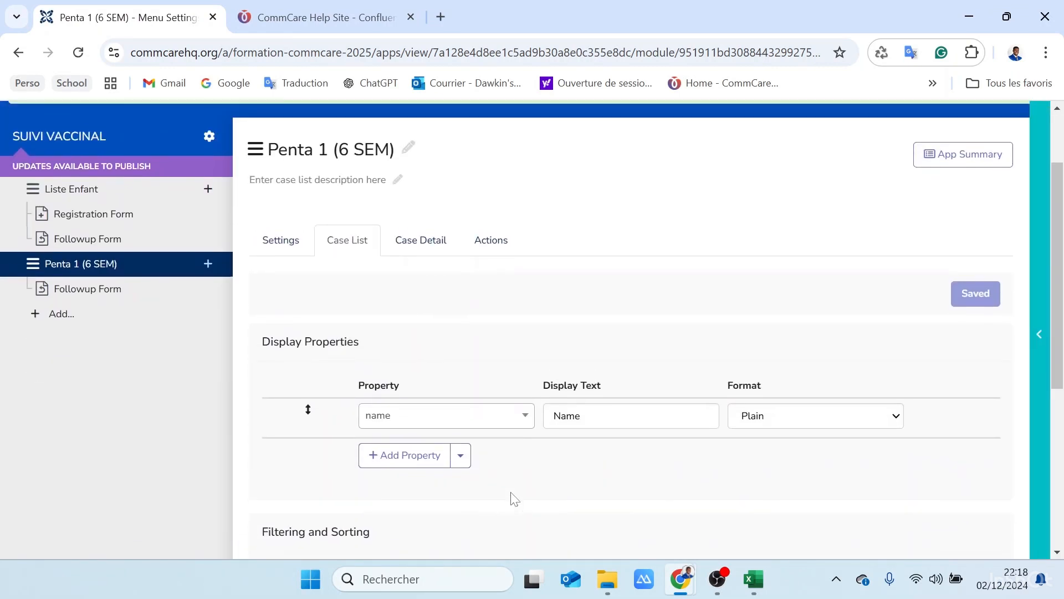
{"action": "left_click", "coordinate": [440, 243]}
{"action": "left_click", "coordinate": [349, 244]}
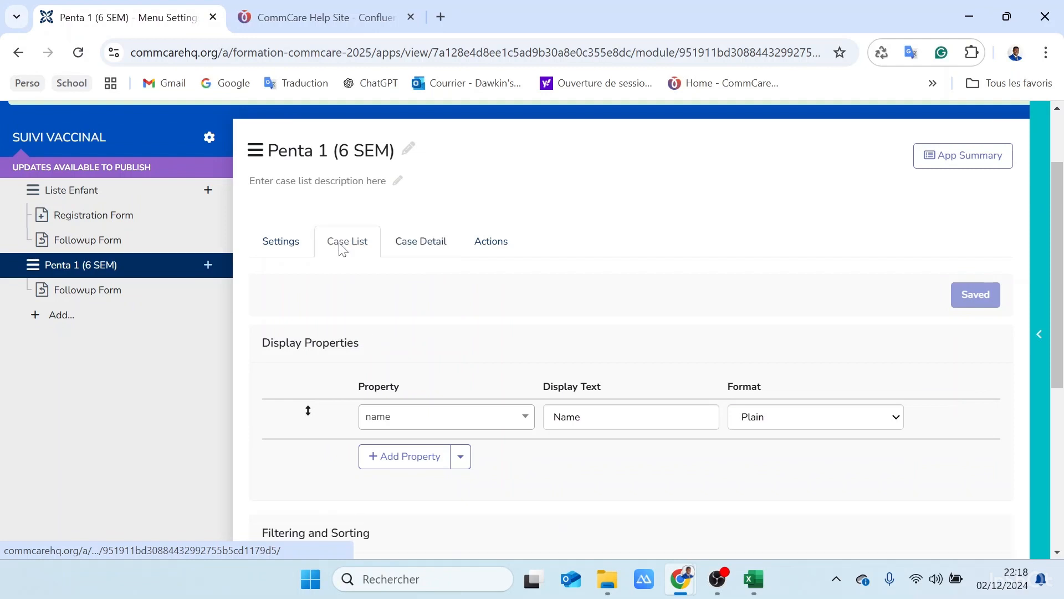
Open the Liste Enfant case list configuration and examine its display properties and its filtering and sorting section.
{"action": "left_click", "coordinate": [95, 194]}
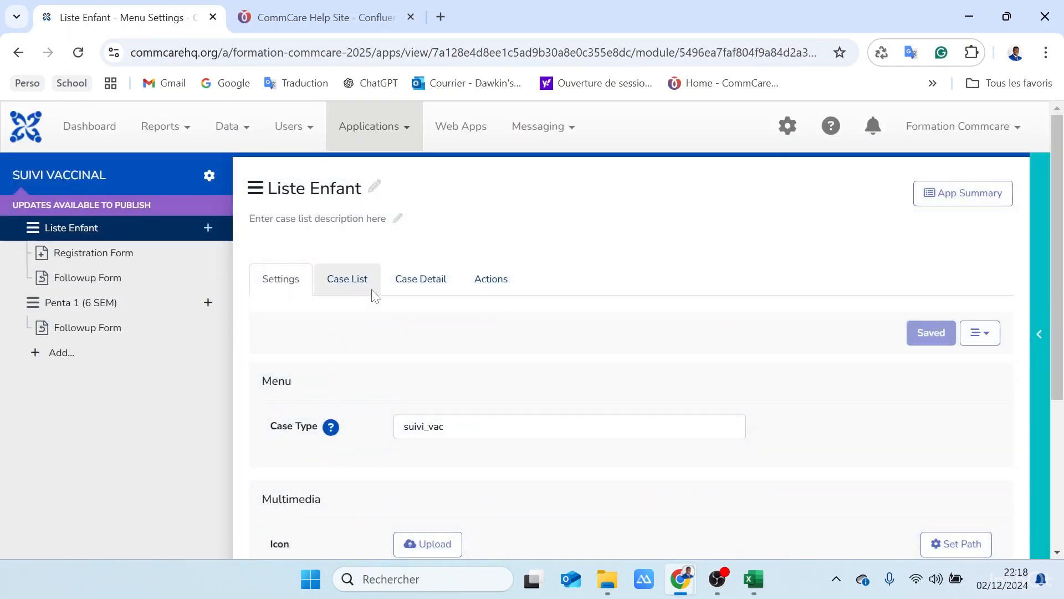
{"action": "left_click", "coordinate": [372, 292]}
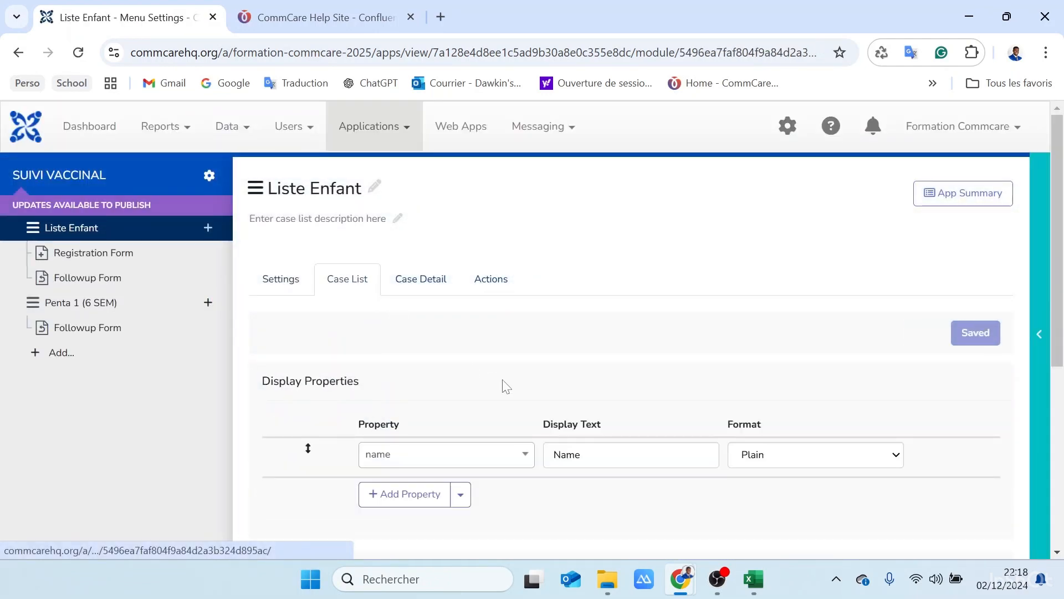
{"action": "scroll", "coordinate": [501, 385], "scroll_direction": "down", "scroll_amount": 2}
{"action": "scroll", "coordinate": [501, 385], "scroll_direction": "up", "scroll_amount": 2}
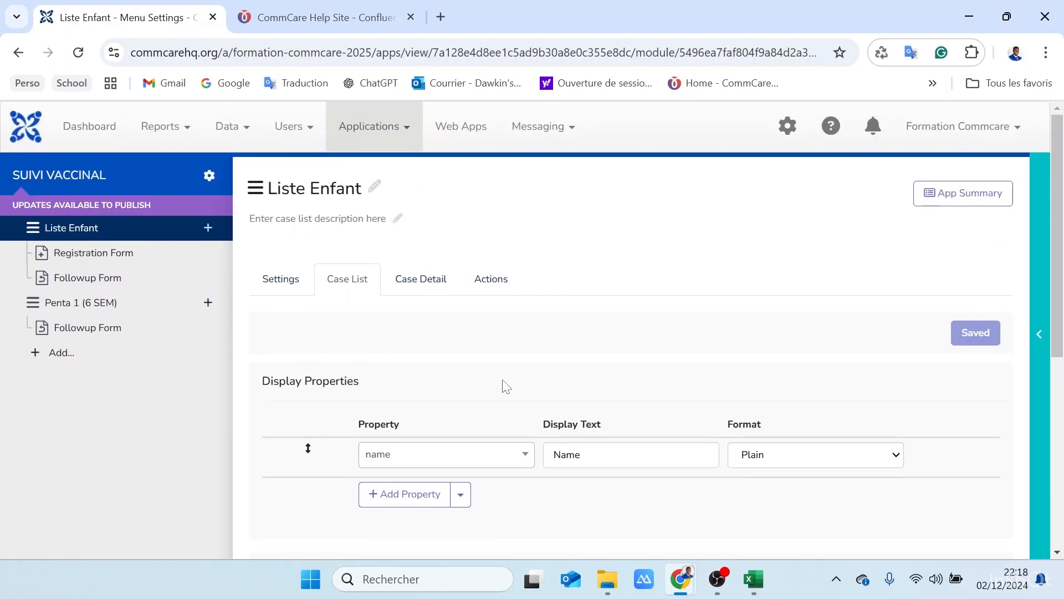
{"action": "scroll", "coordinate": [506, 386], "scroll_direction": "down", "scroll_amount": 1}
{"action": "scroll", "coordinate": [505, 386], "scroll_direction": "down", "scroll_amount": 1}
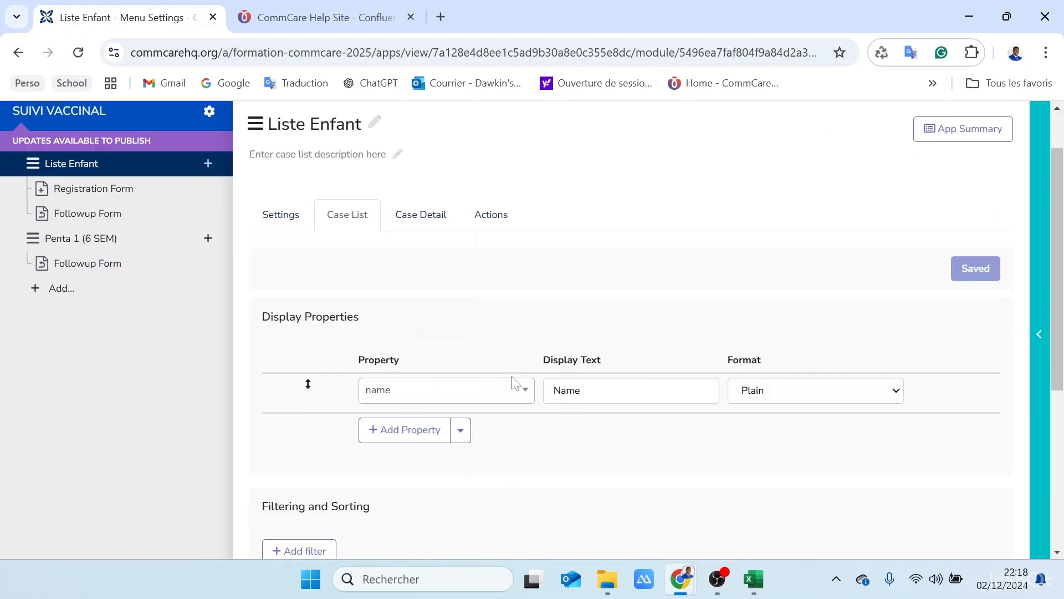
{"action": "scroll", "coordinate": [490, 398], "scroll_direction": "down", "scroll_amount": 2}
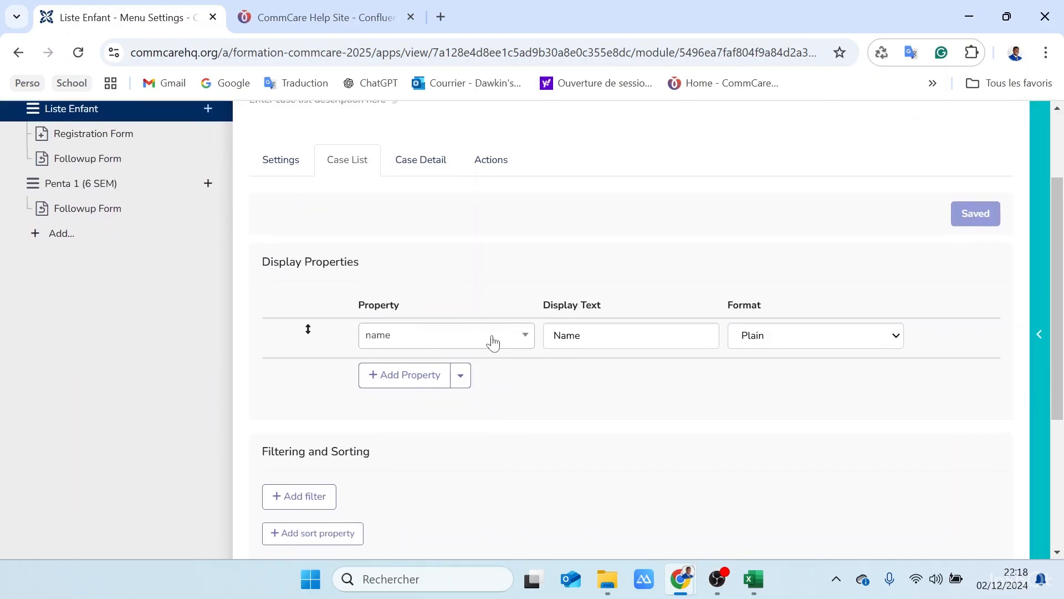
{"action": "scroll", "coordinate": [478, 258], "scroll_direction": "up", "scroll_amount": 2}
{"action": "scroll", "coordinate": [478, 259], "scroll_direction": "down", "scroll_amount": 3}
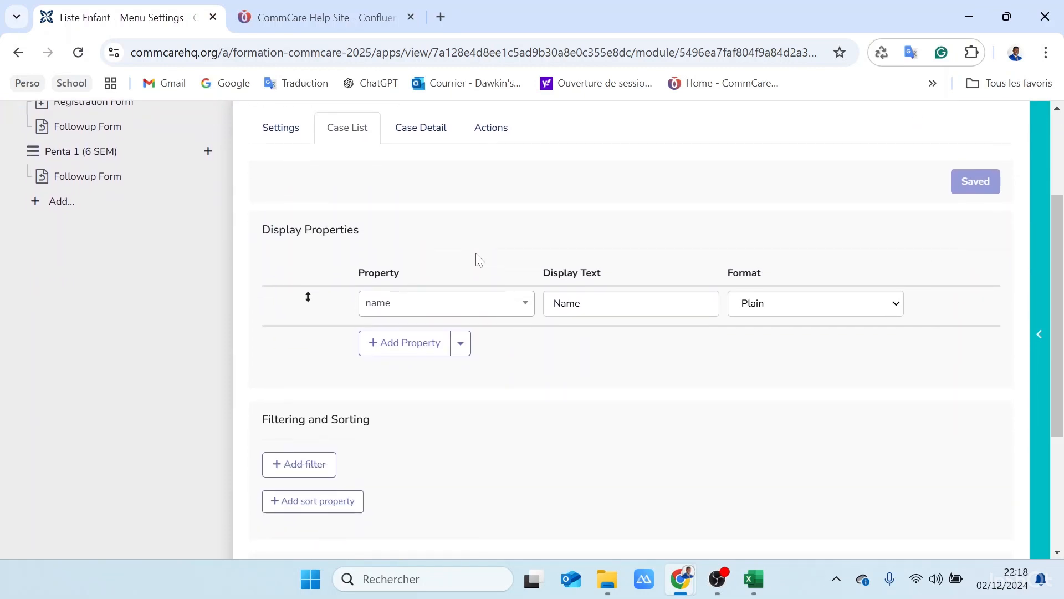
Replace the name property in the Liste Enfant case list with nom_prenom.
{"action": "left_click", "coordinate": [456, 303]}
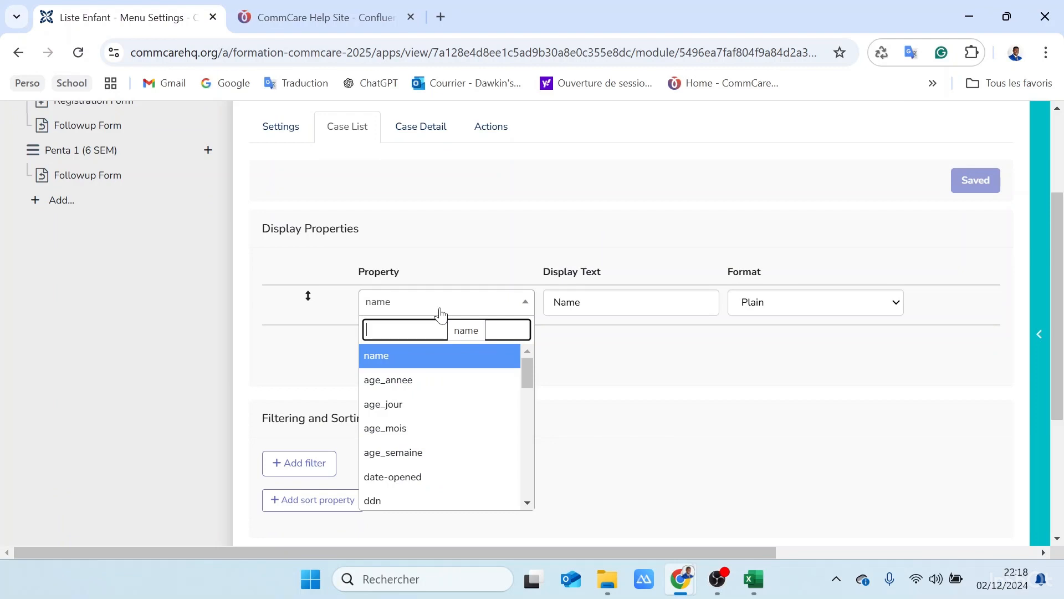
{"action": "type", "text": "no"}
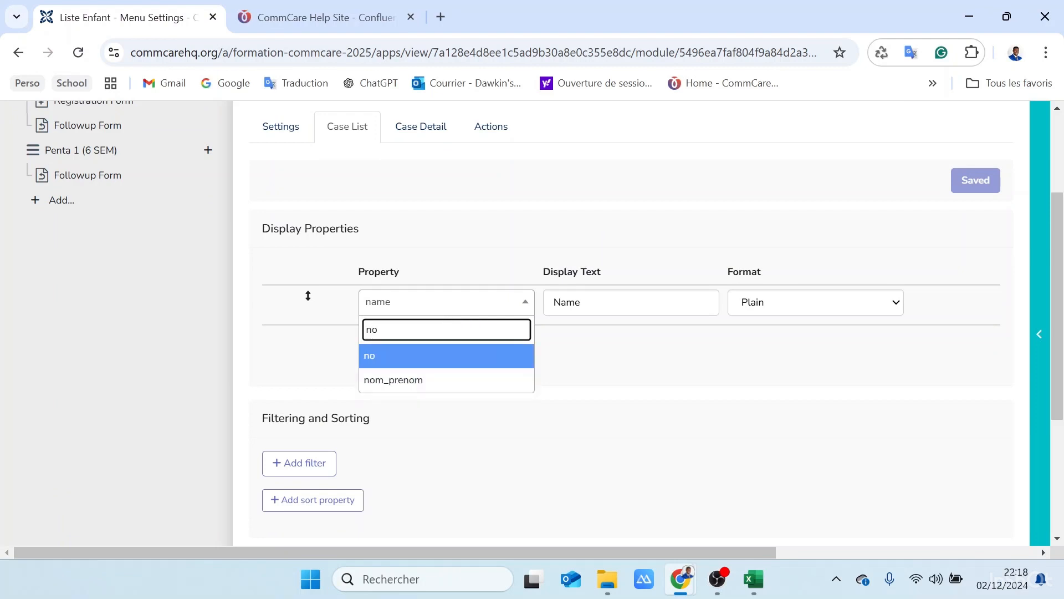
{"action": "left_click", "coordinate": [418, 380]}
Add a second display property to the Liste Enfant case list and set it to ddn.
{"action": "left_click", "coordinate": [430, 351]}
{"action": "left_click", "coordinate": [438, 347]}
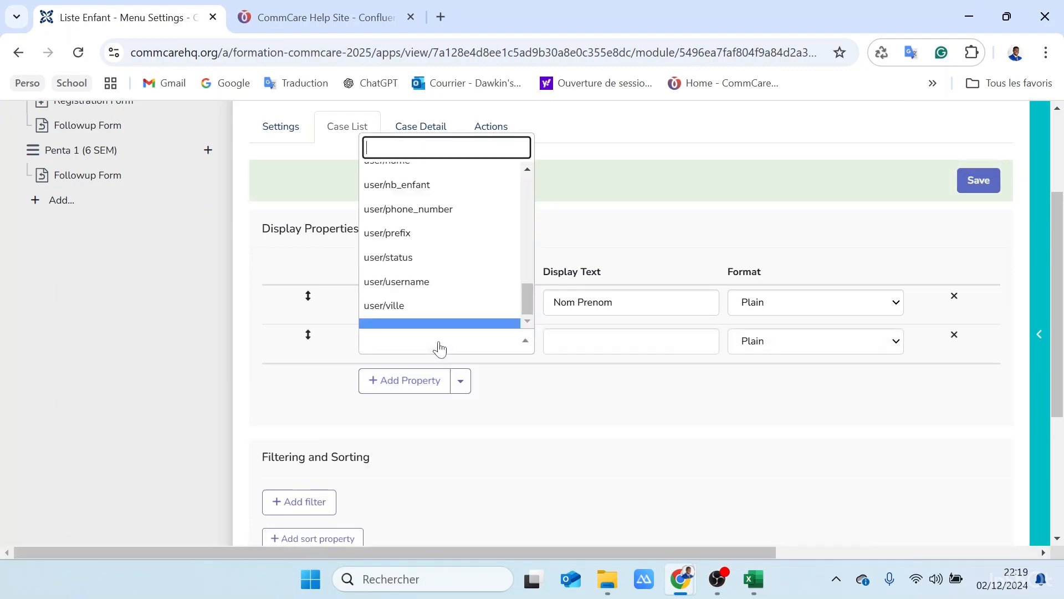
{"action": "type", "text": "dat"}
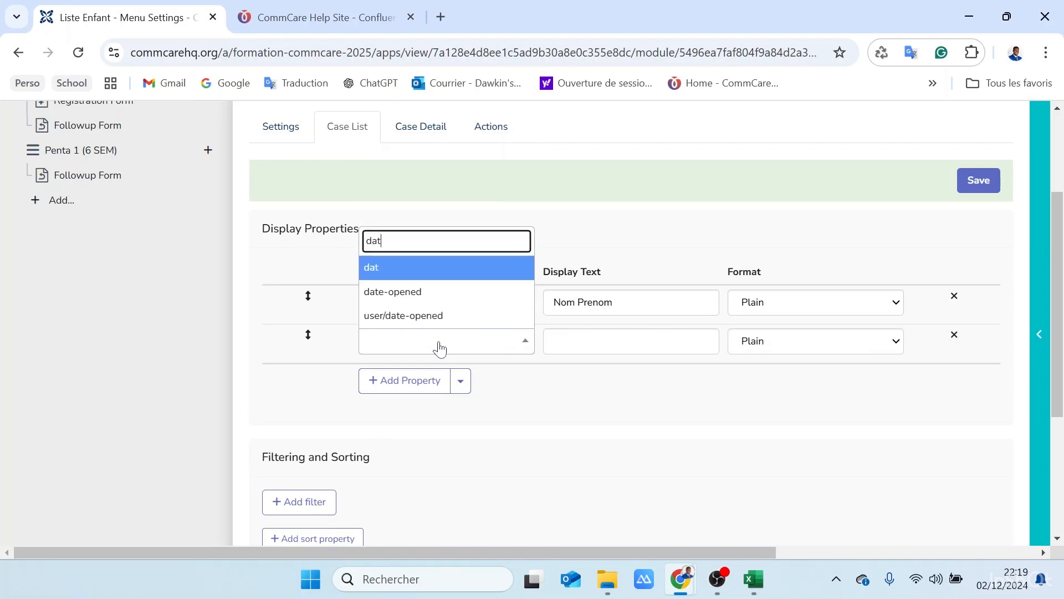
{"action": "key", "text": "BackSpace"}
{"action": "key", "text": "BackSpace"}
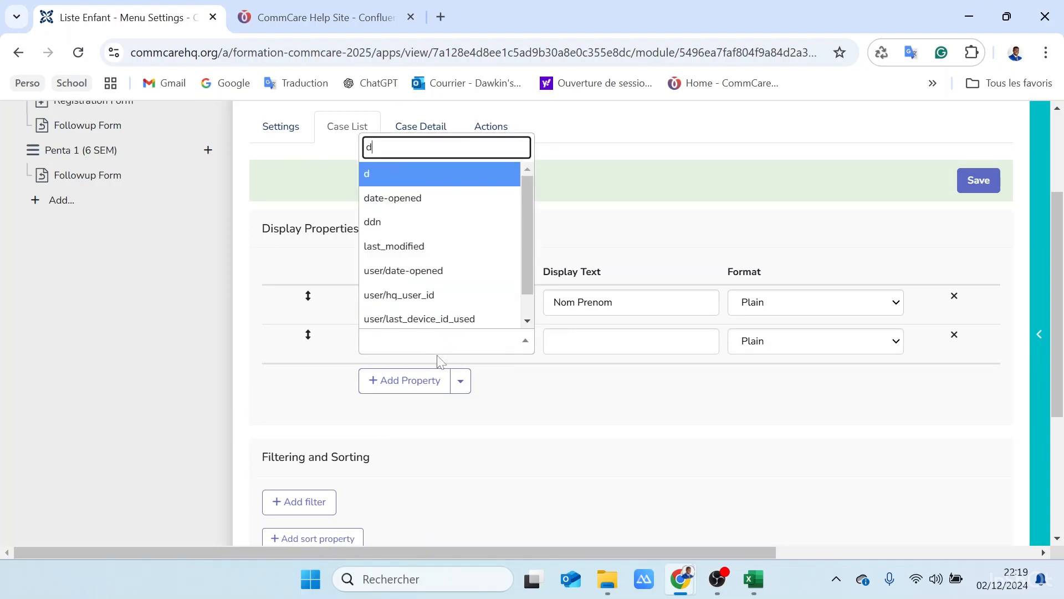
{"action": "type", "text": "dn"}
{"action": "left_click", "coordinate": [465, 327]}
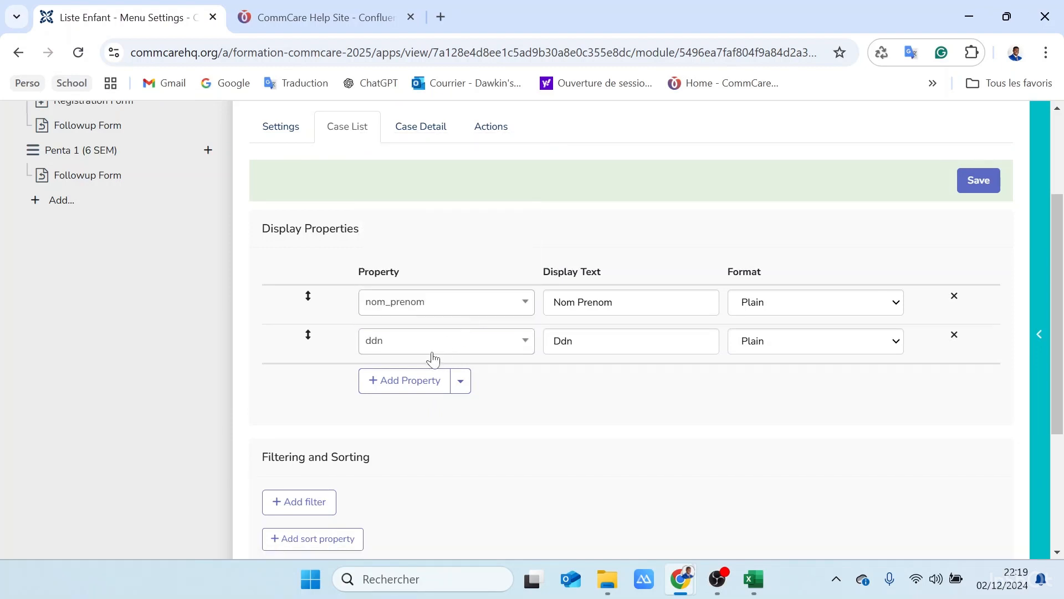
Add a third display property to the Liste Enfant case list and set it to sexe.
{"action": "left_click", "coordinate": [411, 382]}
{"action": "left_click", "coordinate": [425, 386]}
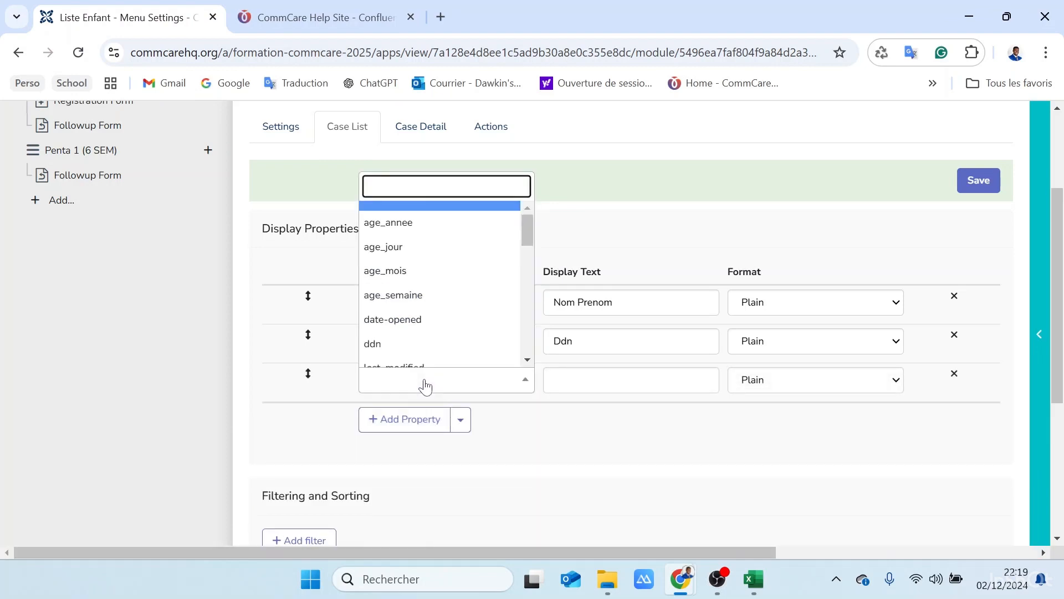
{"action": "type", "text": "sex"}
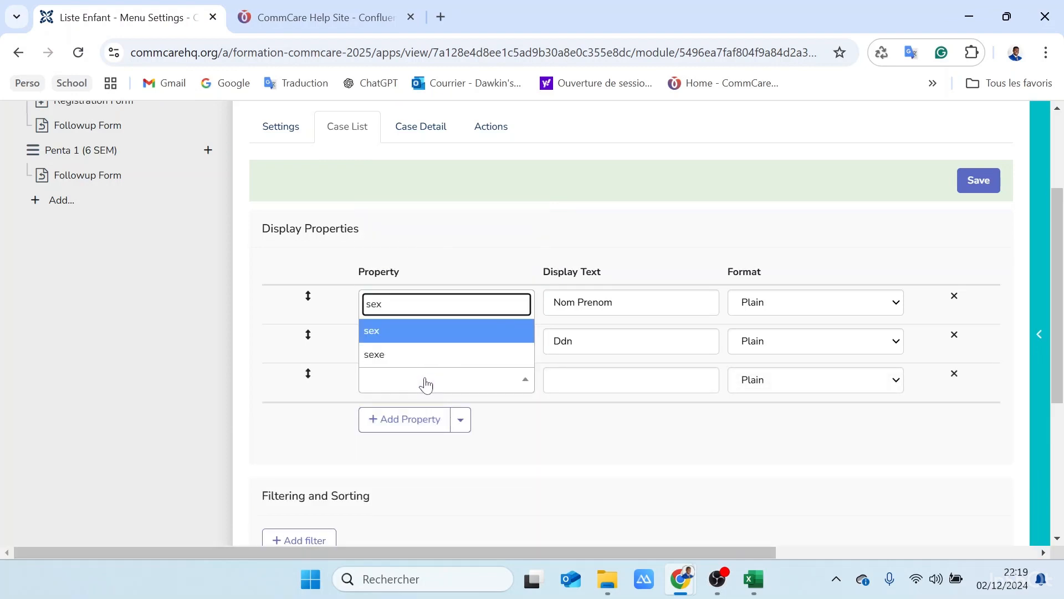
{"action": "left_click", "coordinate": [442, 356]}
Set the display text of ddn to DateNaiss and of nom_prenom to Nom, and save the Liste Enfant case list.
{"action": "left_click", "coordinate": [573, 340]}
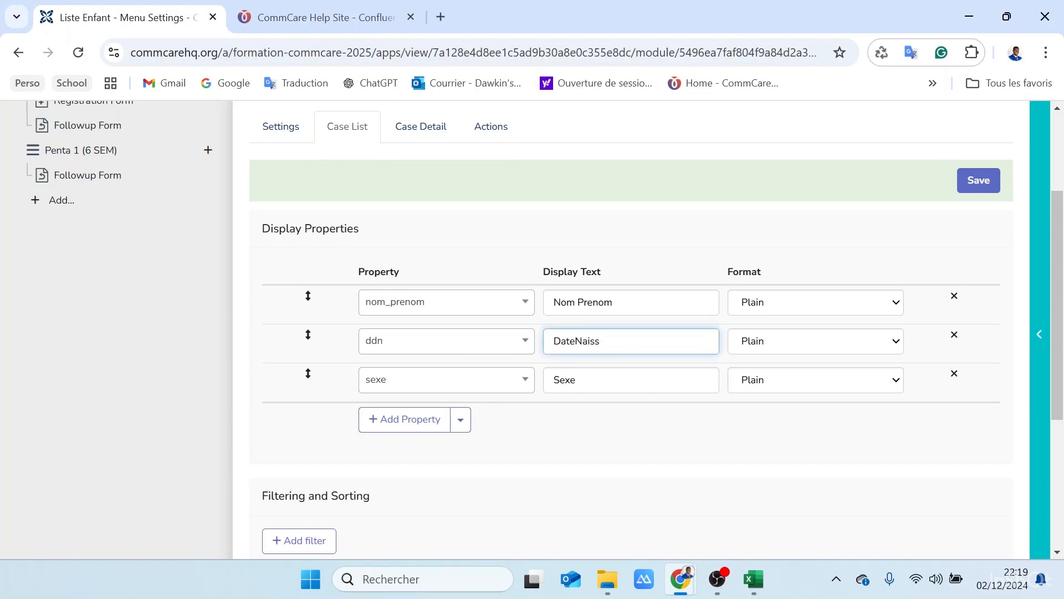
{"action": "double_click", "coordinate": [595, 302]}
{"action": "key", "text": "BackSpace"}
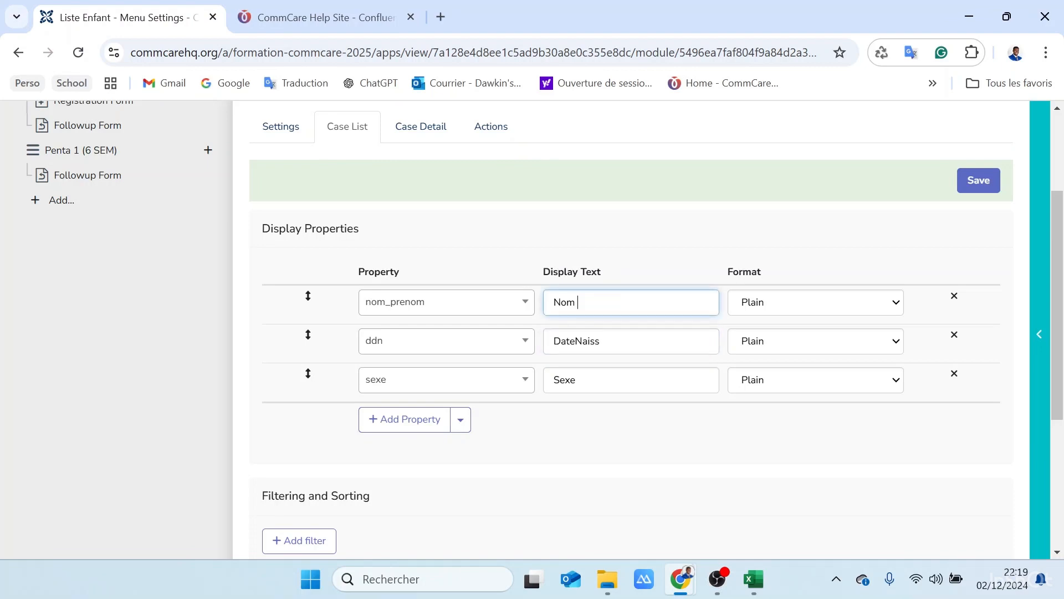
{"action": "left_click", "coordinate": [979, 181]}
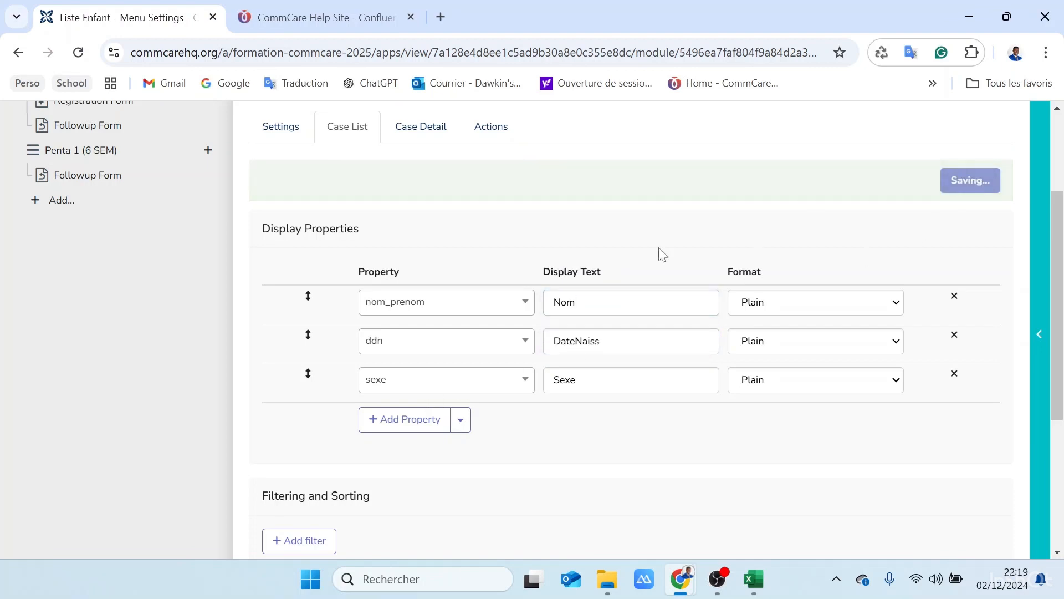
Overwrite the Penta 1 (6 SEM) case list with Liste Enfant's display properties, case list filter and sort configuration.
{"action": "scroll", "coordinate": [518, 232], "scroll_direction": "up", "scroll_amount": 1}
{"action": "scroll", "coordinate": [517, 231], "scroll_direction": "down", "scroll_amount": 1}
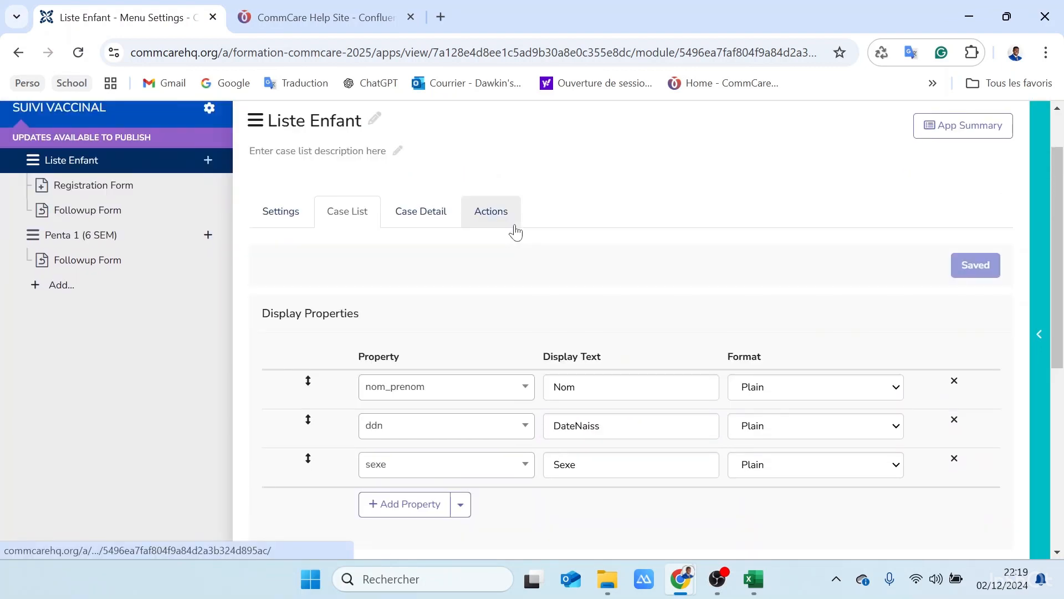
{"action": "left_click", "coordinate": [498, 227]}
{"action": "scroll", "coordinate": [483, 299], "scroll_direction": "down", "scroll_amount": 1}
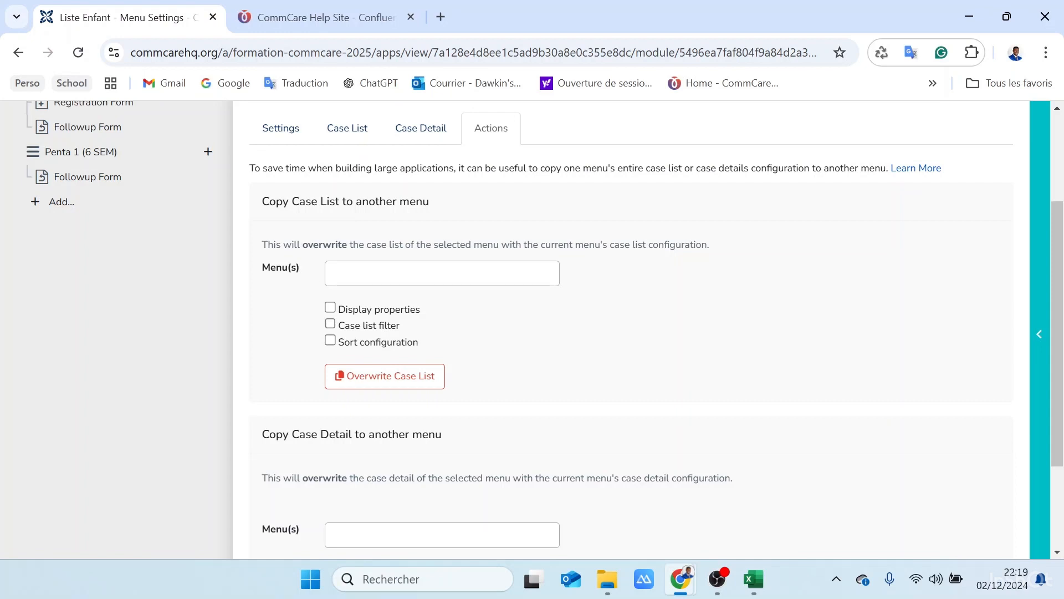
{"action": "left_click", "coordinate": [399, 275]}
{"action": "left_click", "coordinate": [425, 305]}
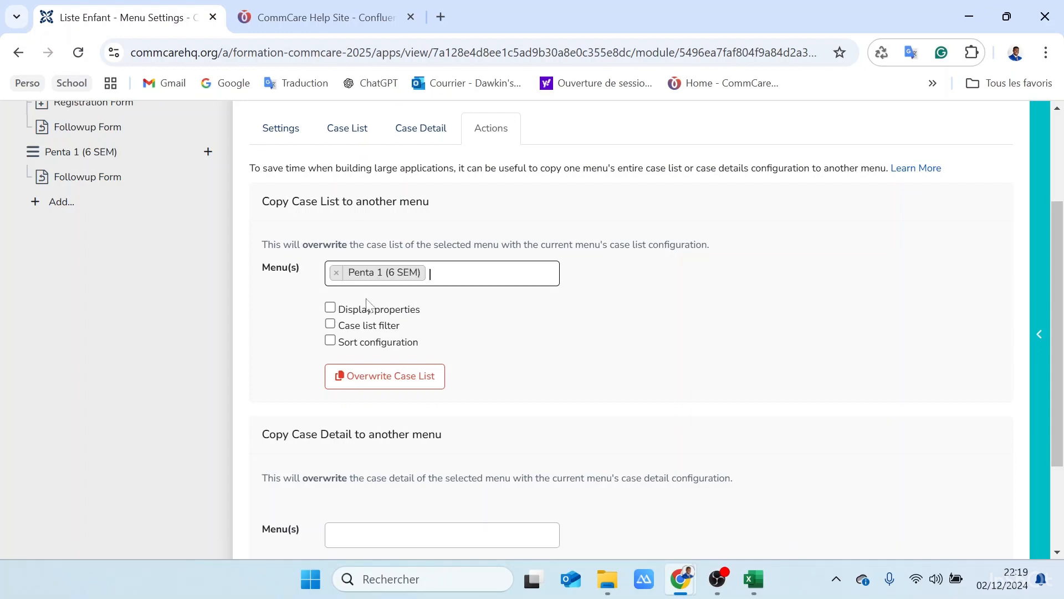
{"action": "left_click", "coordinate": [331, 309]}
{"action": "left_click", "coordinate": [330, 324]}
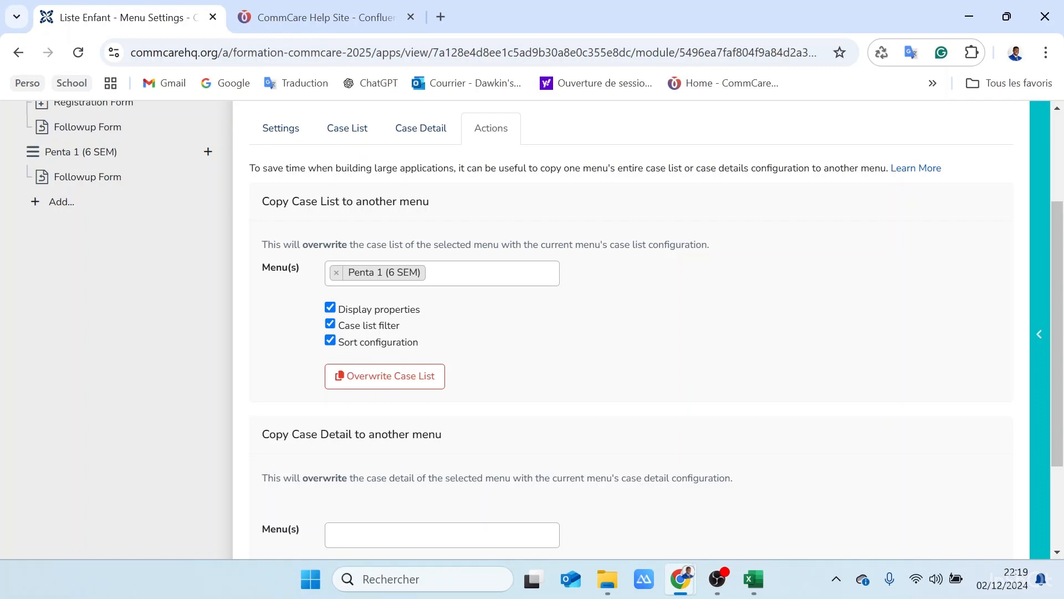
{"action": "scroll", "coordinate": [533, 325], "scroll_direction": "up", "scroll_amount": 1}
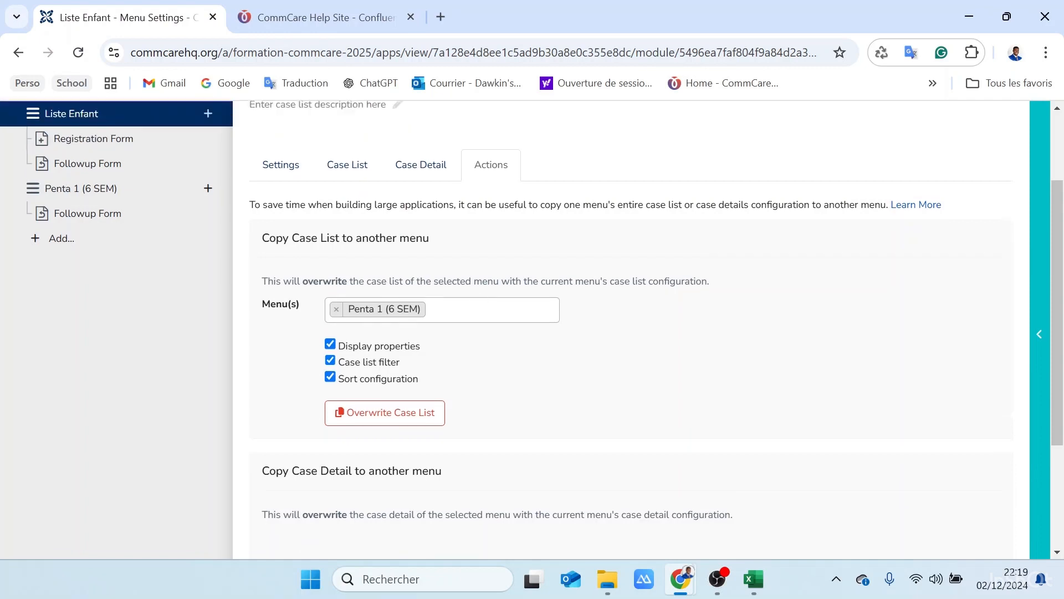
{"action": "scroll", "coordinate": [451, 240], "scroll_direction": "down", "scroll_amount": 1}
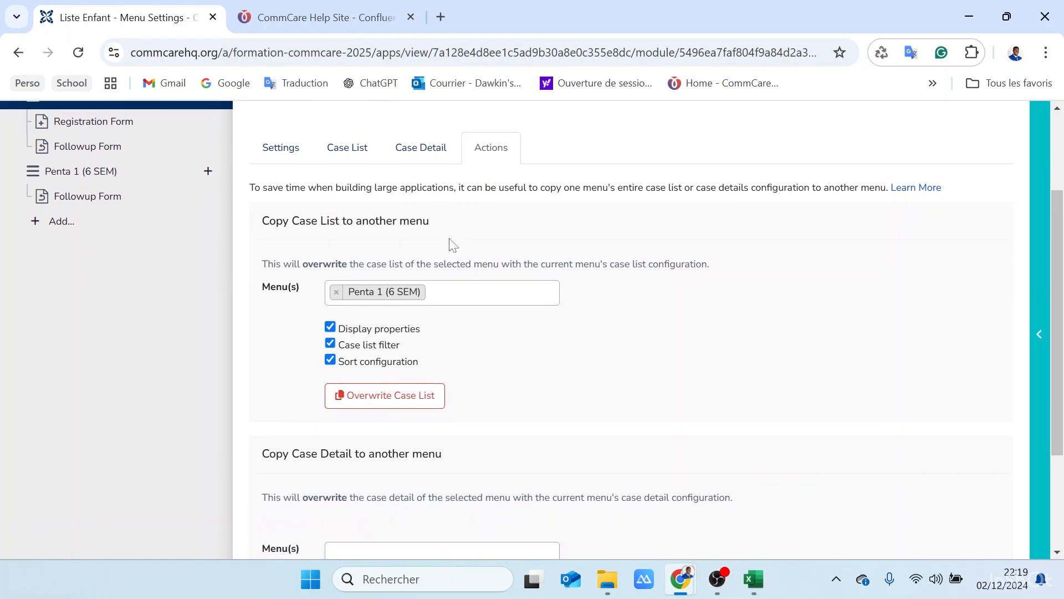
{"action": "left_click", "coordinate": [390, 402]}
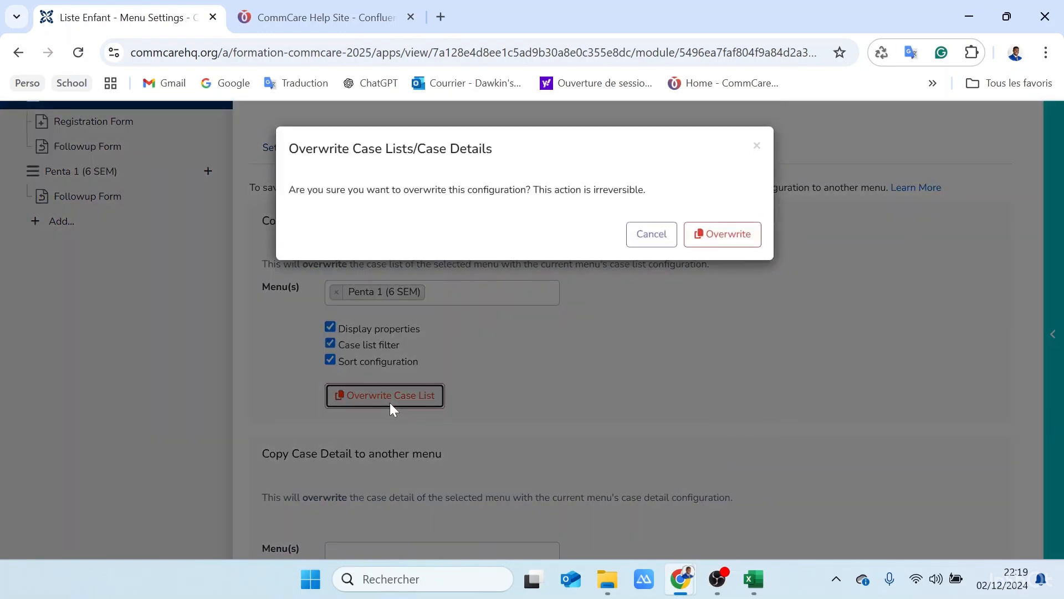
{"action": "left_click", "coordinate": [729, 237]}
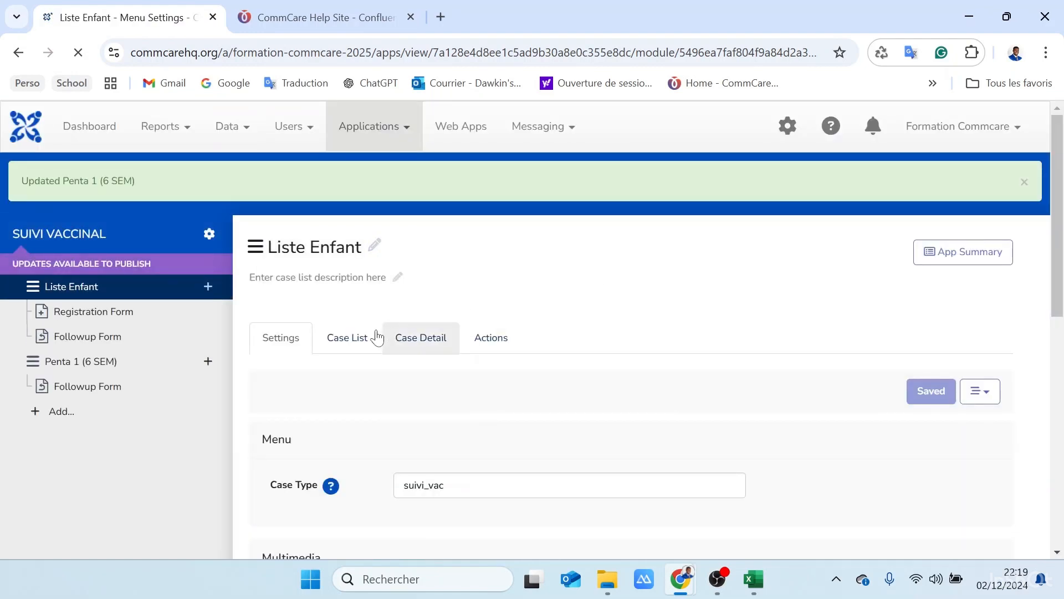
Compare the case list display properties of Liste Enfant with those of Penta 1 (6 SEM).
{"action": "left_click", "coordinate": [372, 340]}
{"action": "scroll", "coordinate": [459, 447], "scroll_direction": "down", "scroll_amount": 3}
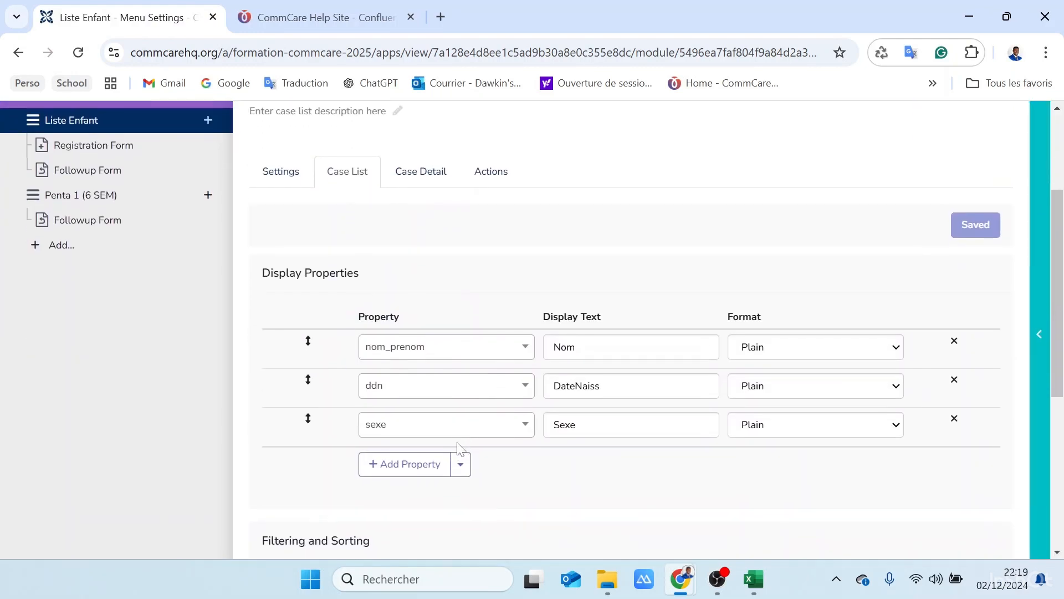
{"action": "scroll", "coordinate": [458, 447], "scroll_direction": "down", "scroll_amount": 1}
{"action": "scroll", "coordinate": [404, 293], "scroll_direction": "up", "scroll_amount": 3}
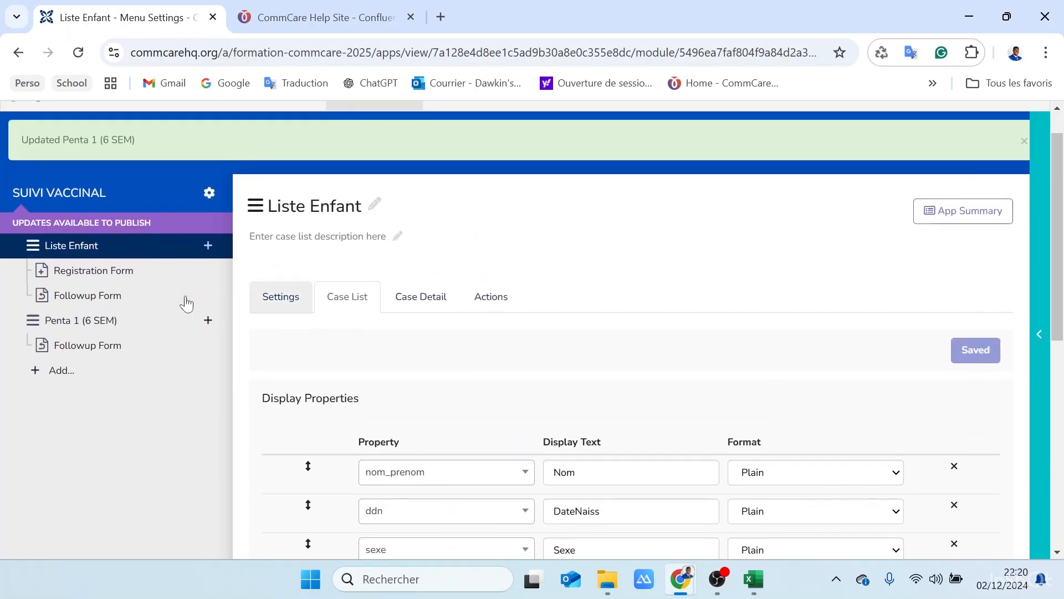
{"action": "left_click", "coordinate": [106, 320]}
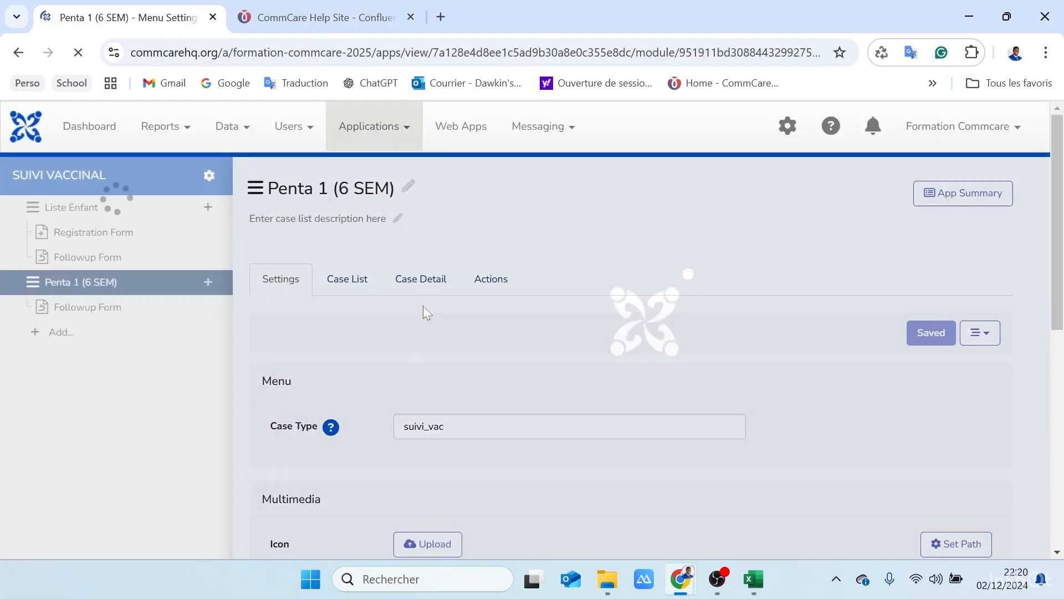
{"action": "scroll", "coordinate": [422, 305], "scroll_direction": "down", "scroll_amount": 2}
{"action": "left_click", "coordinate": [361, 205]}
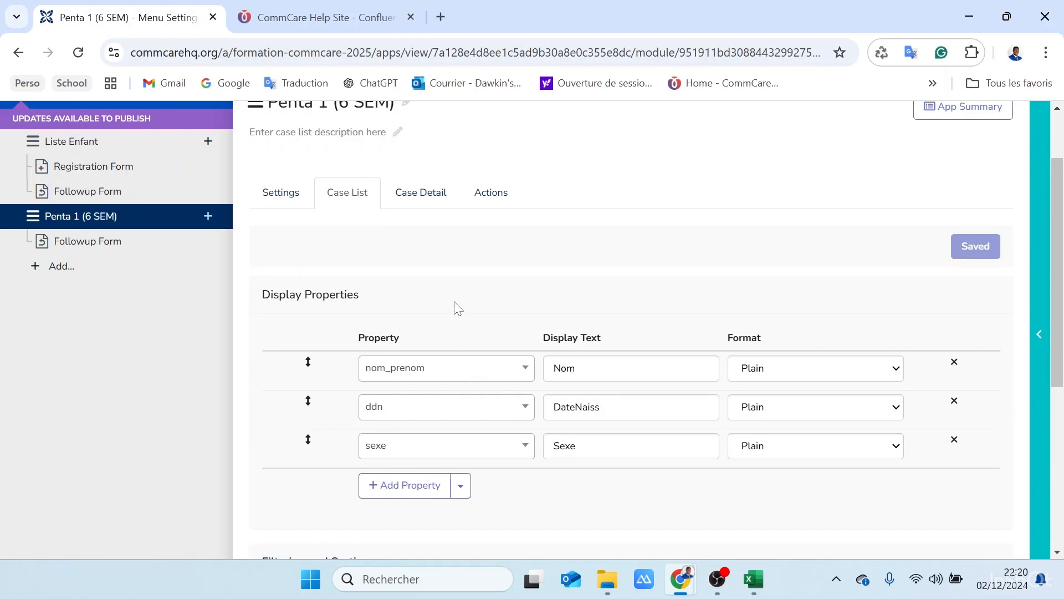
{"action": "scroll", "coordinate": [458, 309], "scroll_direction": "up", "scroll_amount": 2}
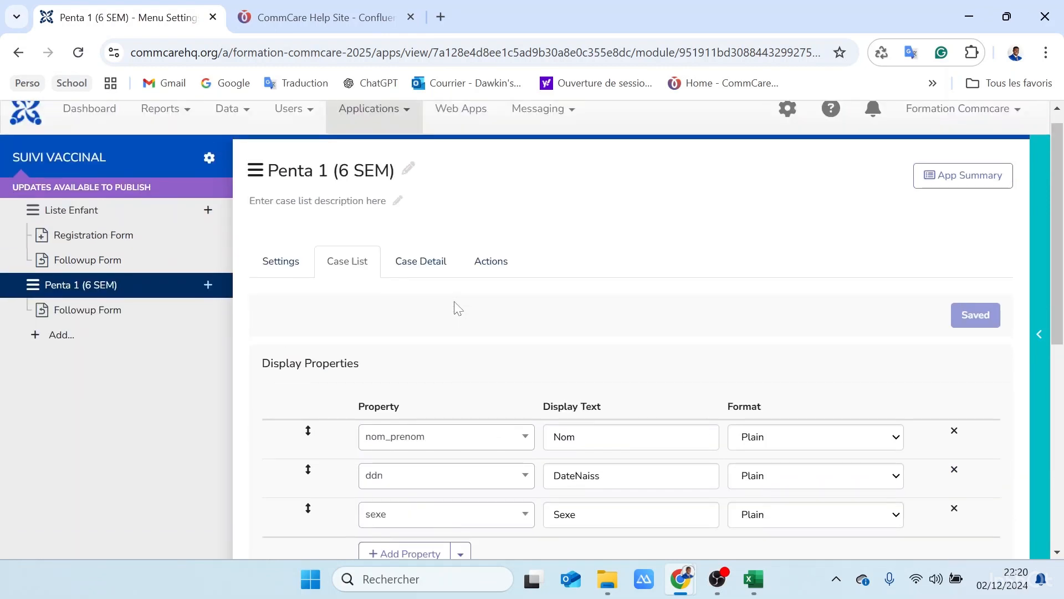
Review the Liste Enfant case detail and overwrite the Penta 1 (6 SEM) case detail with its configuration.
{"action": "left_click", "coordinate": [95, 212]}
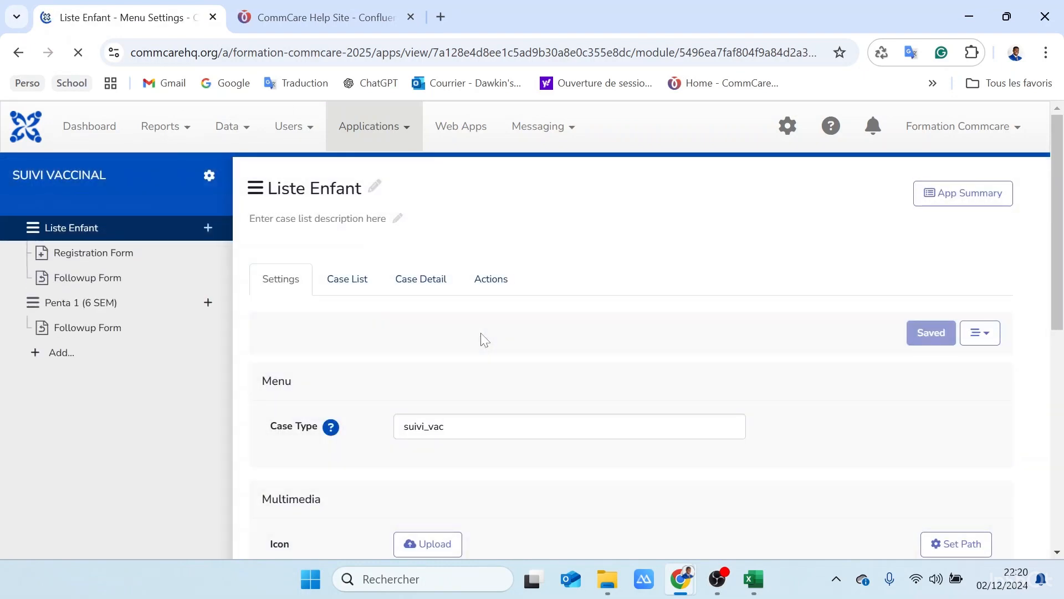
{"action": "left_click", "coordinate": [443, 291]}
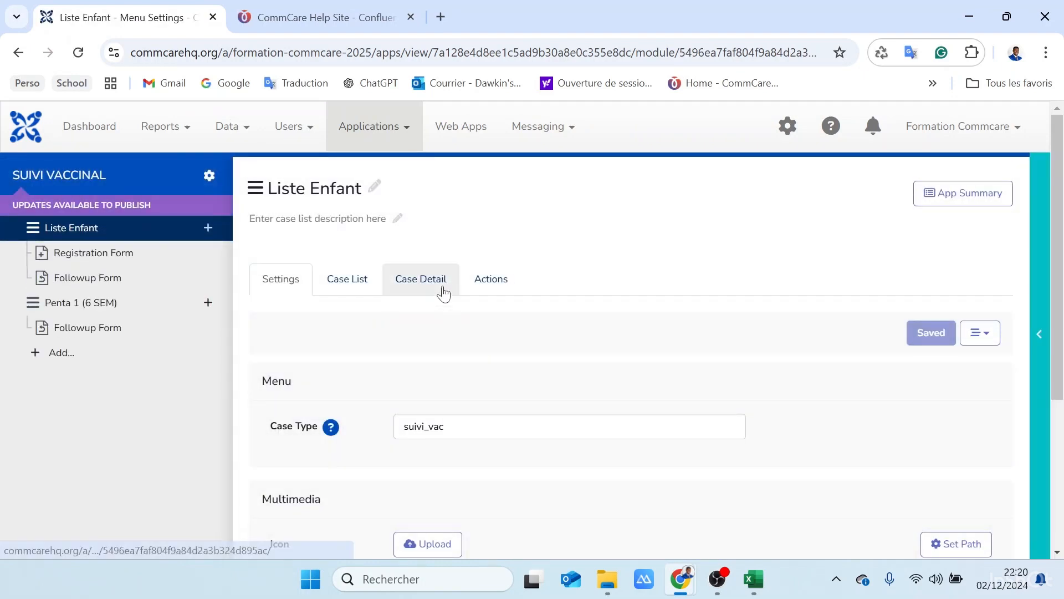
{"action": "scroll", "coordinate": [544, 343], "scroll_direction": "down", "scroll_amount": 4}
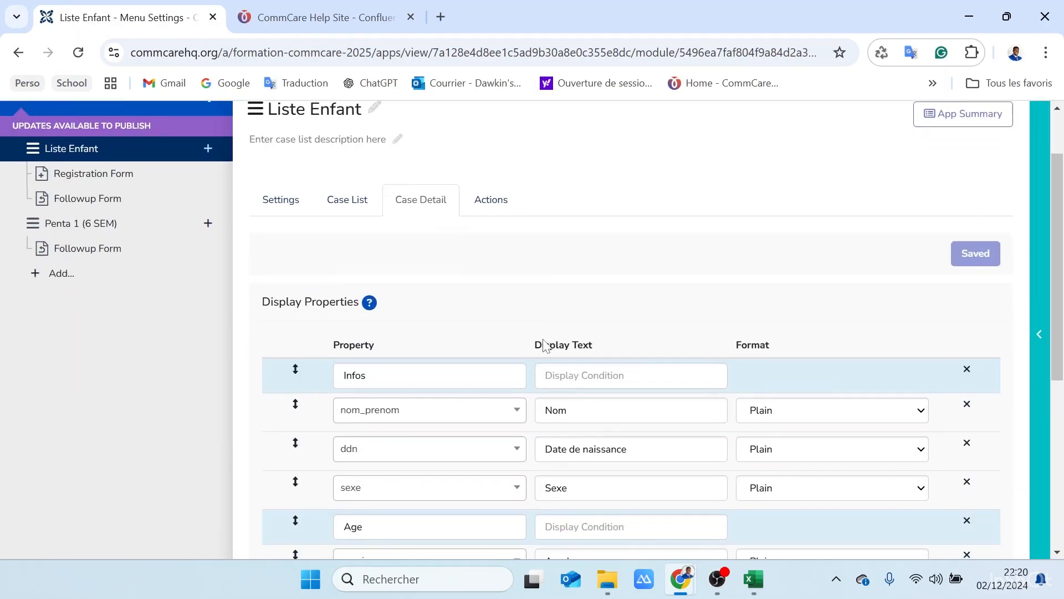
{"action": "scroll", "coordinate": [543, 339], "scroll_direction": "up", "scroll_amount": 2}
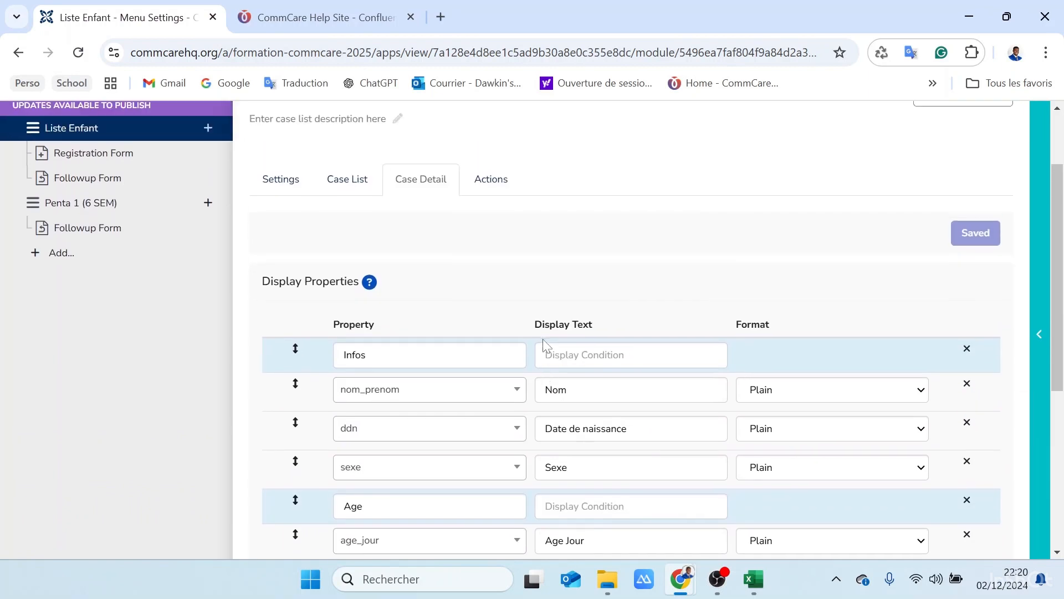
{"action": "left_click", "coordinate": [490, 186]}
{"action": "scroll", "coordinate": [490, 188], "scroll_direction": "down", "scroll_amount": 2}
{"action": "scroll", "coordinate": [444, 268], "scroll_direction": "down", "scroll_amount": 2}
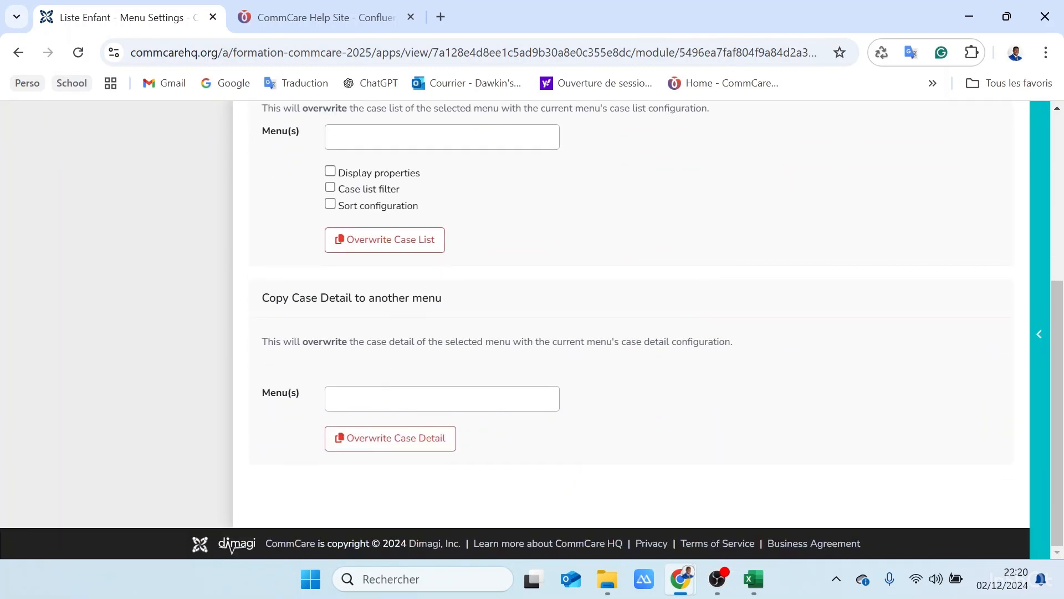
{"action": "left_click", "coordinate": [377, 399]}
{"action": "left_click", "coordinate": [376, 424]}
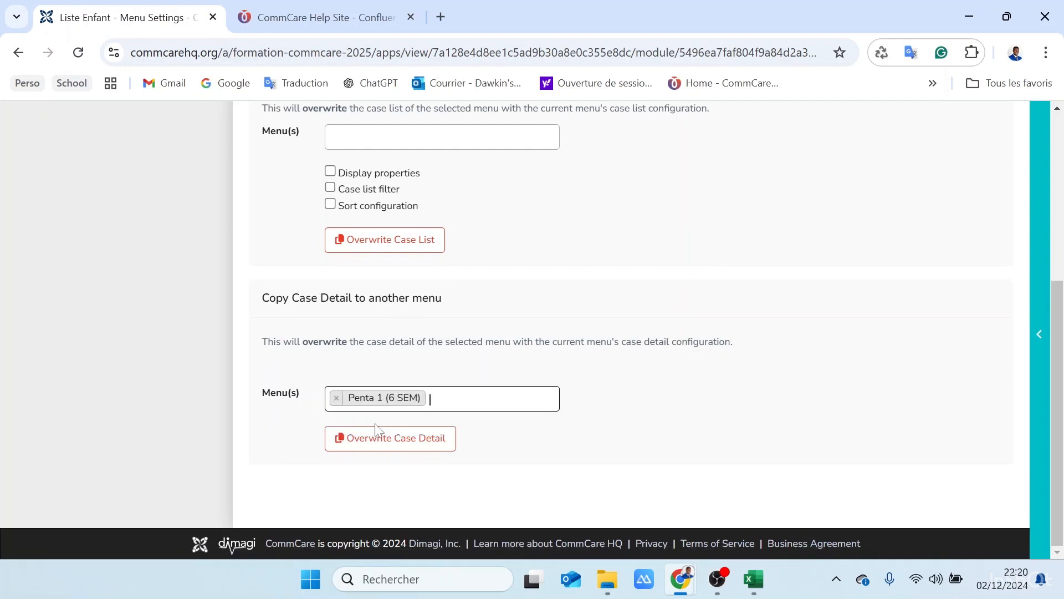
{"action": "left_click", "coordinate": [396, 438]}
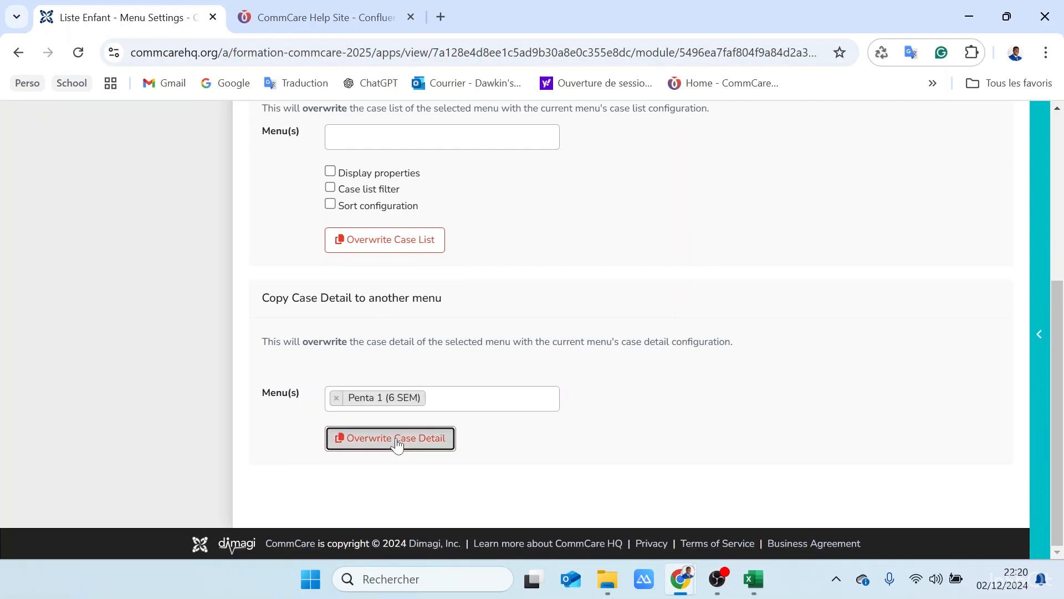
{"action": "left_click", "coordinate": [731, 236]}
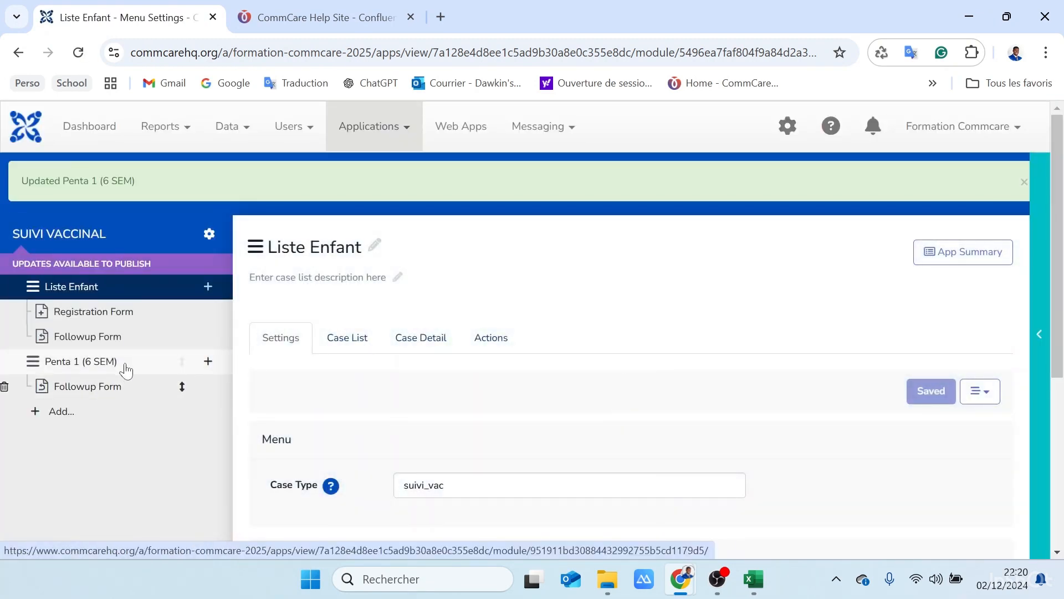
Check the copied case detail and case list display properties of Penta 1 (6 SEM).
{"action": "left_click", "coordinate": [122, 363]}
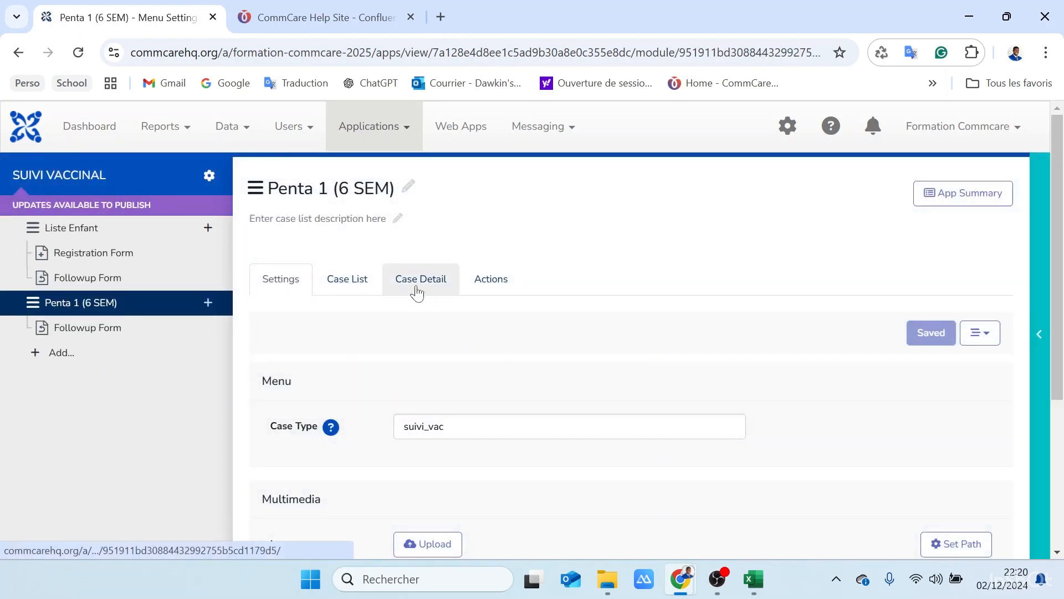
{"action": "left_click", "coordinate": [419, 293]}
{"action": "scroll", "coordinate": [482, 385], "scroll_direction": "down", "scroll_amount": 7}
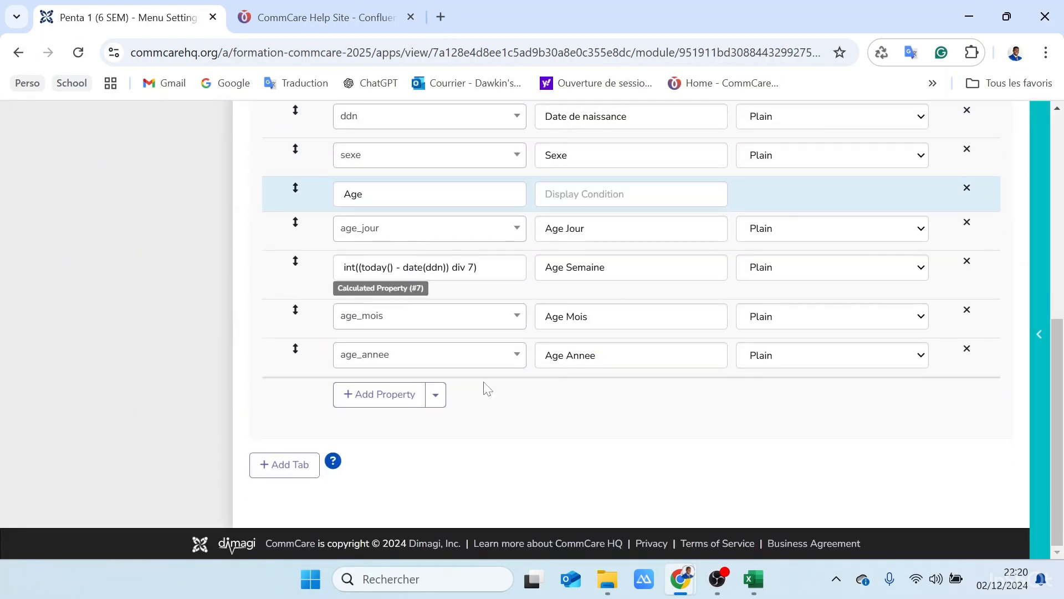
{"action": "scroll", "coordinate": [487, 388], "scroll_direction": "up", "scroll_amount": 7}
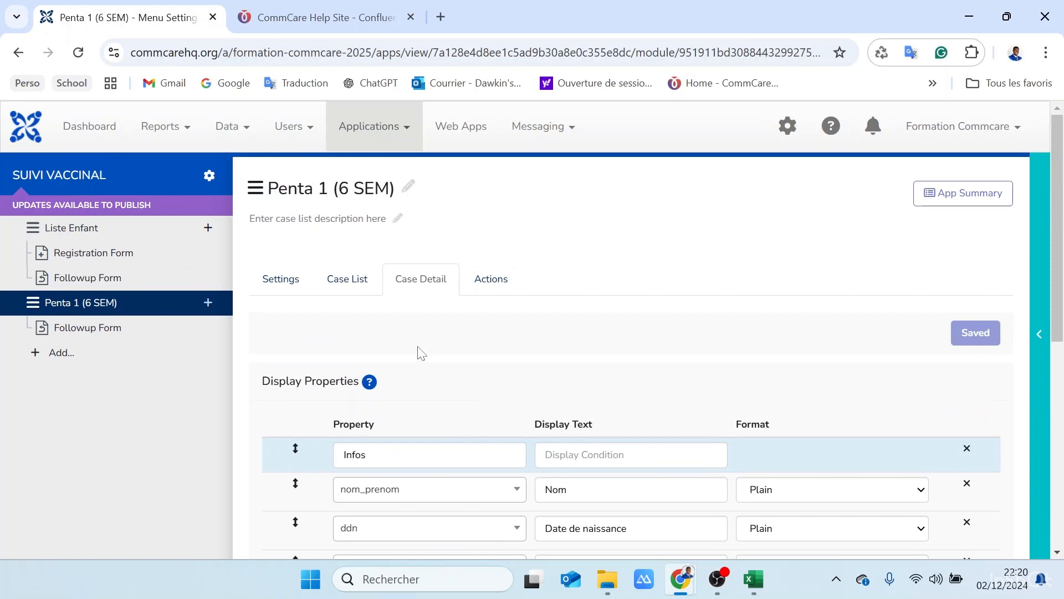
{"action": "left_click", "coordinate": [357, 294]}
{"action": "left_click", "coordinate": [390, 293]}
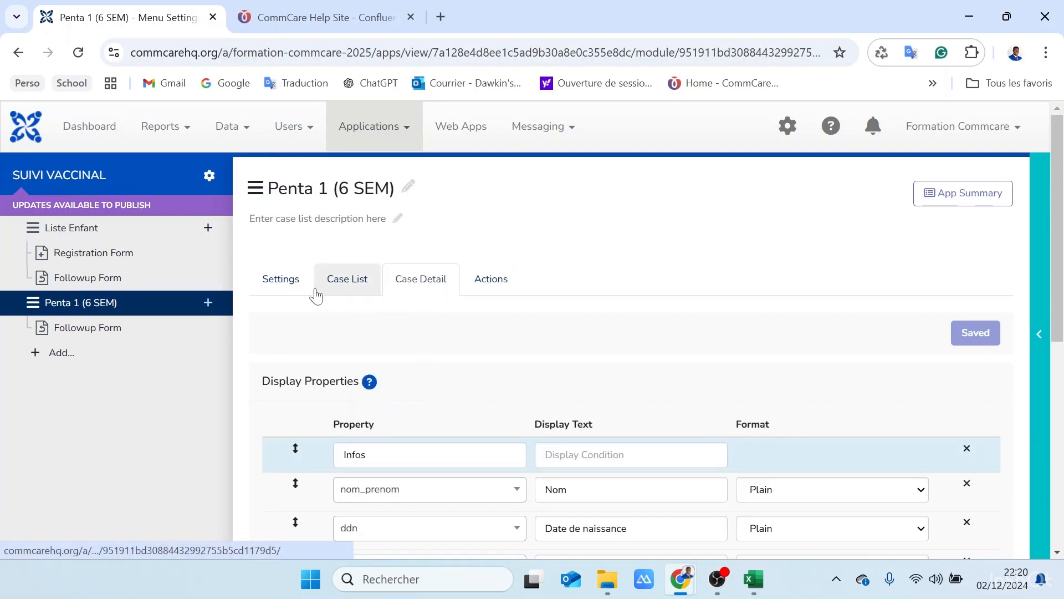
{"action": "left_click", "coordinate": [357, 280]}
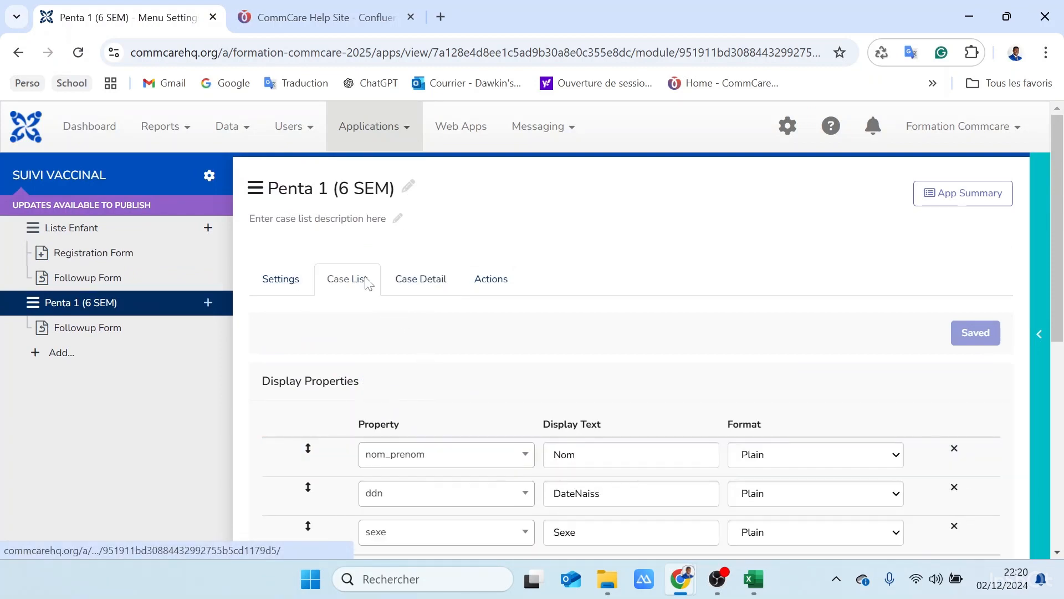
Add a blank filter expression to the Penta 1 (6 SEM) case list and review its case detail and case list configurations.
{"action": "scroll", "coordinate": [363, 283], "scroll_direction": "down", "scroll_amount": 4}
{"action": "scroll", "coordinate": [365, 282], "scroll_direction": "down", "scroll_amount": 2}
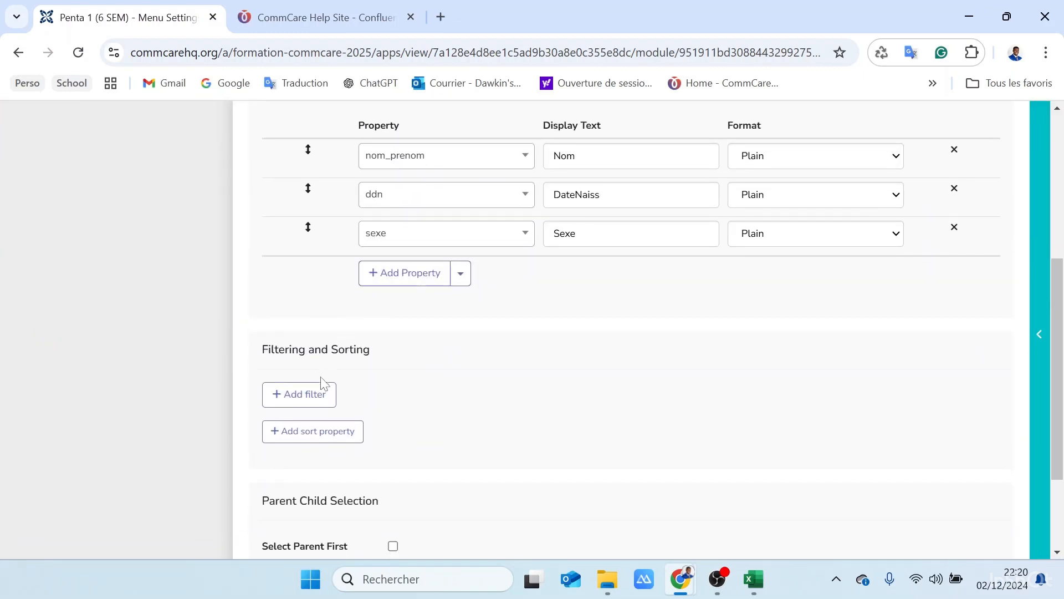
{"action": "left_click", "coordinate": [316, 396]}
{"action": "scroll", "coordinate": [502, 370], "scroll_direction": "up", "scroll_amount": 5}
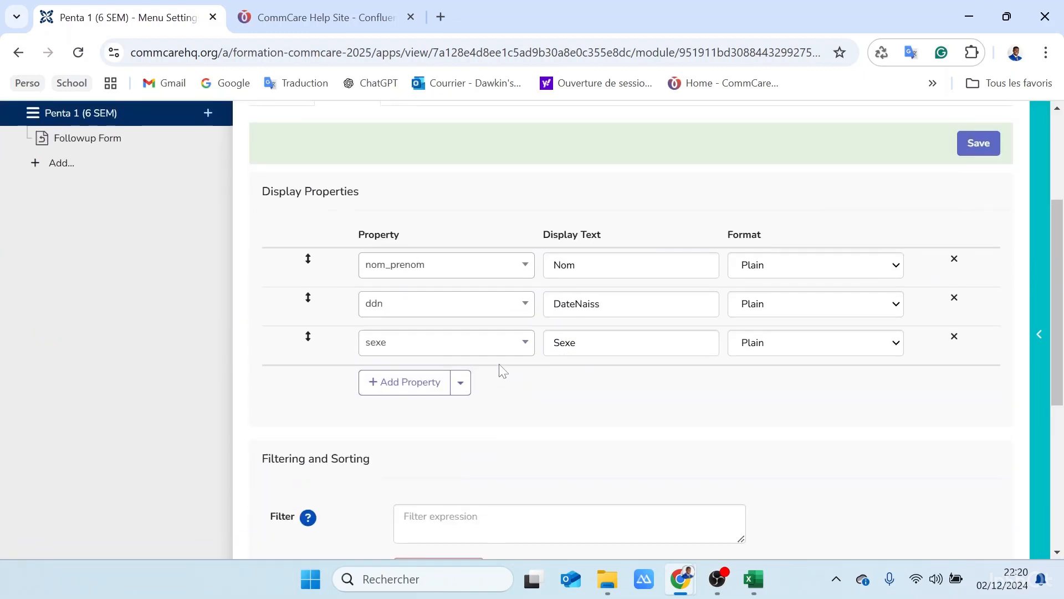
{"action": "left_click", "coordinate": [441, 265]}
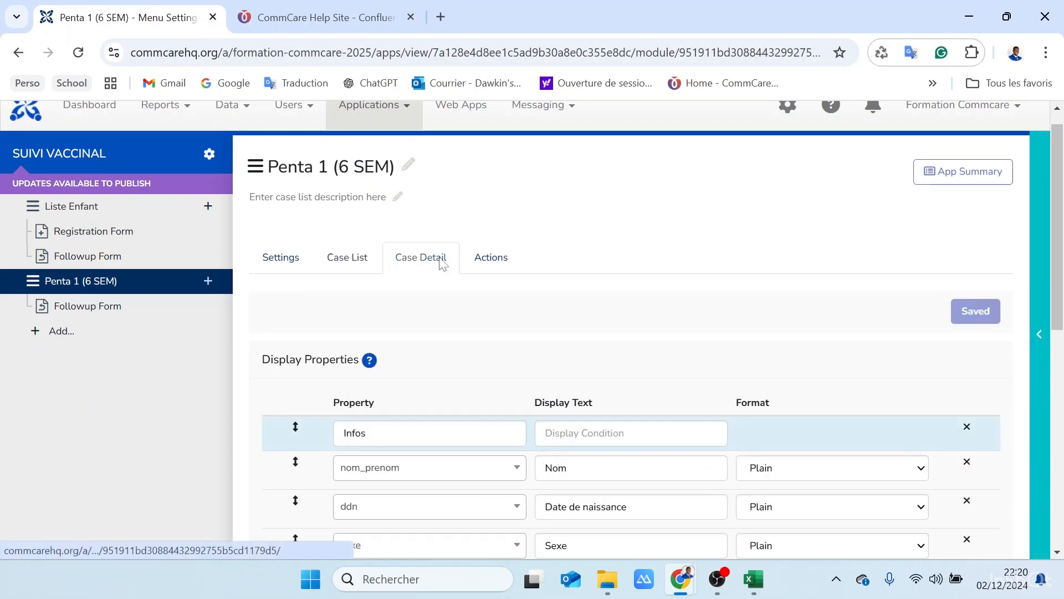
{"action": "left_click", "coordinate": [361, 269]}
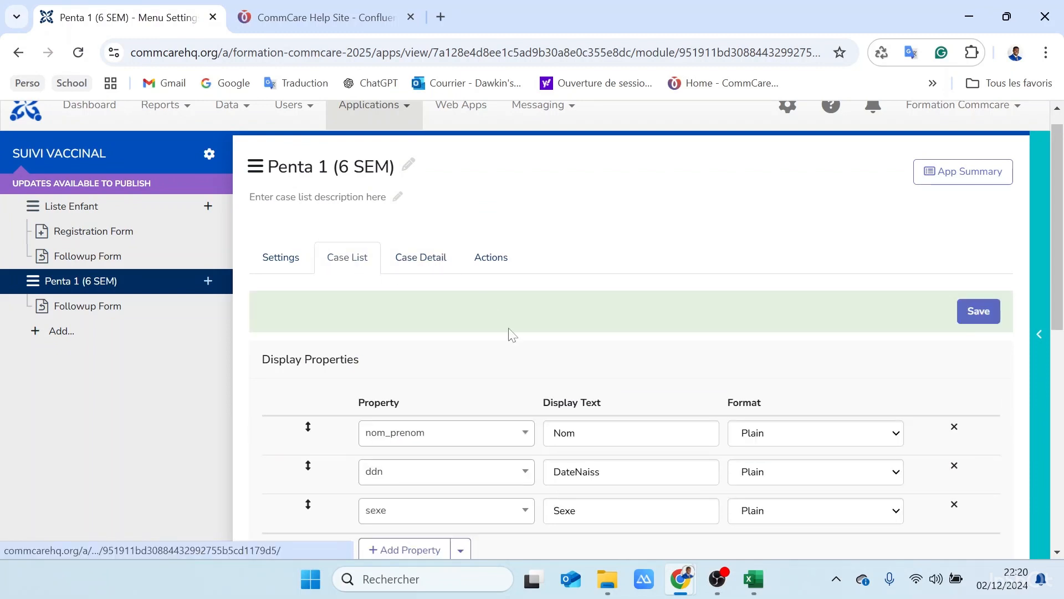
Copy the Age Semaine formula int((today() - date(ddn)) div 7) from the Penta 1 (6 SEM) case detail.
{"action": "scroll", "coordinate": [509, 332], "scroll_direction": "down", "scroll_amount": 2}
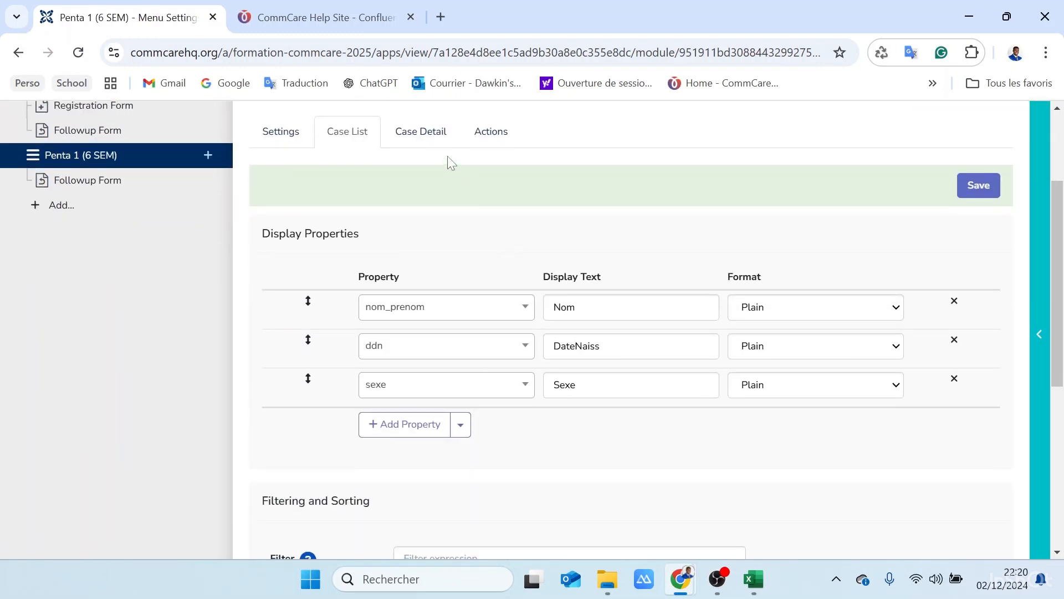
{"action": "left_click", "coordinate": [428, 132]}
{"action": "scroll", "coordinate": [460, 420], "scroll_direction": "down", "scroll_amount": 1}
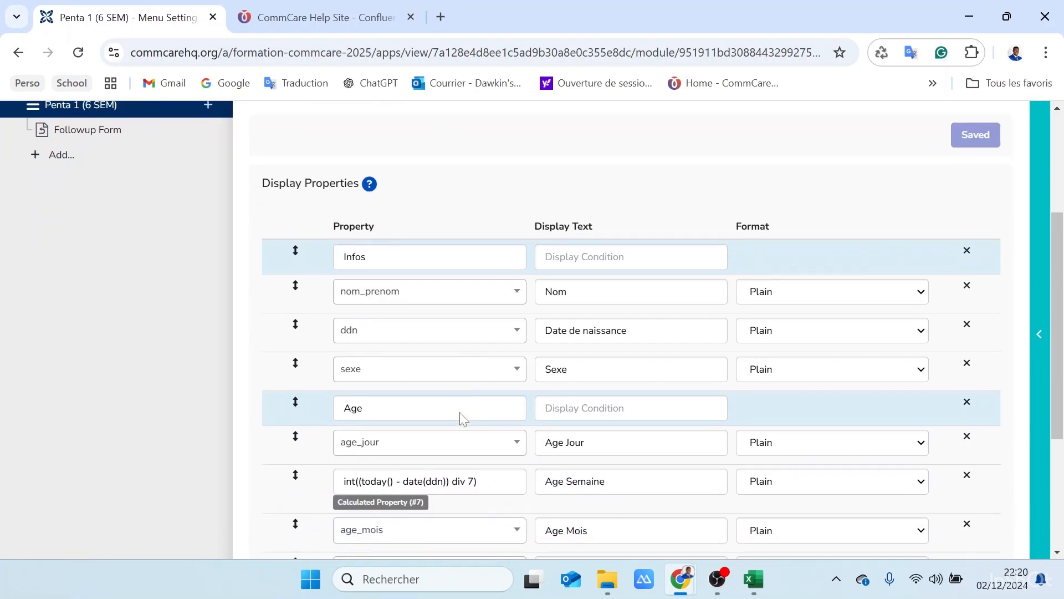
{"action": "left_click_drag", "start_coordinate": [476, 477], "coordinate": [344, 477]}
{"action": "key", "text": "ctrl+c"}
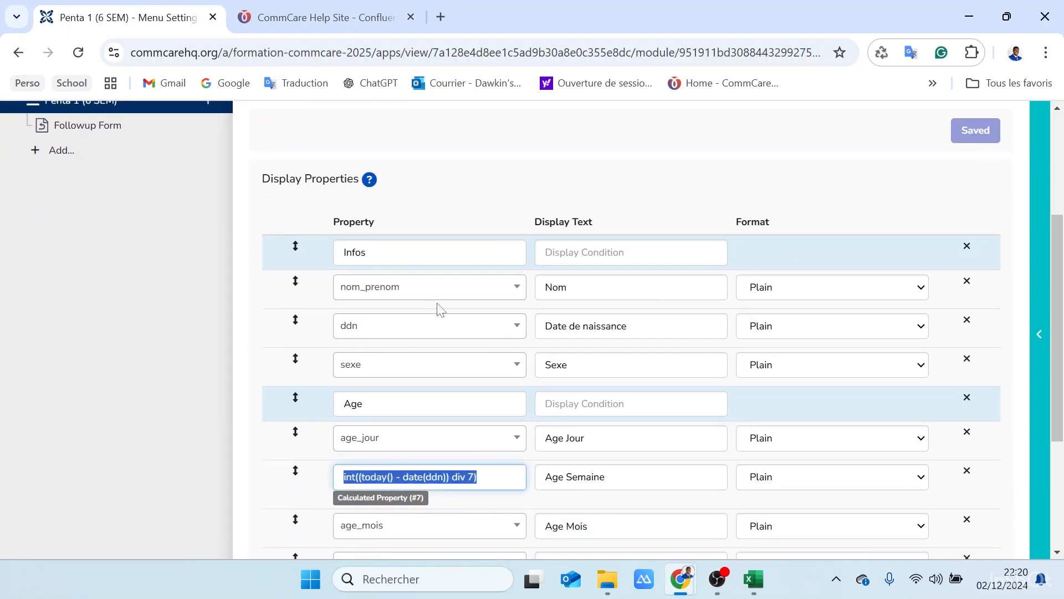
Save the pending changes to the Penta 1 (6 SEM) case list and return to its case detail.
{"action": "scroll", "coordinate": [441, 309], "scroll_direction": "up", "scroll_amount": 3}
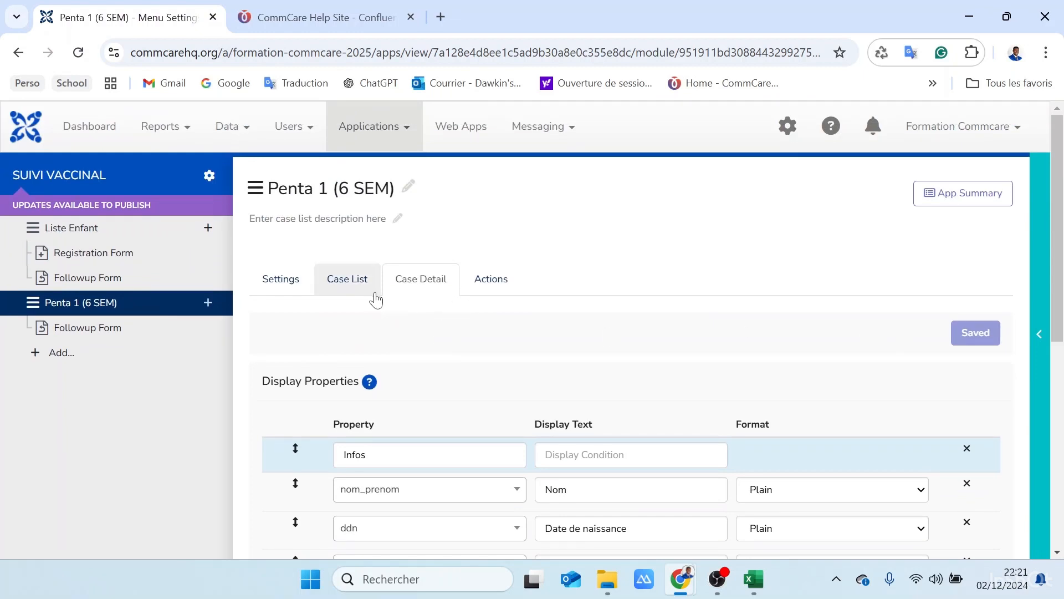
{"action": "left_click", "coordinate": [356, 291]}
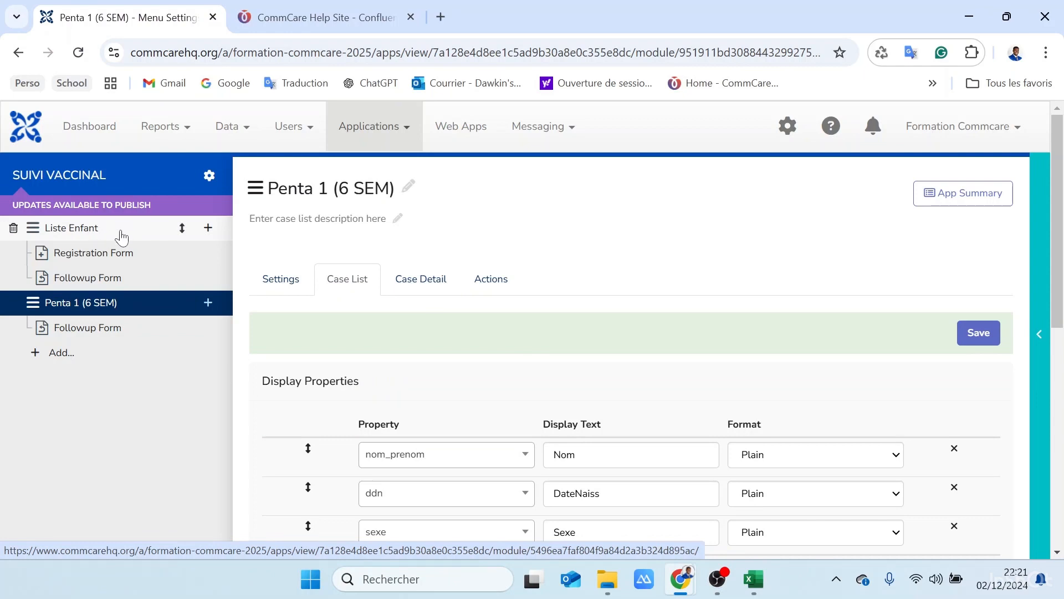
{"action": "left_click", "coordinate": [977, 333]}
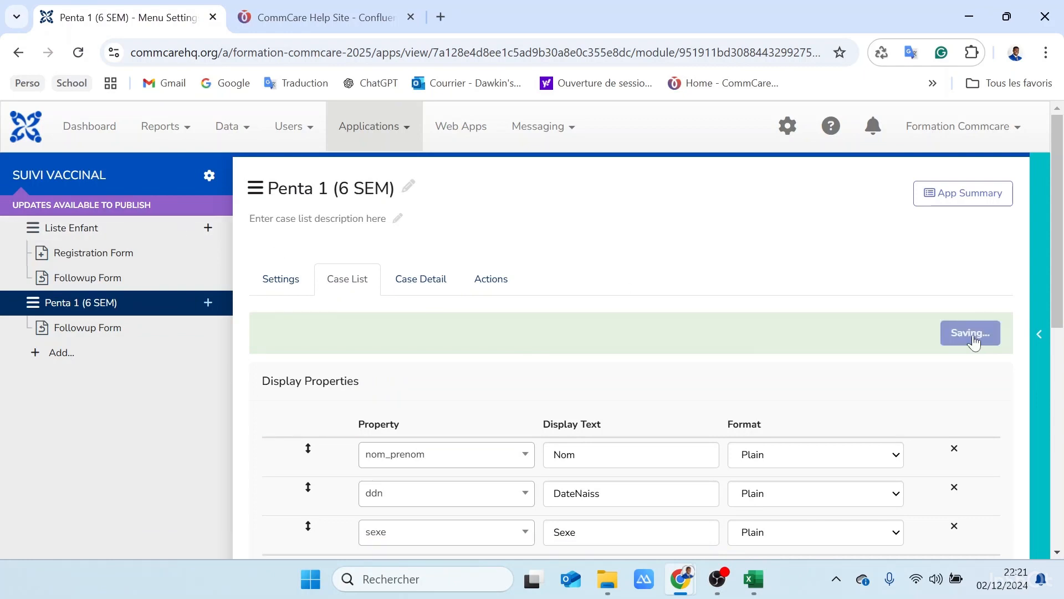
{"action": "left_click", "coordinate": [430, 283]}
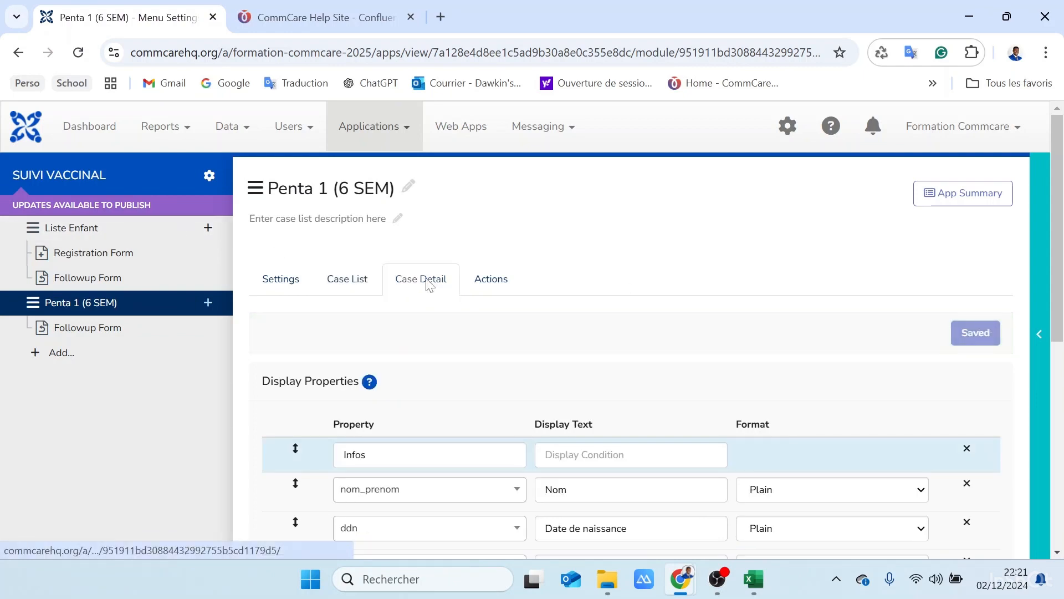
Add a calculated property int((today() - date(ddn)) div 7) labelled Age Semaine to the Liste Enfant case list and save it.
{"action": "left_click", "coordinate": [99, 230]}
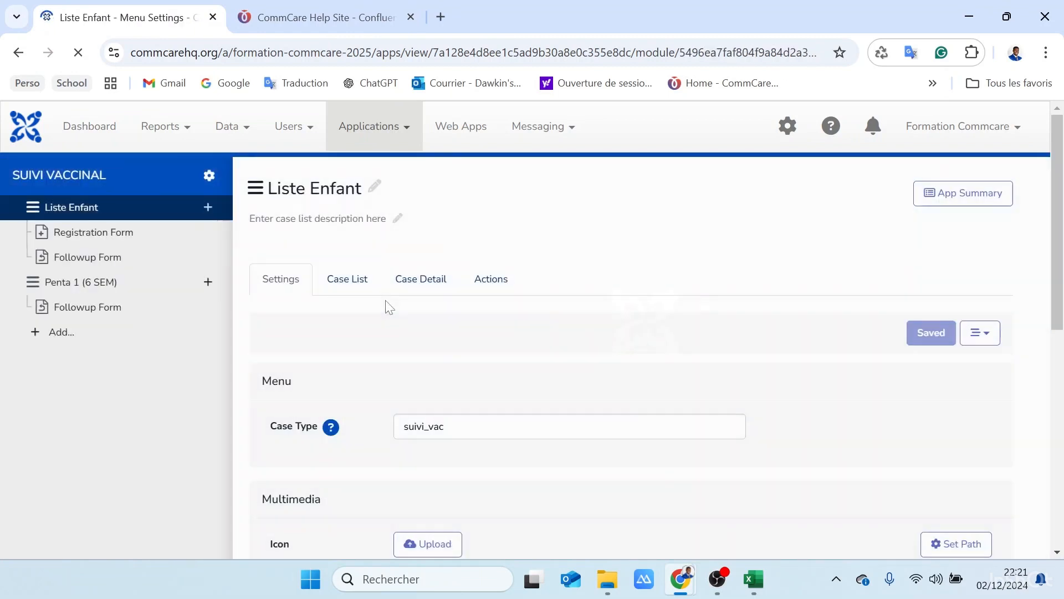
{"action": "left_click", "coordinate": [350, 282]}
{"action": "scroll", "coordinate": [521, 393], "scroll_direction": "down", "scroll_amount": 4}
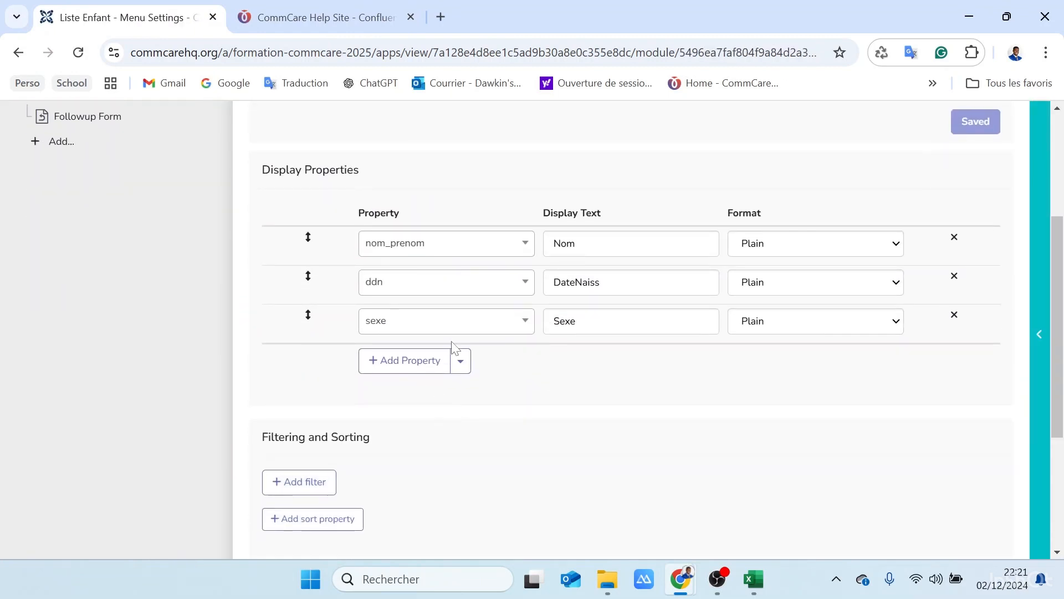
{"action": "left_click", "coordinate": [460, 361]}
{"action": "left_click", "coordinate": [421, 407]}
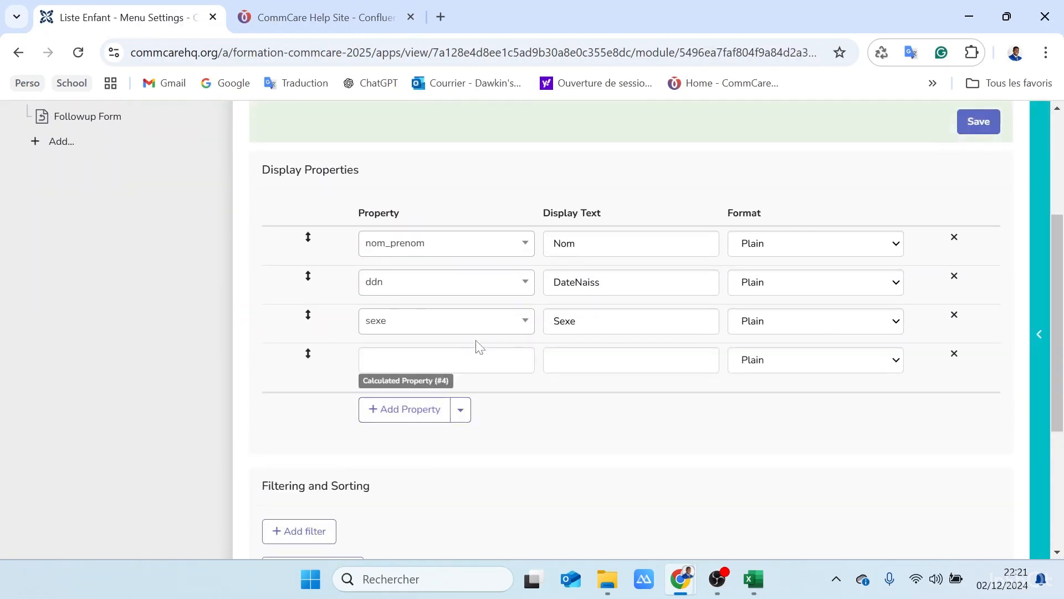
{"action": "key", "text": "ctrl+v"}
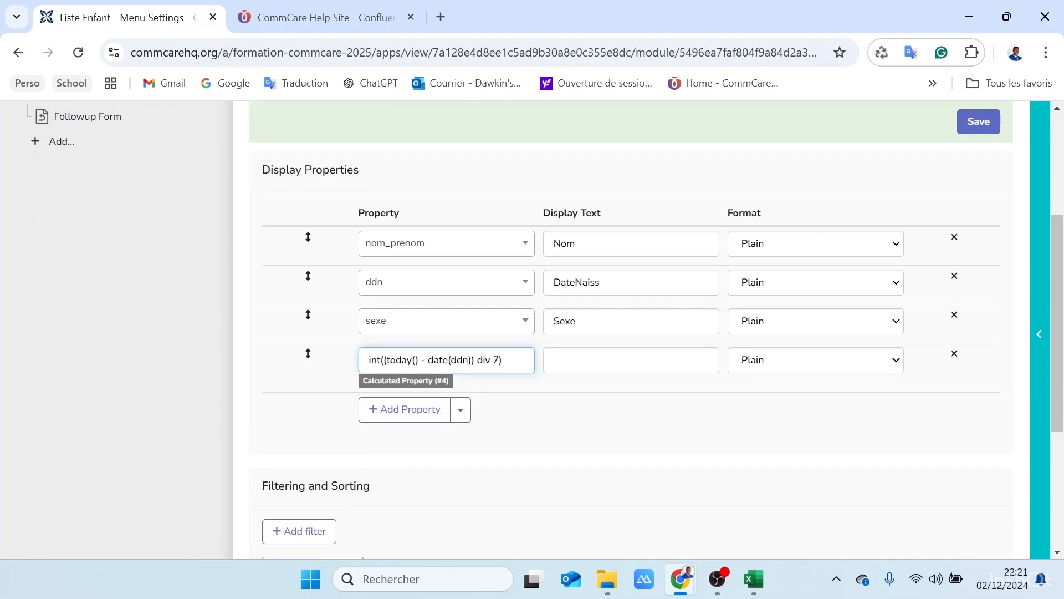
{"action": "left_click", "coordinate": [554, 360]}
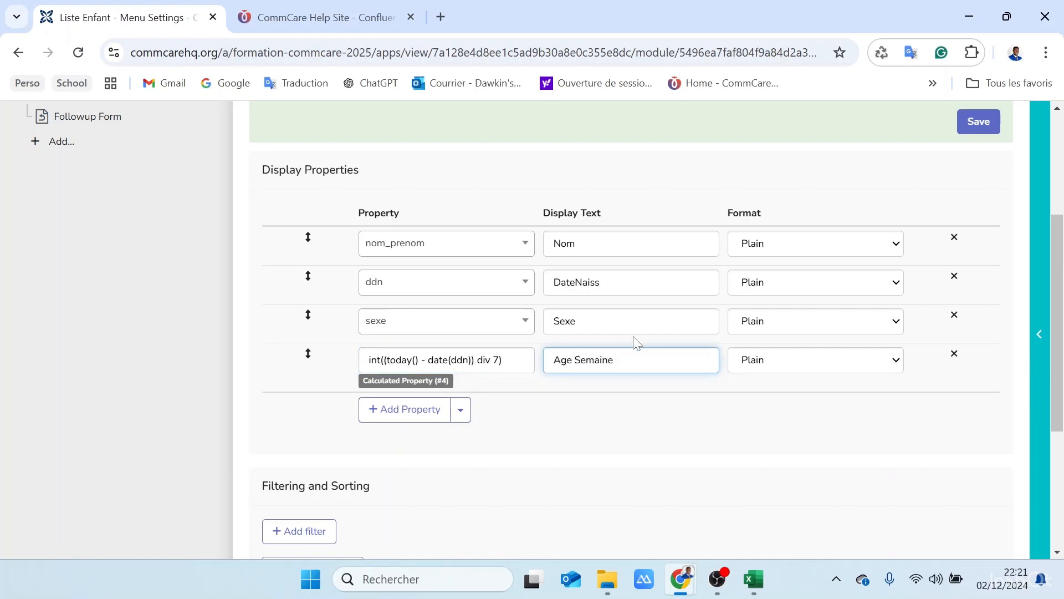
{"action": "left_click", "coordinate": [978, 122]}
Overwrite the Penta 1 (6 SEM) case list with Liste Enfant's display properties, case list filter and sort configuration.
{"action": "scroll", "coordinate": [665, 194], "scroll_direction": "up", "scroll_amount": 3}
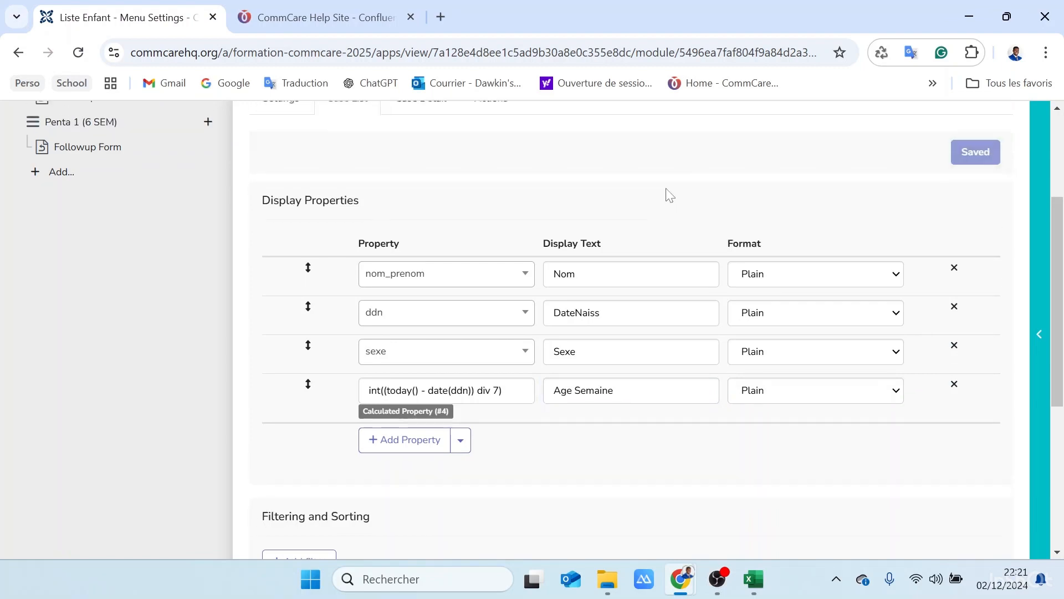
{"action": "left_click", "coordinate": [491, 219]}
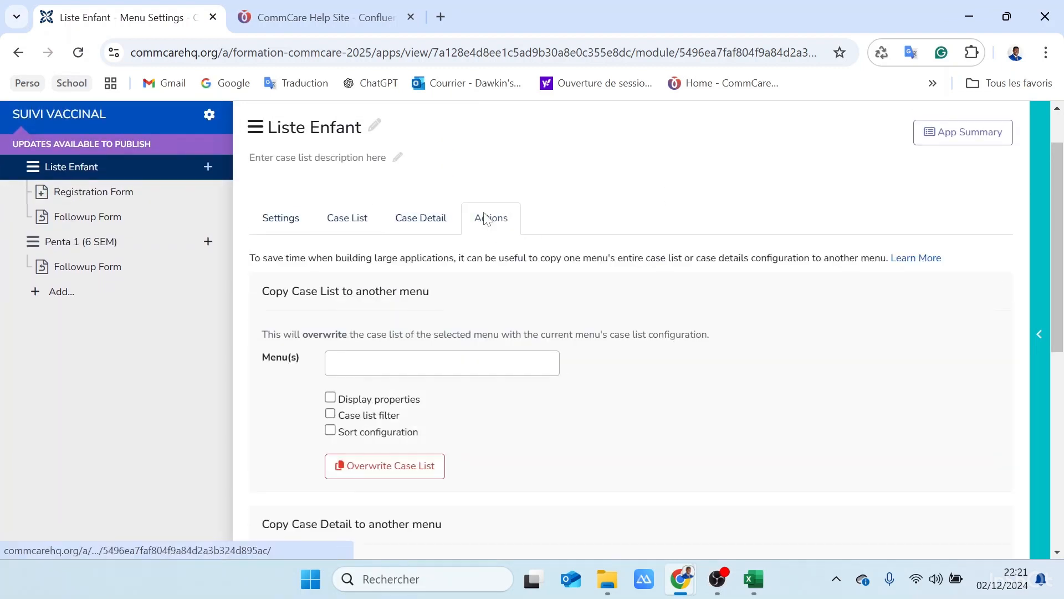
{"action": "left_click", "coordinate": [442, 363]}
{"action": "left_click", "coordinate": [378, 389]}
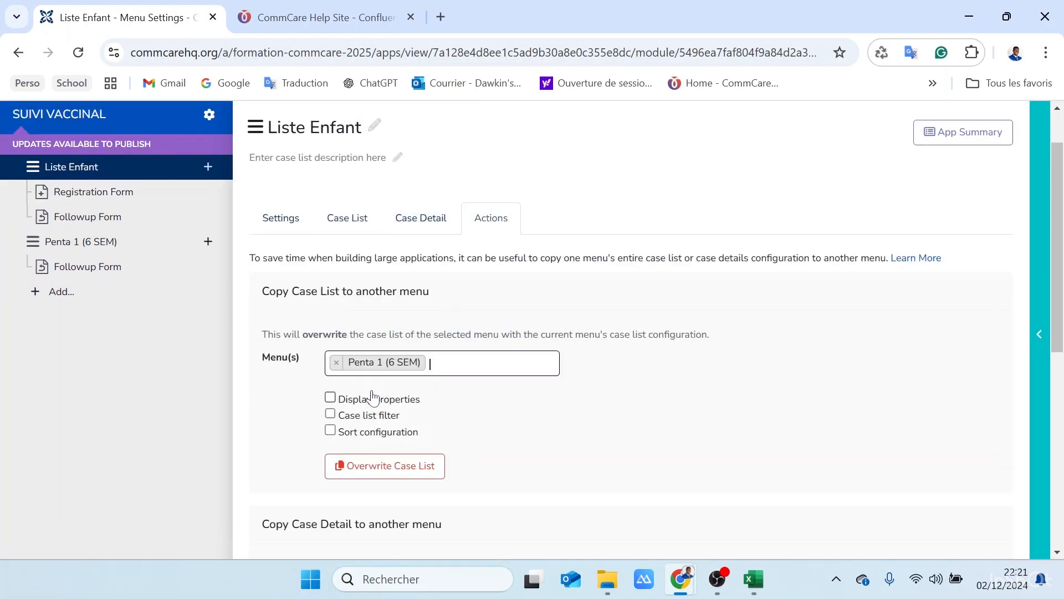
{"action": "left_click", "coordinate": [331, 398]}
{"action": "left_click", "coordinate": [331, 415]}
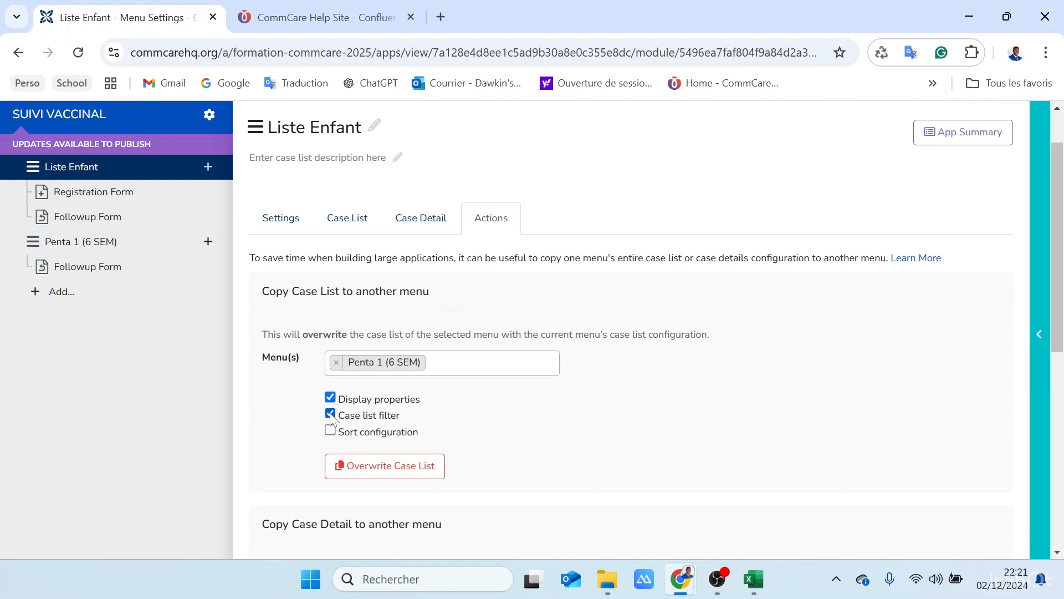
{"action": "left_click", "coordinate": [331, 431]}
{"action": "left_click", "coordinate": [379, 466]}
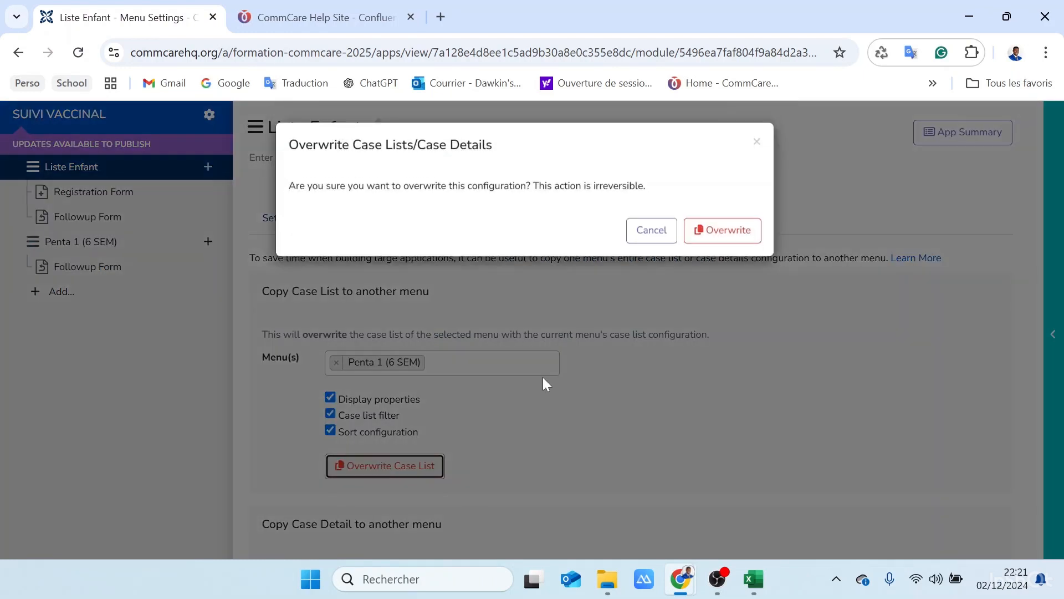
{"action": "left_click", "coordinate": [732, 243]}
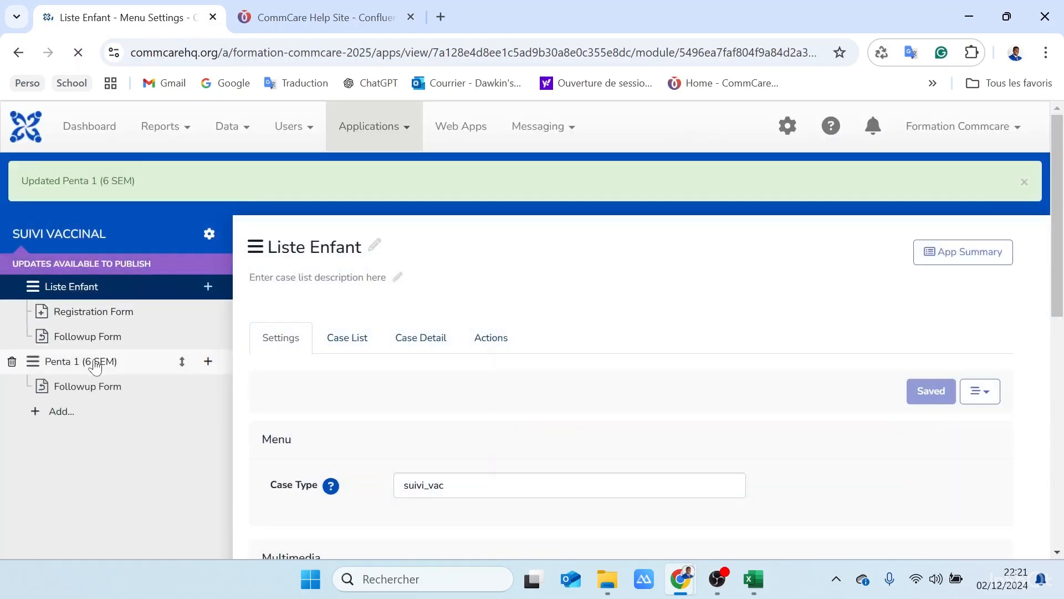
Check the copied Penta 1 (6 SEM) case list and add an empty filter to it.
{"action": "left_click", "coordinate": [95, 366]}
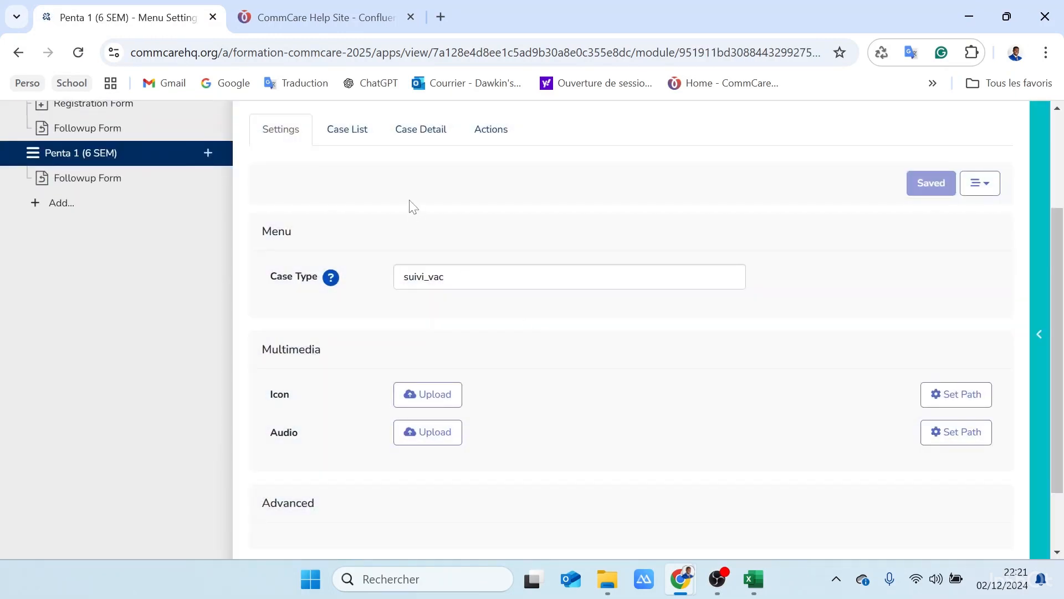
{"action": "left_click", "coordinate": [352, 143]}
{"action": "scroll", "coordinate": [589, 361], "scroll_direction": "down", "scroll_amount": 5}
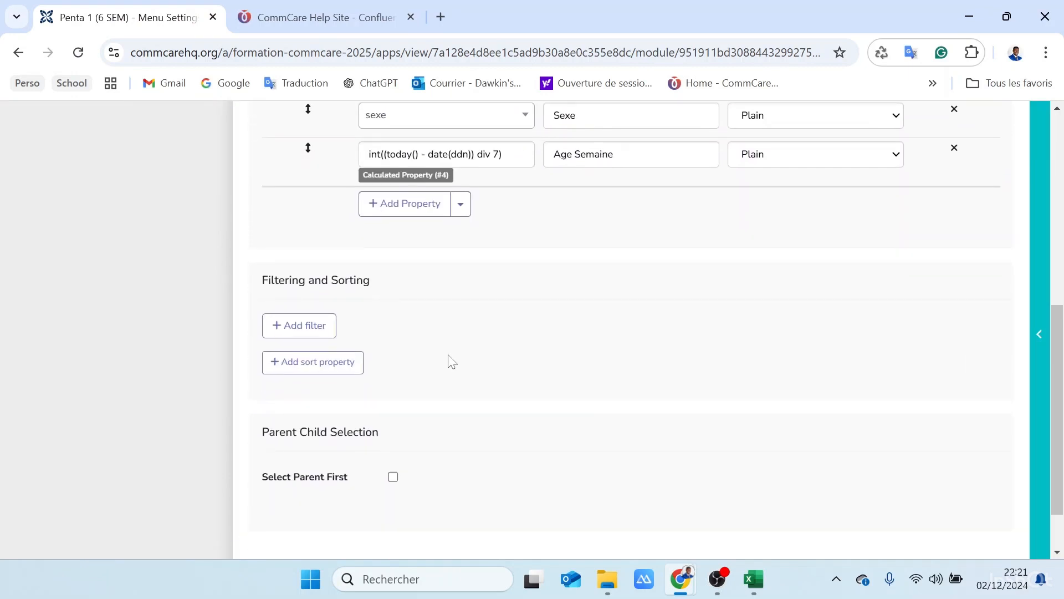
{"action": "scroll", "coordinate": [452, 362], "scroll_direction": "down", "scroll_amount": 1}
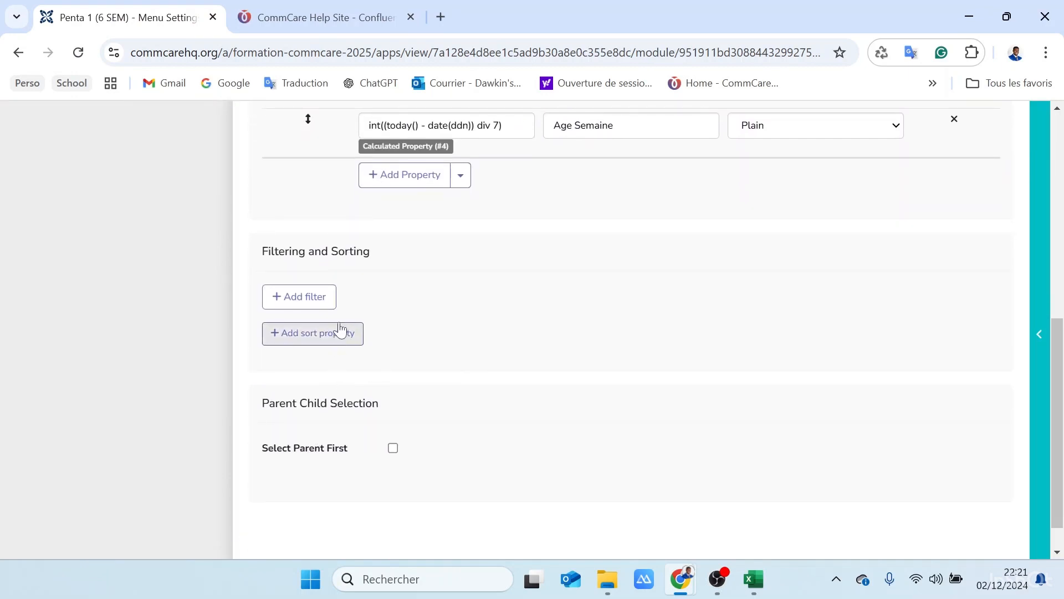
{"action": "left_click", "coordinate": [319, 296]}
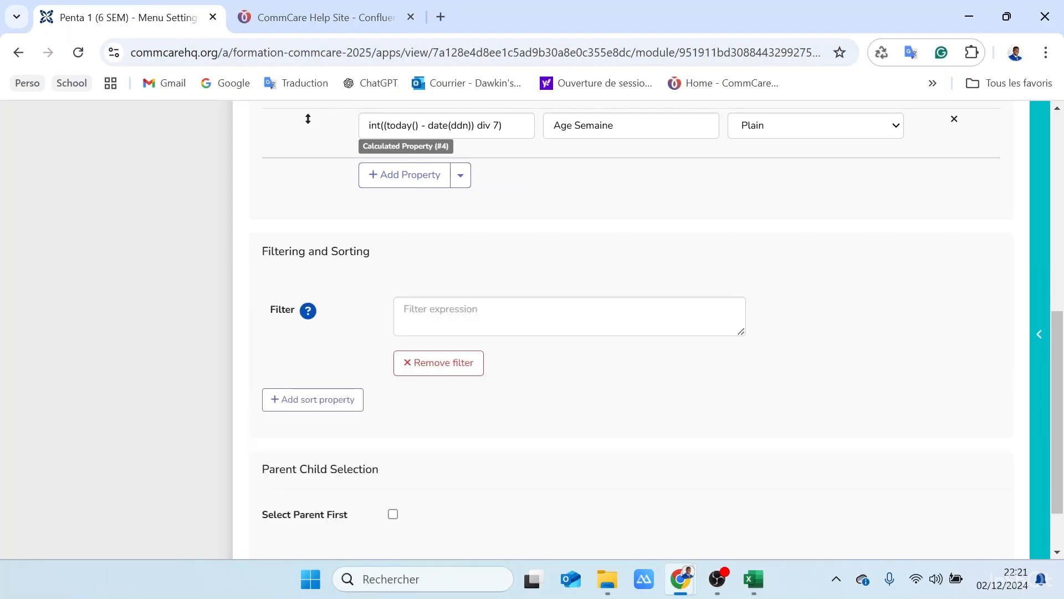
Copy the Age Semaine formula int((today() - date(ddn)) div 7) into the Penta 1 (6 SEM) filter expression.
{"action": "scroll", "coordinate": [504, 293], "scroll_direction": "up", "scroll_amount": 2}
{"action": "left_click_drag", "start_coordinate": [505, 226], "coordinate": [367, 226]}
{"action": "key", "text": "ctrl+c"}
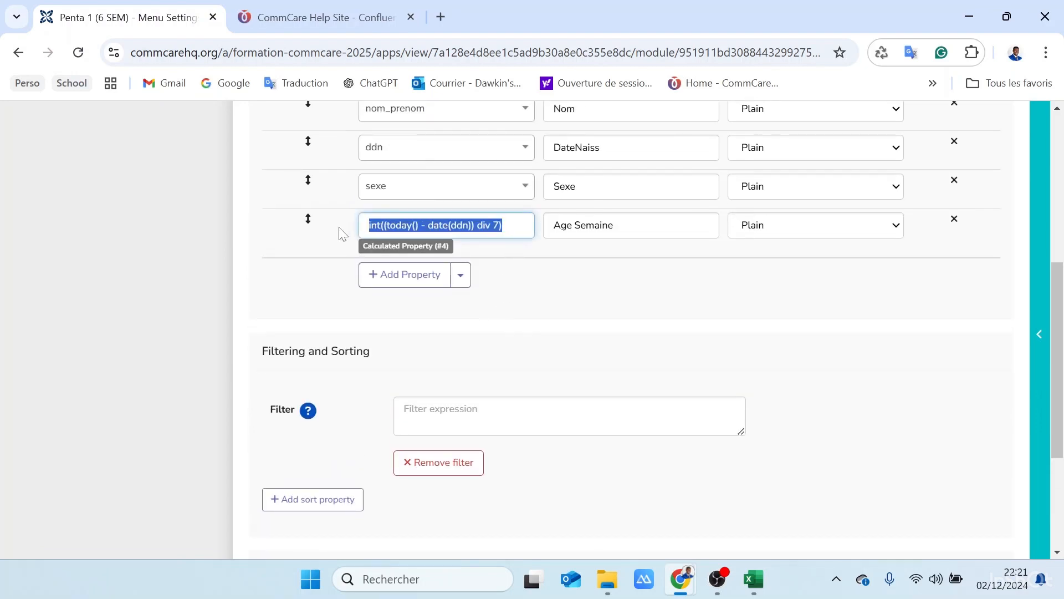
{"action": "left_click", "coordinate": [483, 410]}
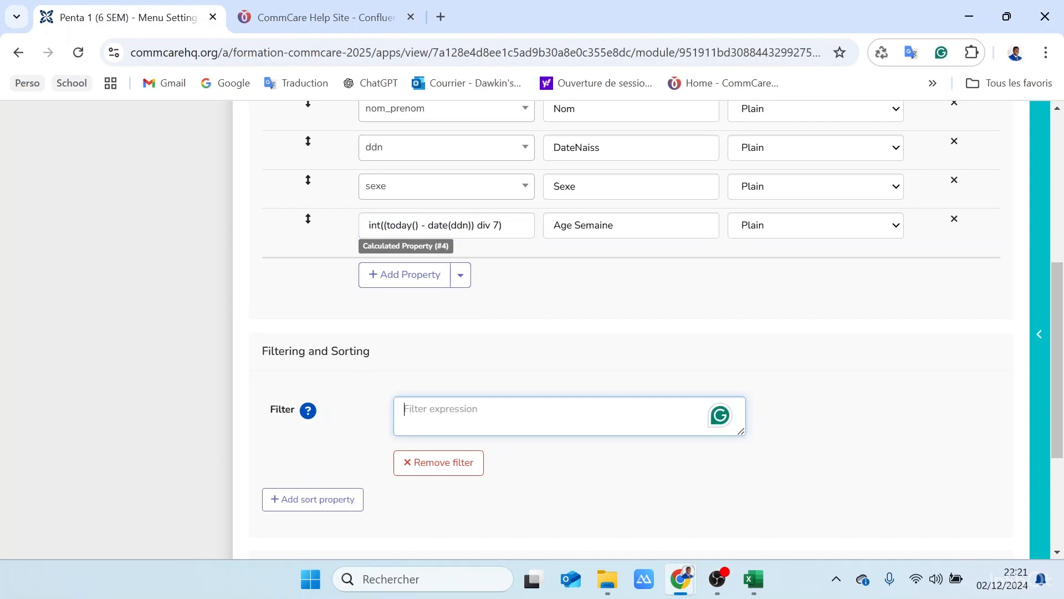
{"action": "key", "text": "ctrl+v"}
Complete the filter expression with "= 6" after the age-in-weeks formula and save the Penta 1 (6 SEM) case list.
{"action": "scroll", "coordinate": [564, 375], "scroll_direction": "up", "scroll_amount": 6}
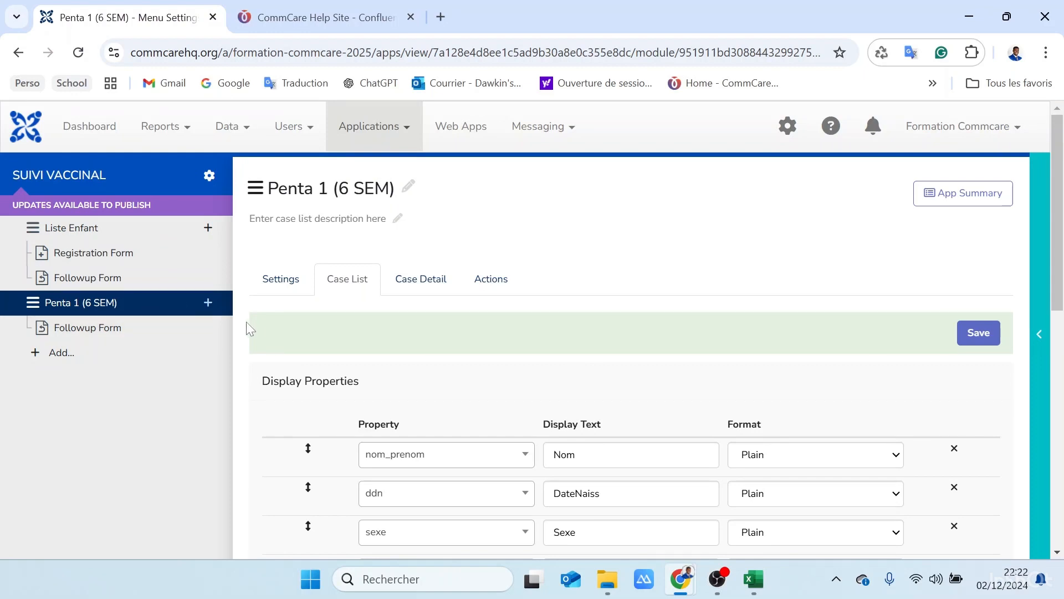
{"action": "scroll", "coordinate": [483, 392], "scroll_direction": "down", "scroll_amount": 1}
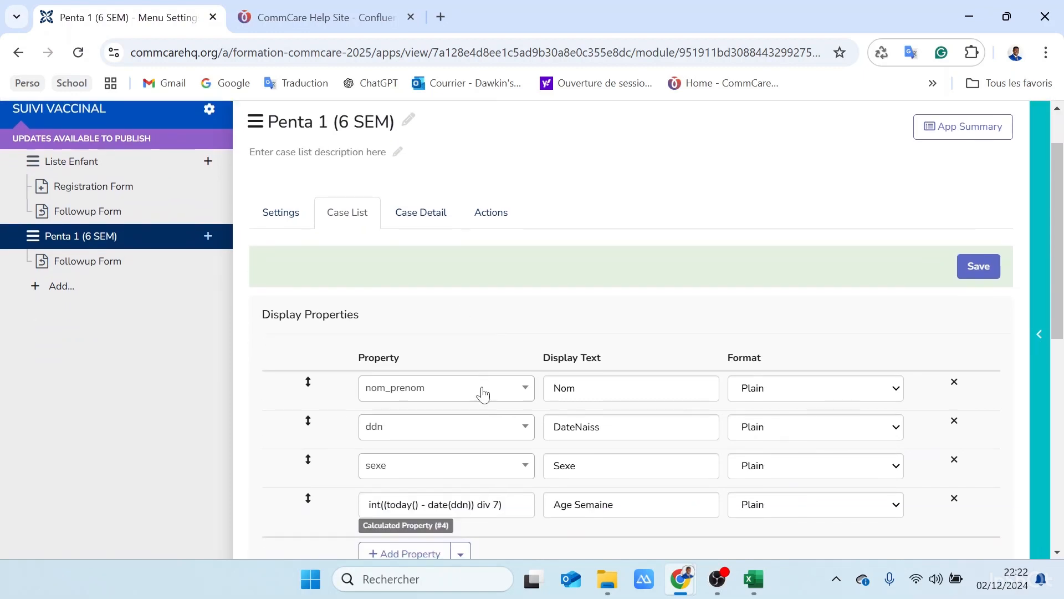
{"action": "scroll", "coordinate": [482, 392], "scroll_direction": "down", "scroll_amount": 2}
{"action": "left_click", "coordinate": [507, 395]}
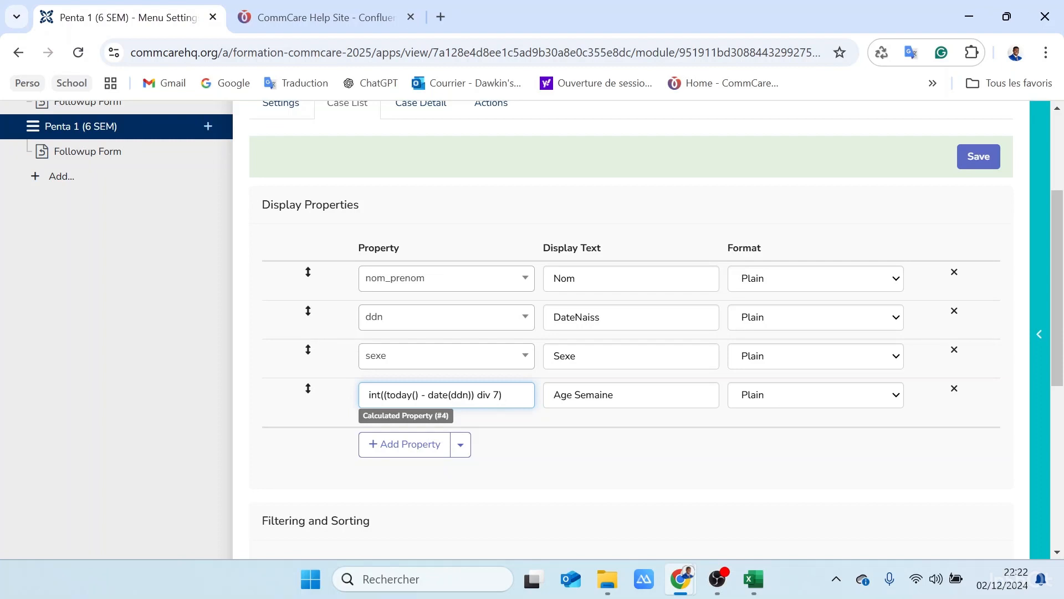
{"action": "scroll", "coordinate": [473, 410], "scroll_direction": "down", "scroll_amount": 2}
{"action": "left_click", "coordinate": [536, 432]}
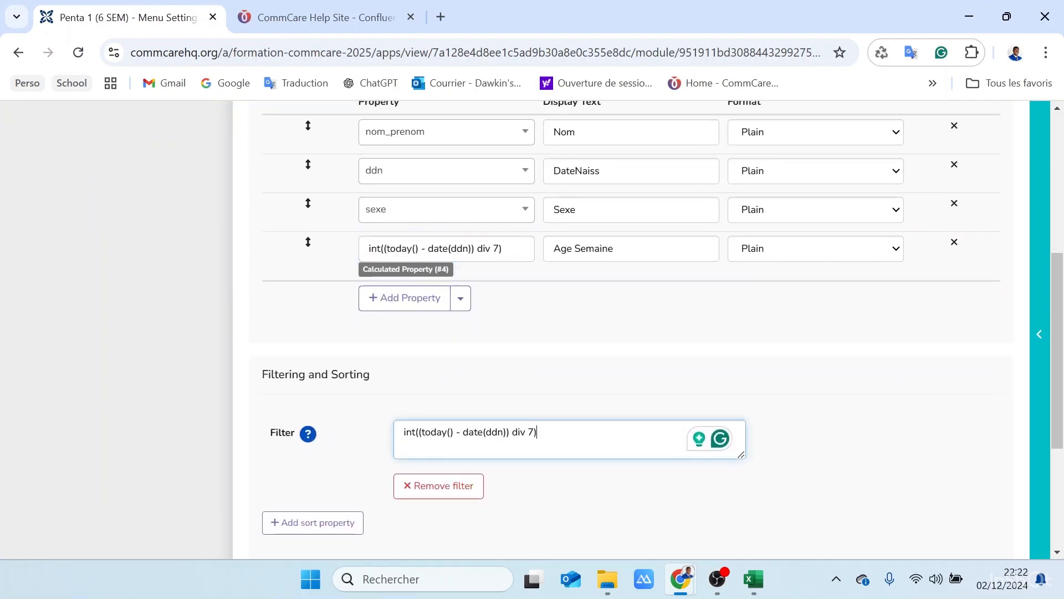
{"action": "type", "text": "= 6"}
{"action": "scroll", "coordinate": [876, 391], "scroll_direction": "up", "scroll_amount": 1}
{"action": "scroll", "coordinate": [876, 391], "scroll_direction": "down", "scroll_amount": 1}
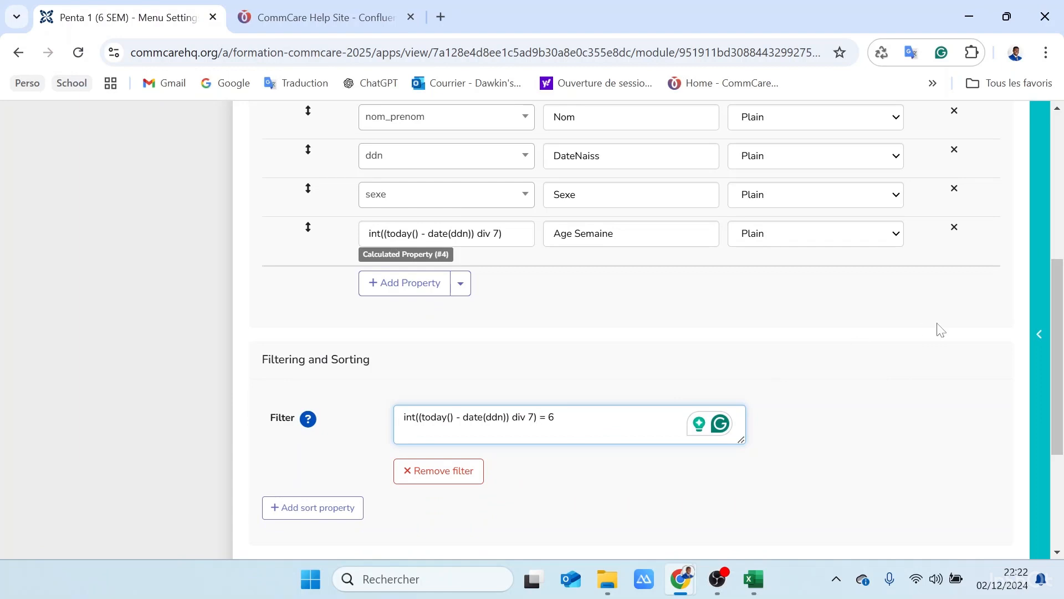
{"action": "scroll", "coordinate": [940, 330], "scroll_direction": "up", "scroll_amount": 6}
{"action": "left_click", "coordinate": [976, 333]}
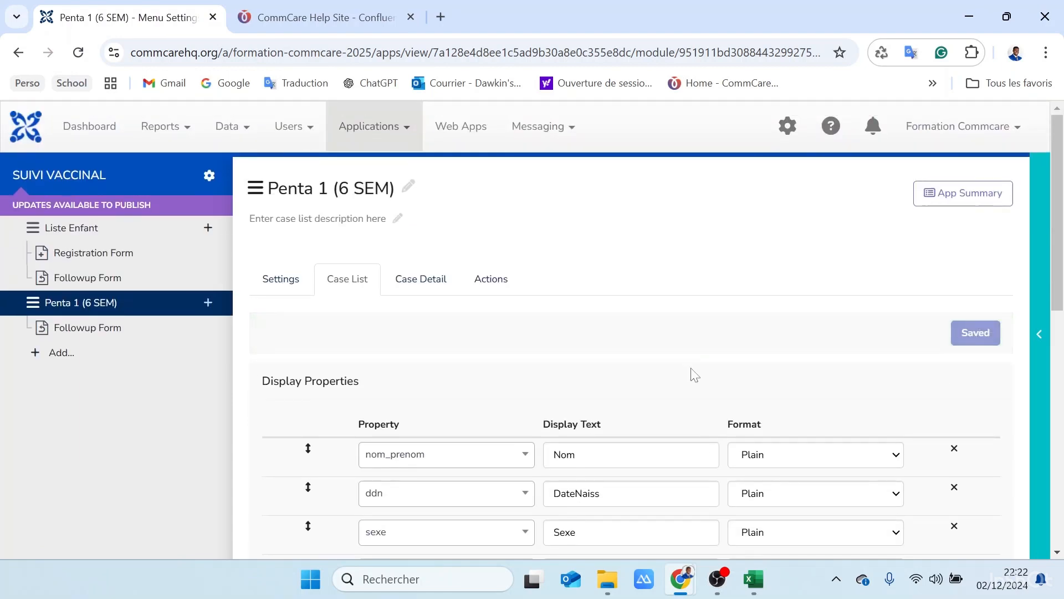
Review the display properties and filter expression of the saved Penta 1 (6 SEM) case list.
{"action": "scroll", "coordinate": [695, 375], "scroll_direction": "down", "scroll_amount": 3}
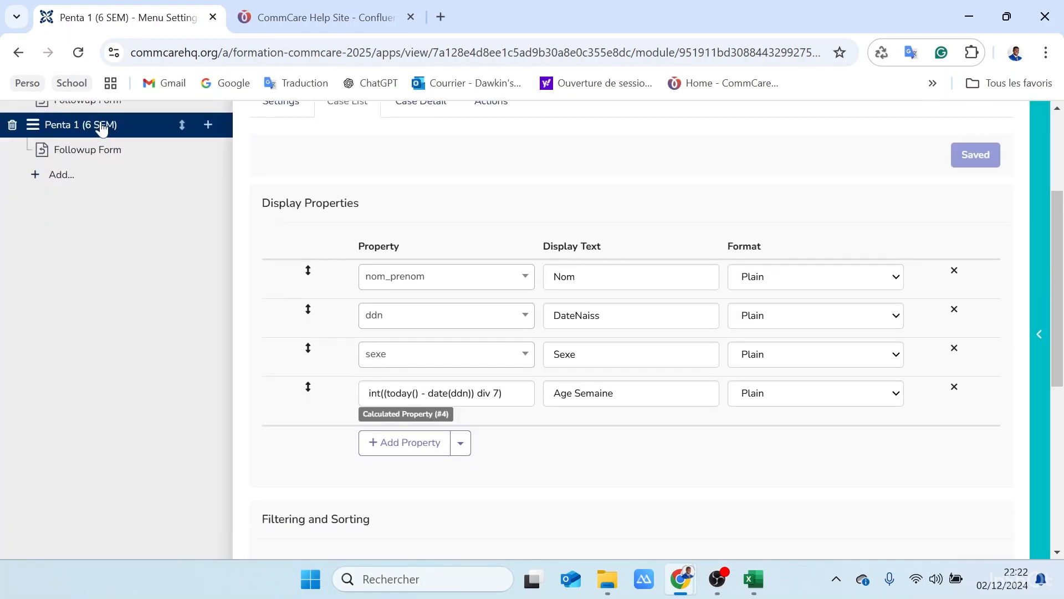
{"action": "scroll", "coordinate": [463, 497], "scroll_direction": "down", "scroll_amount": 4}
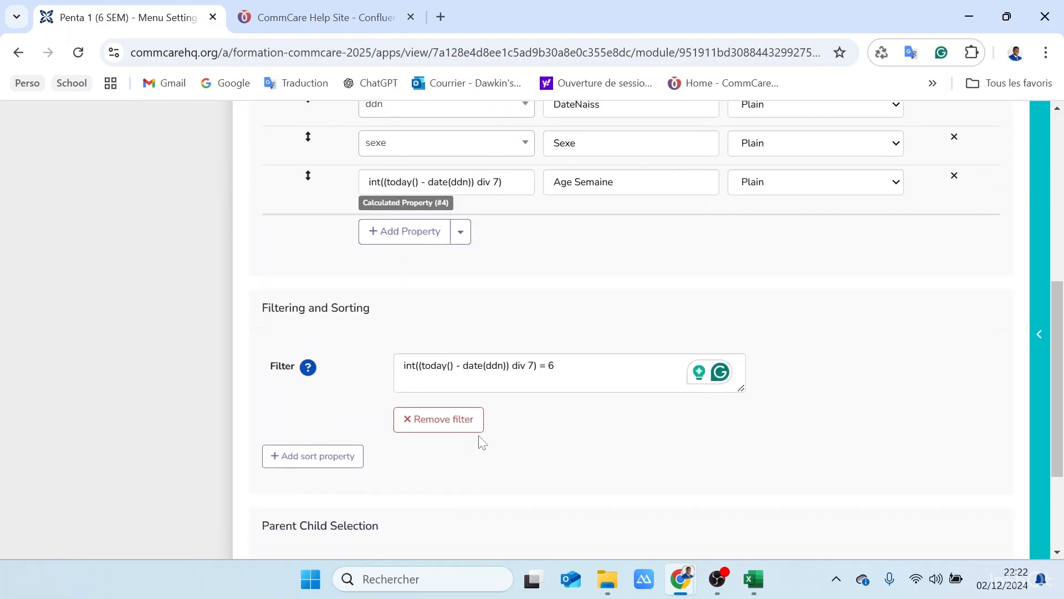
{"action": "left_click", "coordinate": [540, 365]}
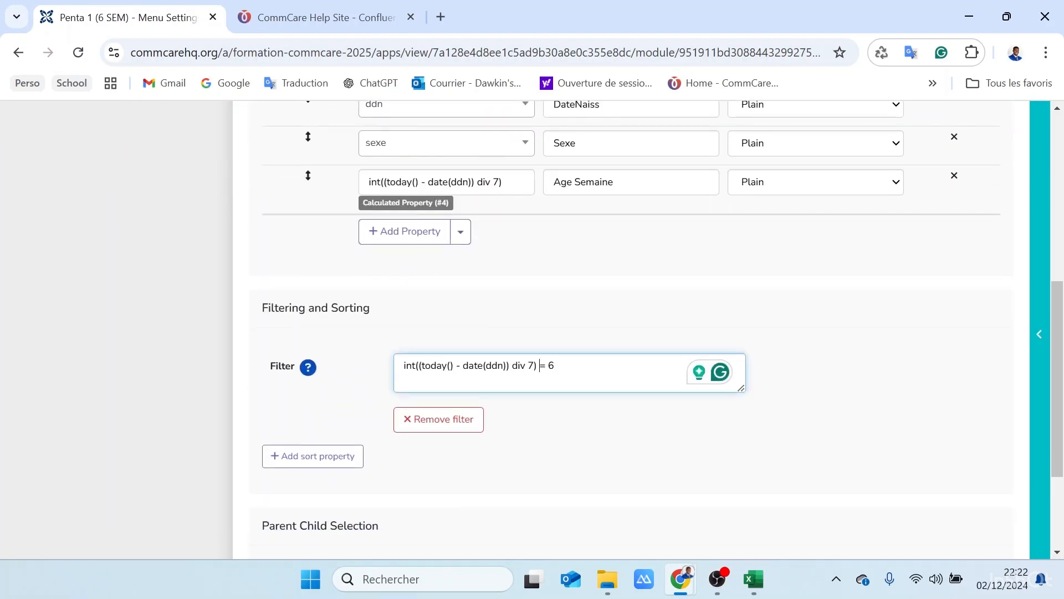
{"action": "left_click", "coordinate": [627, 326]}
{"action": "scroll", "coordinate": [627, 326], "scroll_direction": "up", "scroll_amount": 7}
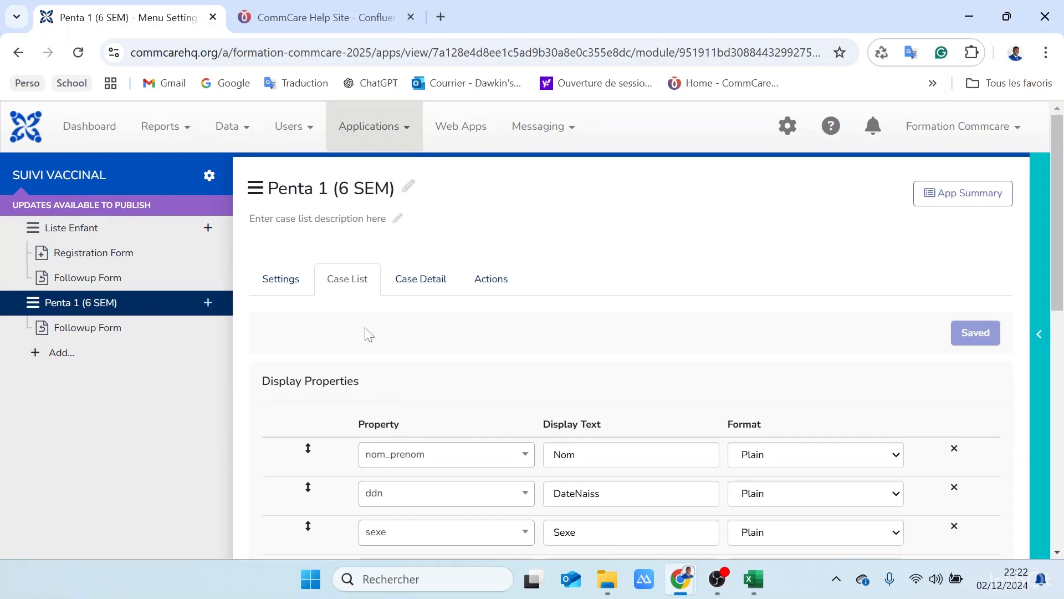
{"action": "scroll", "coordinate": [450, 334], "scroll_direction": "down", "scroll_amount": 8}
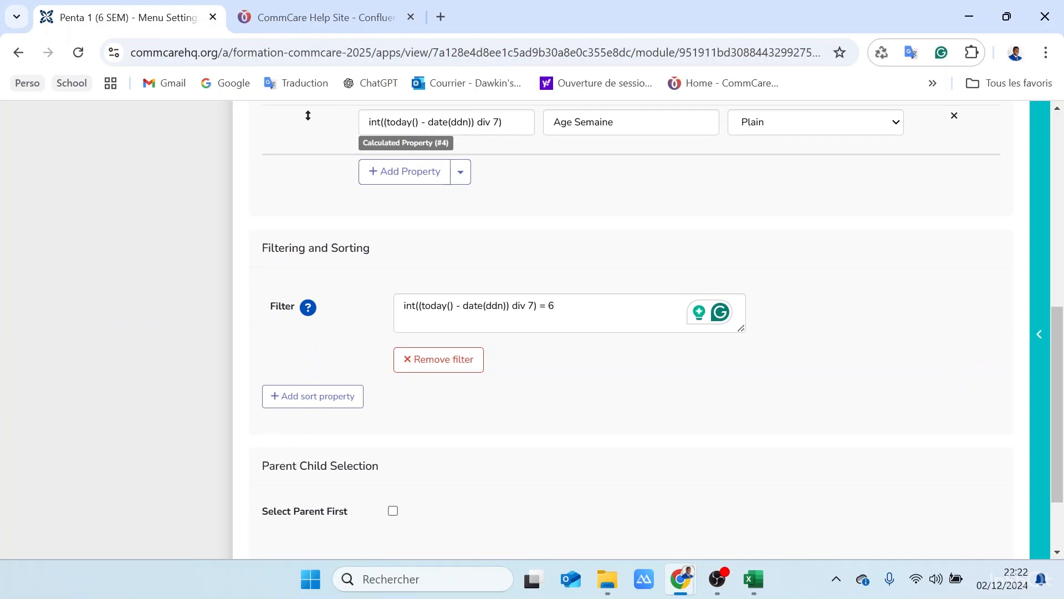
Refresh the app preview and examine the filtered Penta 1 (6 SEM) case list in it.
{"action": "scroll", "coordinate": [566, 325], "scroll_direction": "up", "scroll_amount": 8}
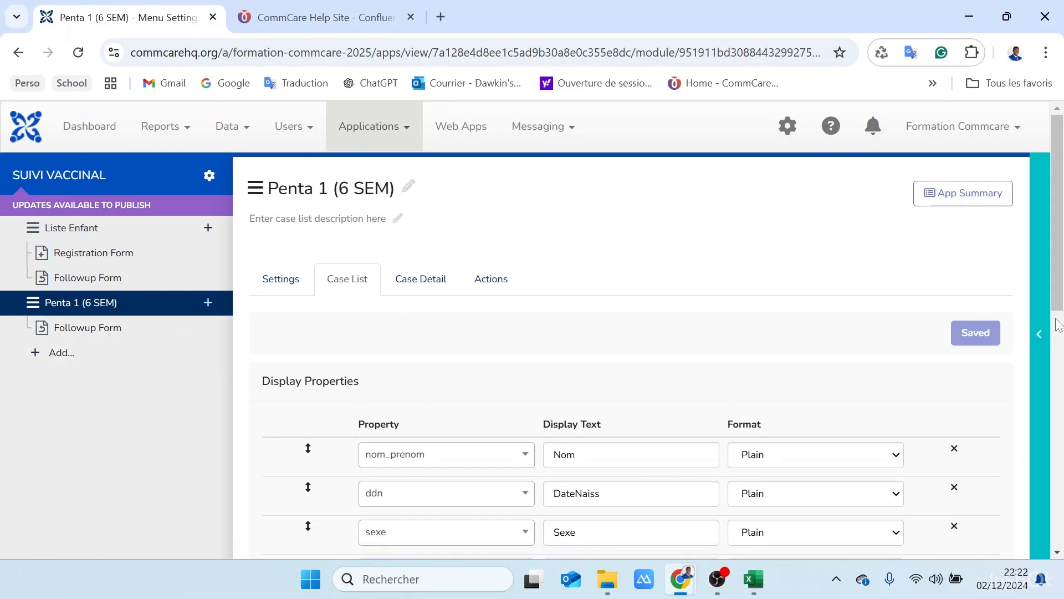
{"action": "left_click", "coordinate": [1041, 327]}
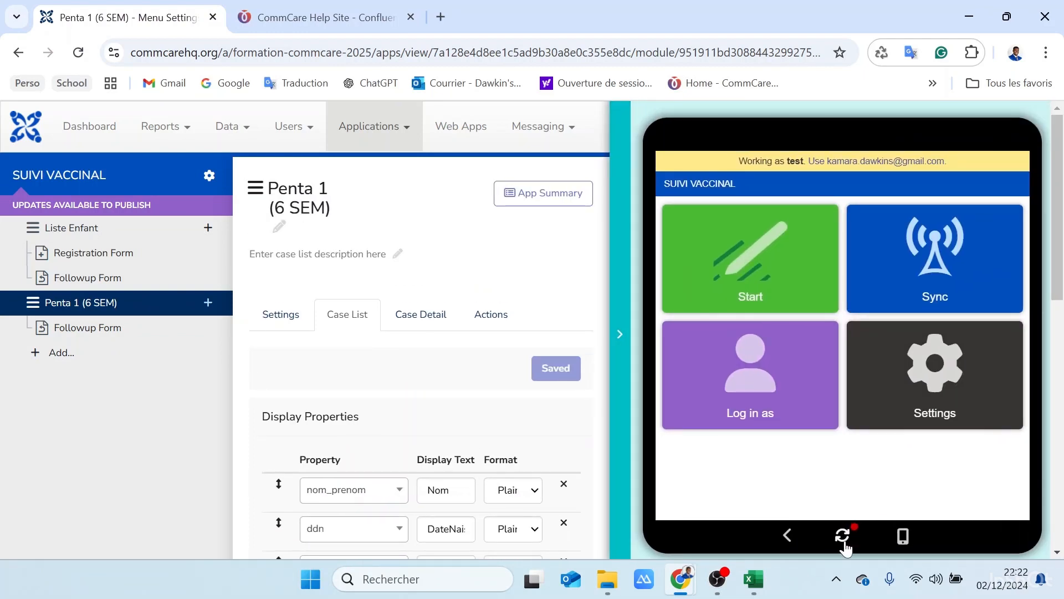
{"action": "left_click", "coordinate": [841, 535]}
{"action": "left_click", "coordinate": [768, 249]}
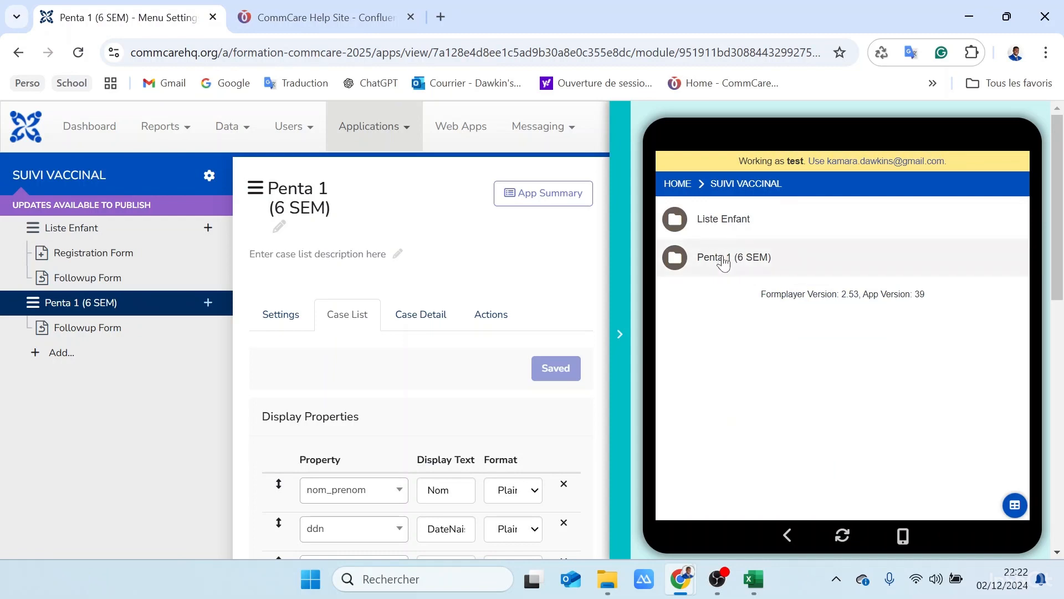
{"action": "left_click", "coordinate": [751, 263]}
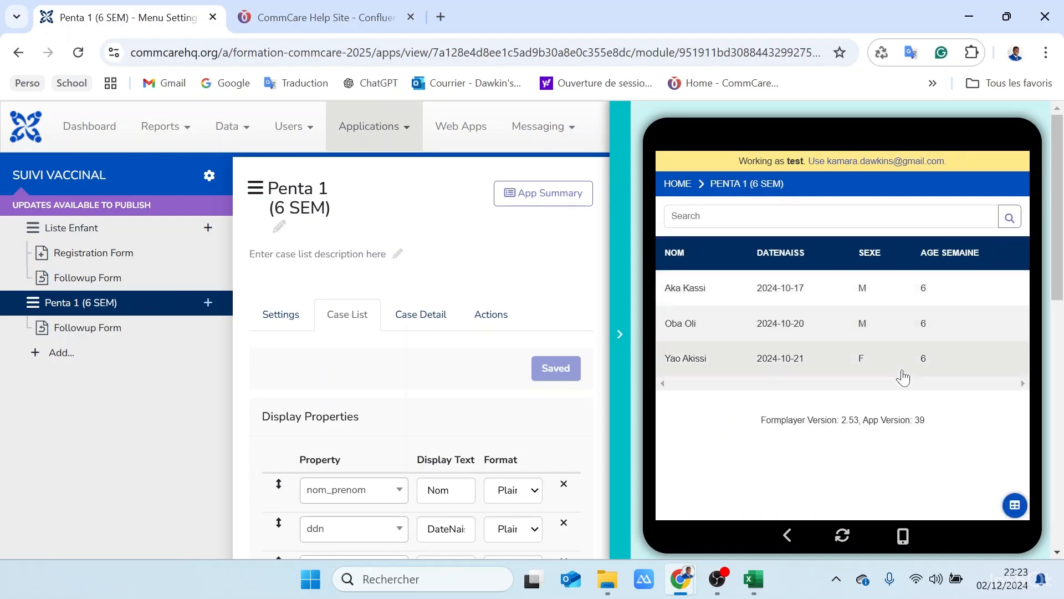
Compare with the ages in weeks in the preview's Liste Enfant Followup Form list, and close the preview.
{"action": "left_click", "coordinate": [788, 537]}
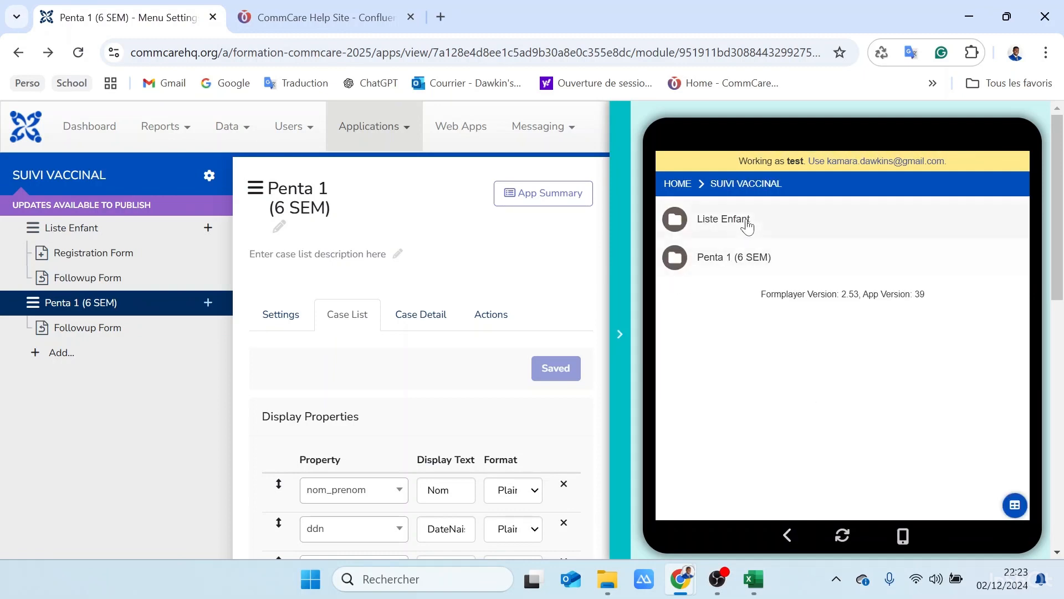
{"action": "left_click", "coordinate": [748, 222]}
{"action": "left_click", "coordinate": [771, 263]}
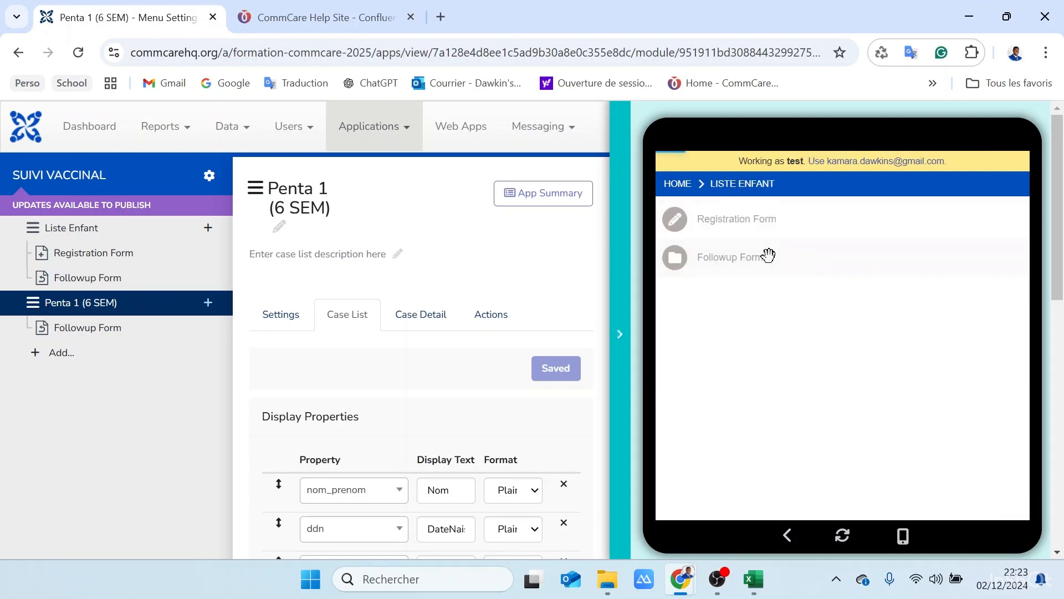
{"action": "scroll", "coordinate": [956, 390], "scroll_direction": "down", "scroll_amount": 2}
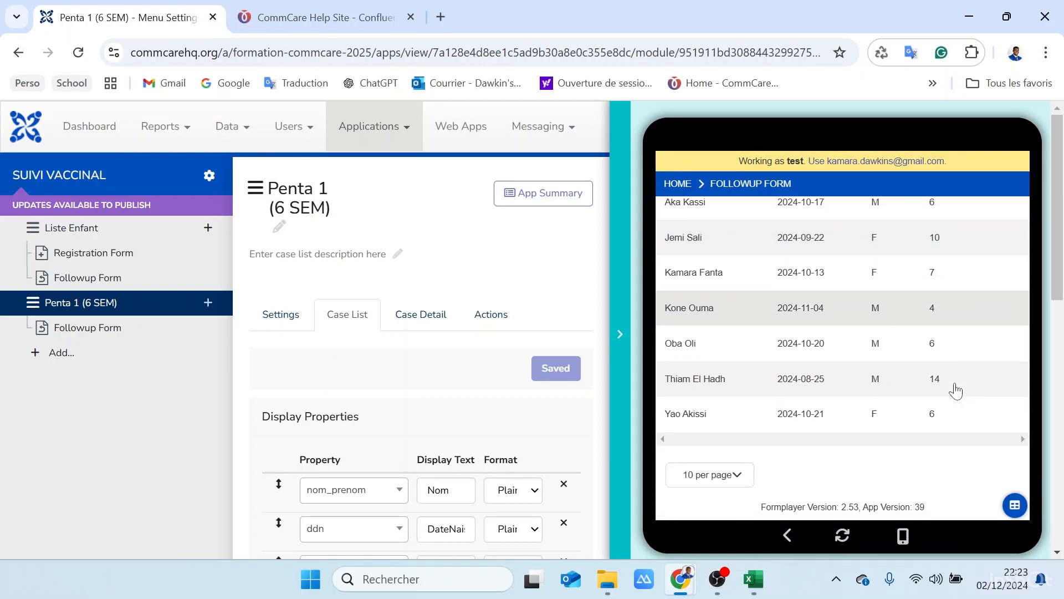
{"action": "left_click", "coordinate": [621, 335]}
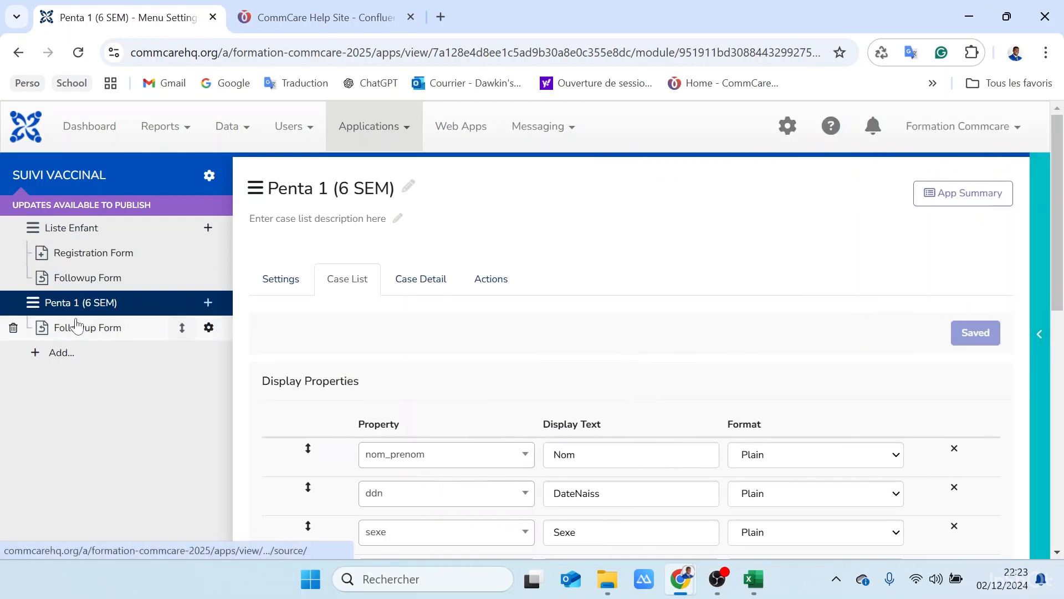
Add a new case list below Penta 1 (6 SEM) and delete its Registration Form.
{"action": "left_click", "coordinate": [53, 358]}
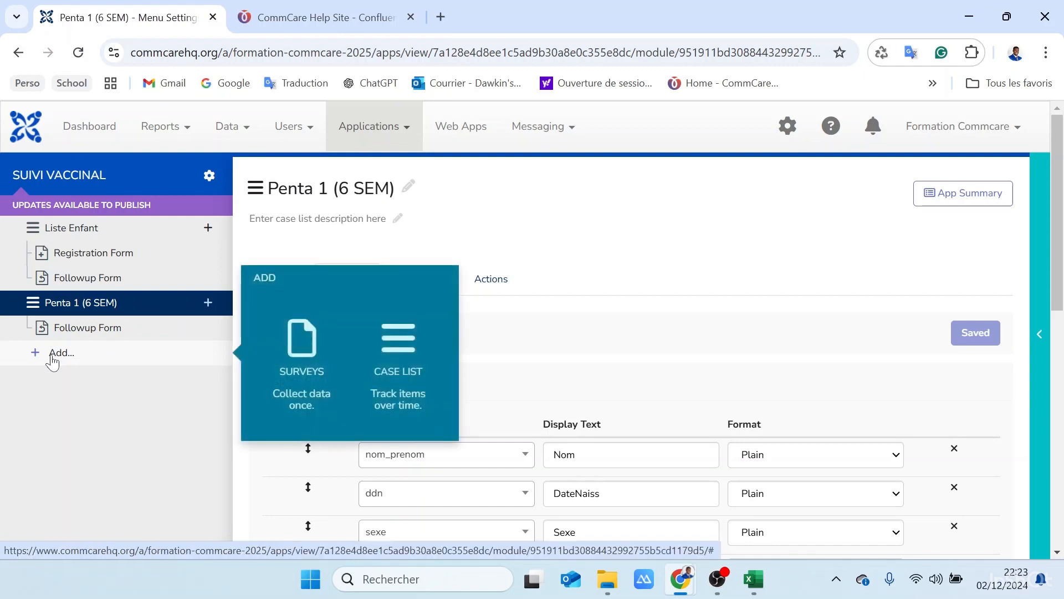
{"action": "left_click", "coordinate": [408, 355]}
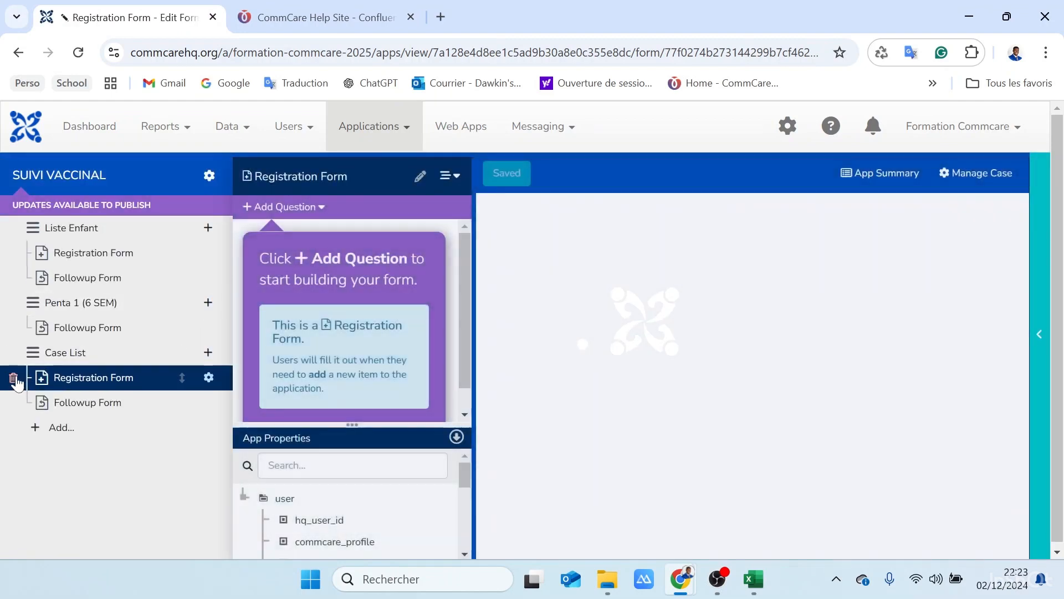
{"action": "left_click", "coordinate": [13, 378]}
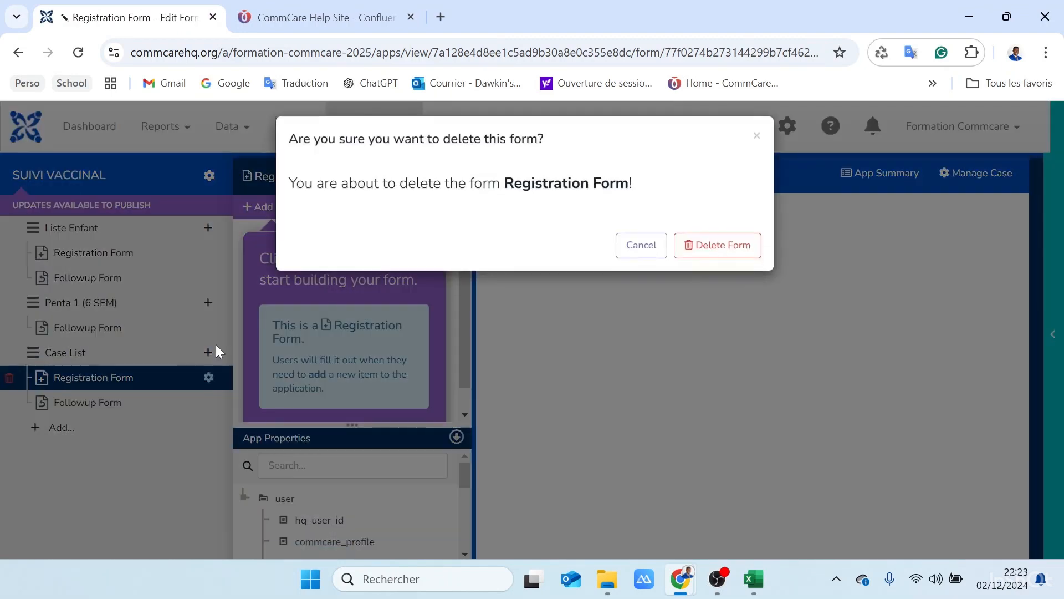
{"action": "left_click", "coordinate": [710, 245]}
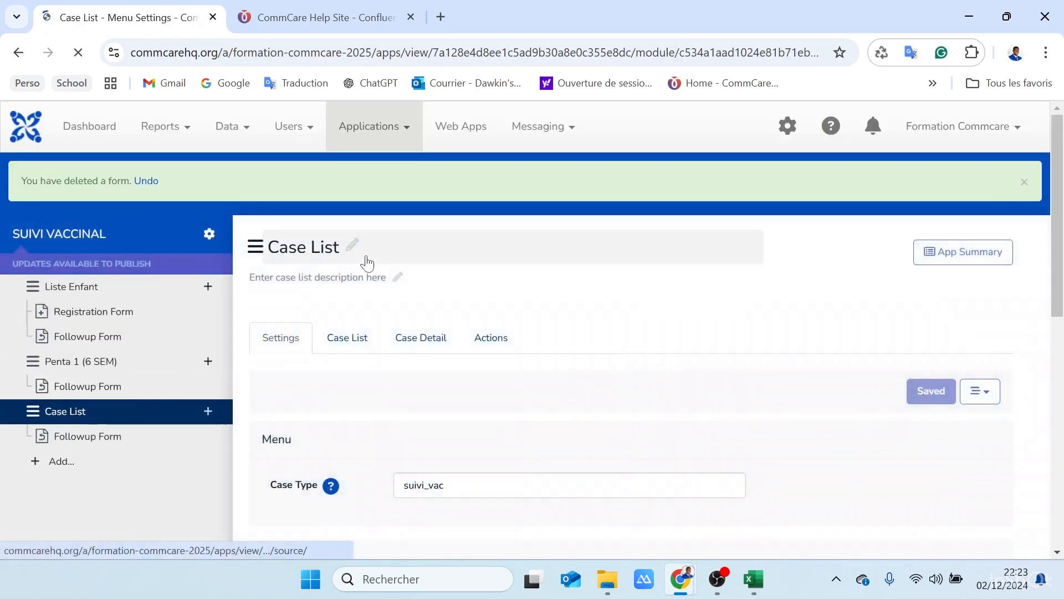
Rename the new case list as Penta 2 (10 SEM).
{"action": "left_click", "coordinate": [345, 244]}
{"action": "left_click_drag", "start_coordinate": [301, 250], "coordinate": [238, 258]}
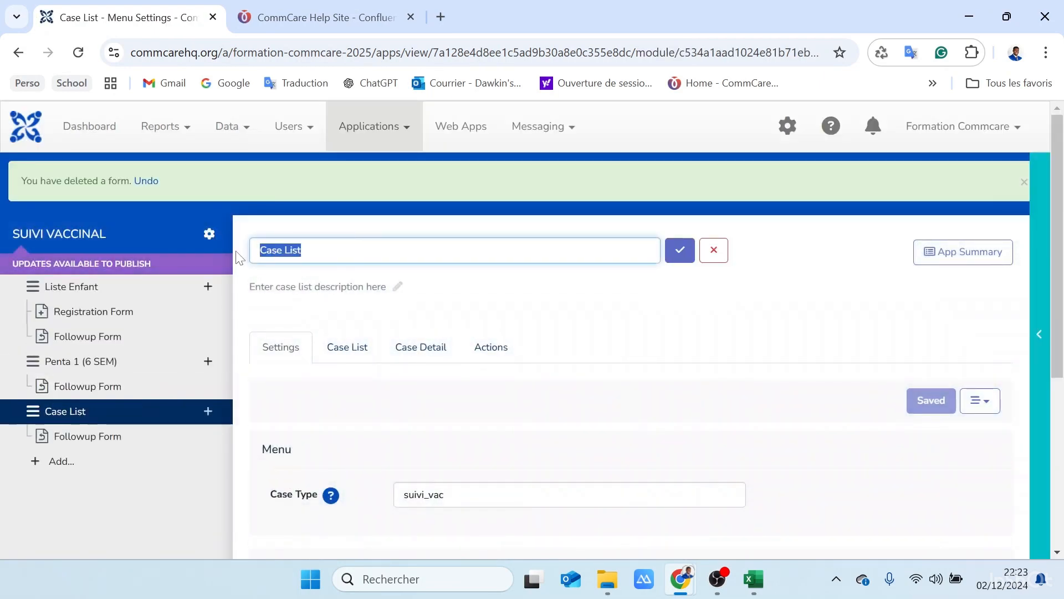
{"action": "type", "text": "Penta 2 (10 SEM"}
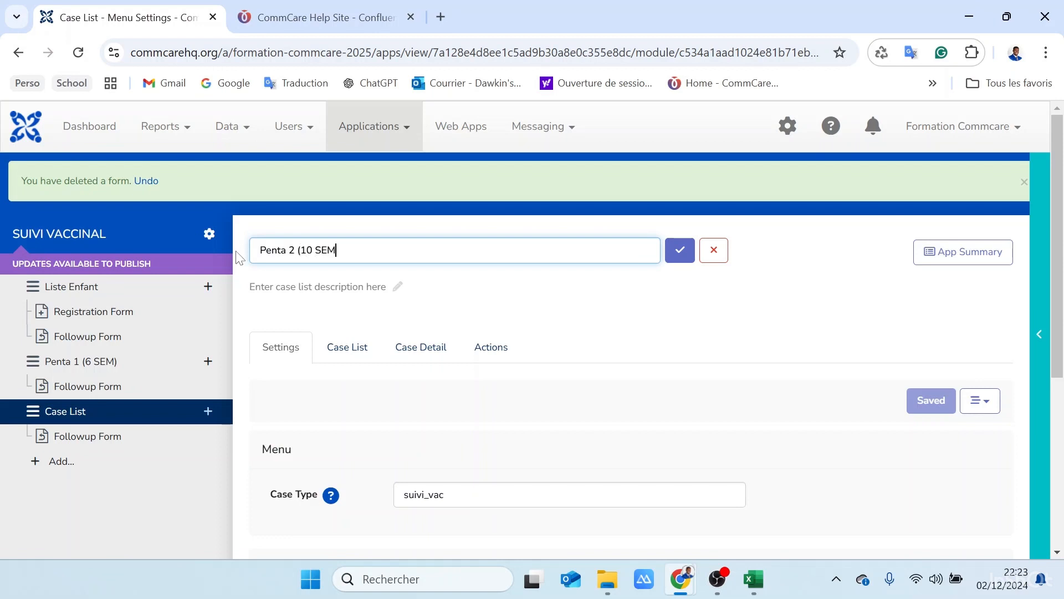
{"action": "left_click", "coordinate": [680, 250]}
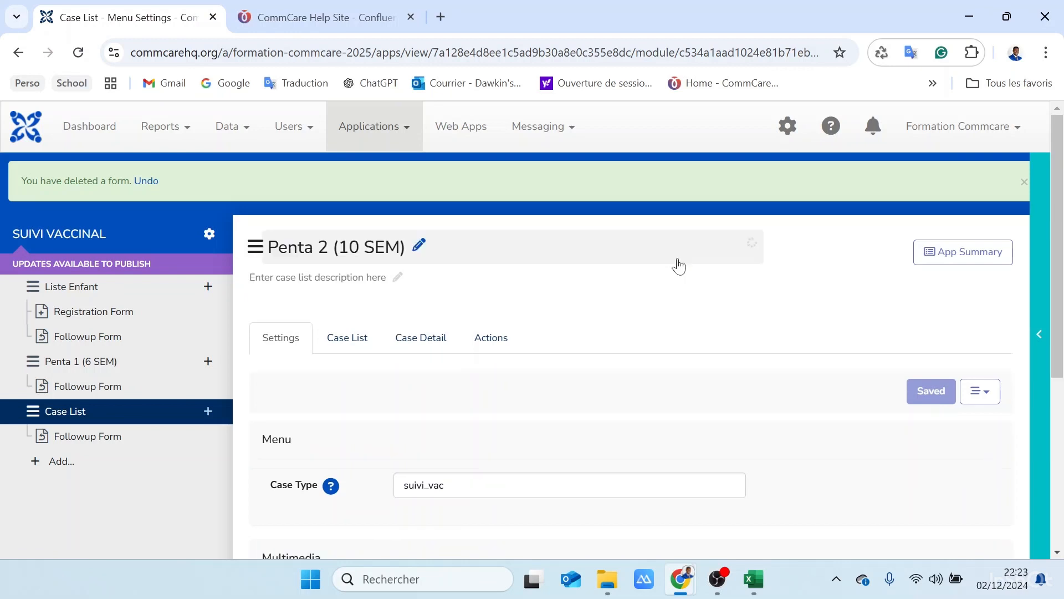
{"action": "scroll", "coordinate": [376, 372], "scroll_direction": "down", "scroll_amount": 3}
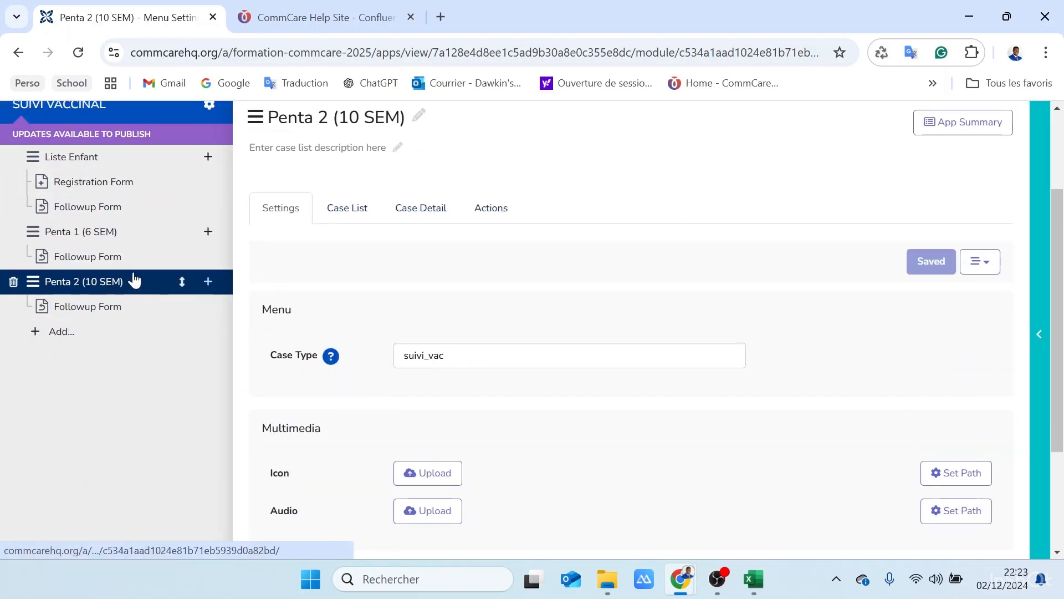
{"action": "scroll", "coordinate": [133, 277], "scroll_direction": "up", "scroll_amount": 3}
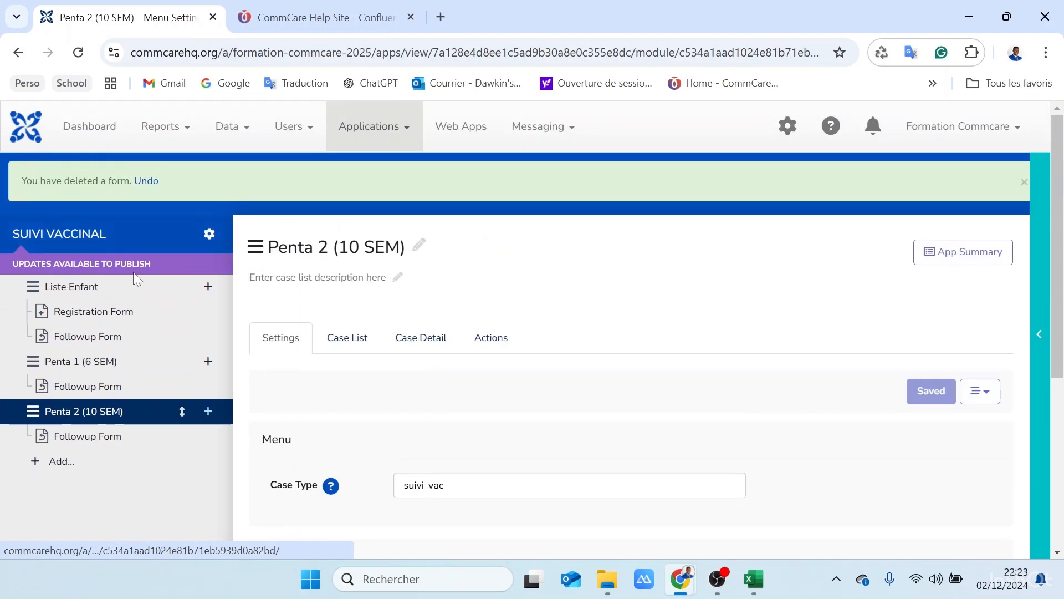
Add another case list below Penta 2 (10 SEM) and delete its Registration Form.
{"action": "left_click", "coordinate": [78, 459]}
{"action": "right_click", "coordinate": [404, 445]}
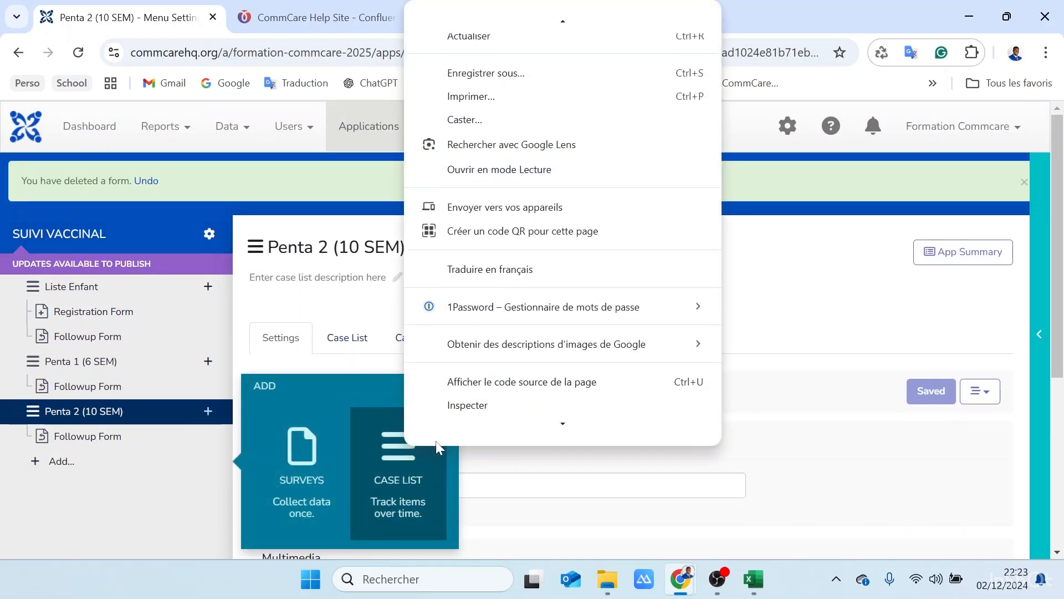
{"action": "left_click", "coordinate": [410, 475]}
{"action": "left_click", "coordinate": [411, 474]}
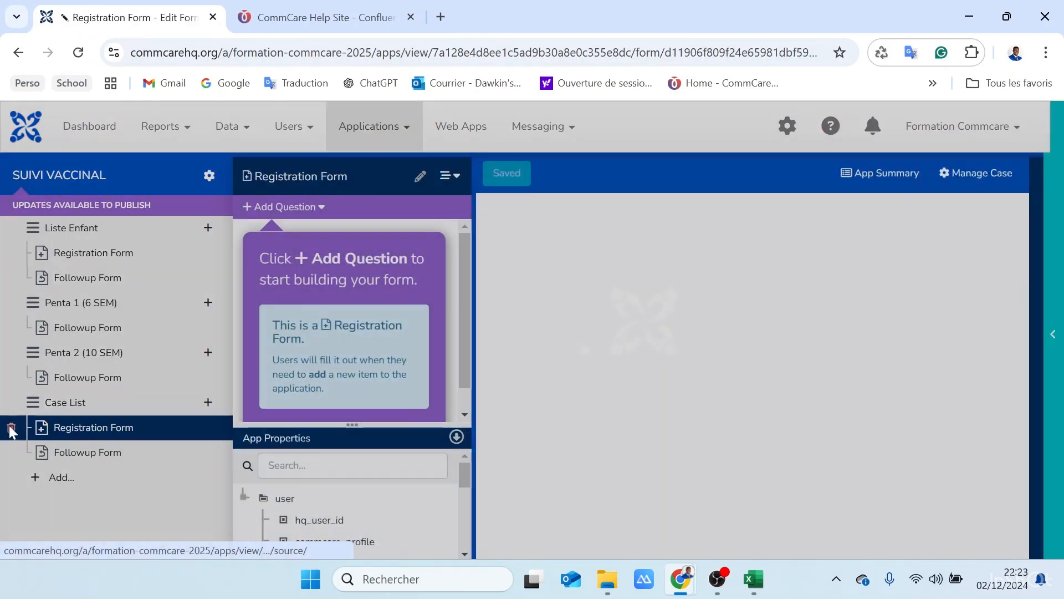
{"action": "left_click", "coordinate": [12, 427]}
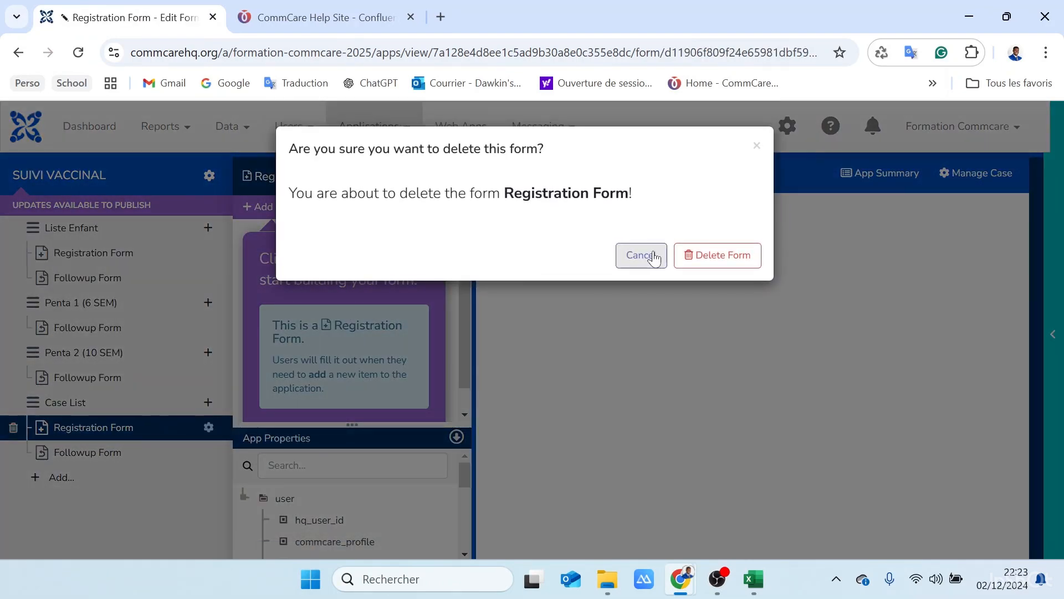
{"action": "left_click", "coordinate": [713, 256]}
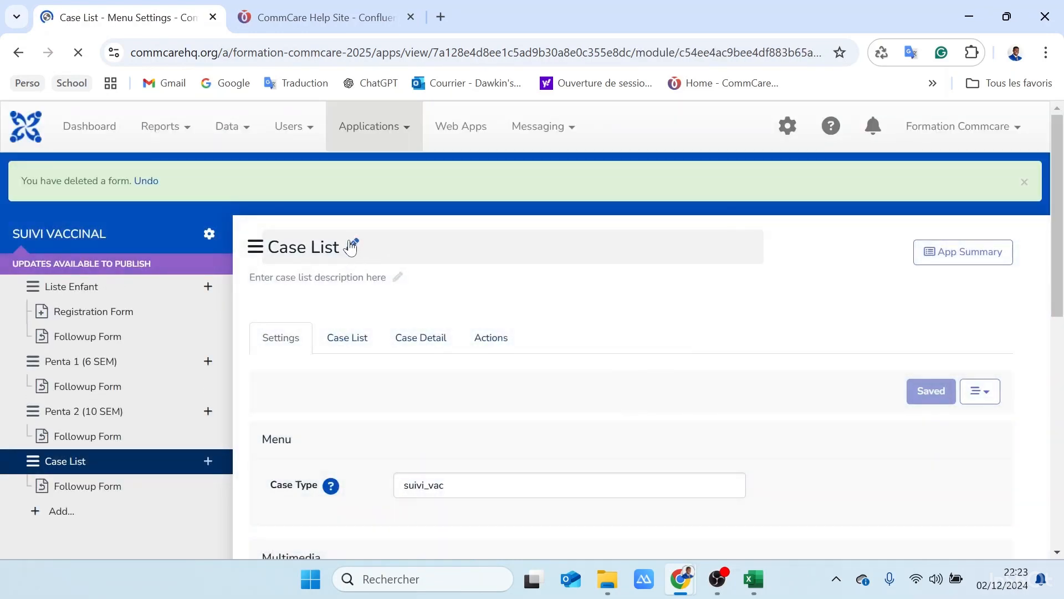
Rename the newest case list as Penta 3 (14 SEM).
{"action": "left_click", "coordinate": [351, 247]}
{"action": "key", "text": "ctrl+a"}
{"action": "type", "text": "P"}
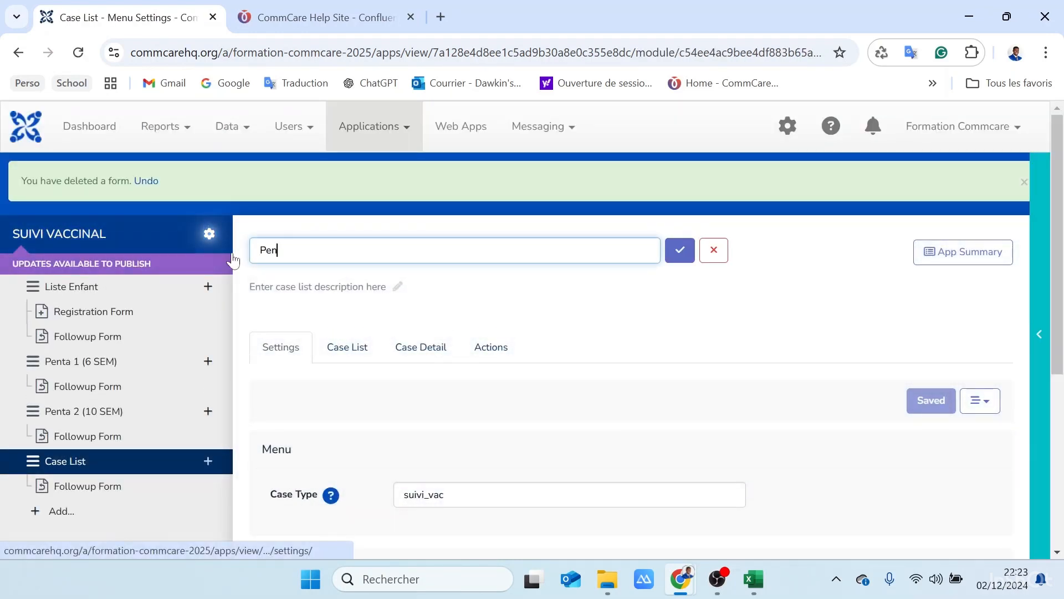
{"action": "type", "text": "enta 3 (14 SEM"}
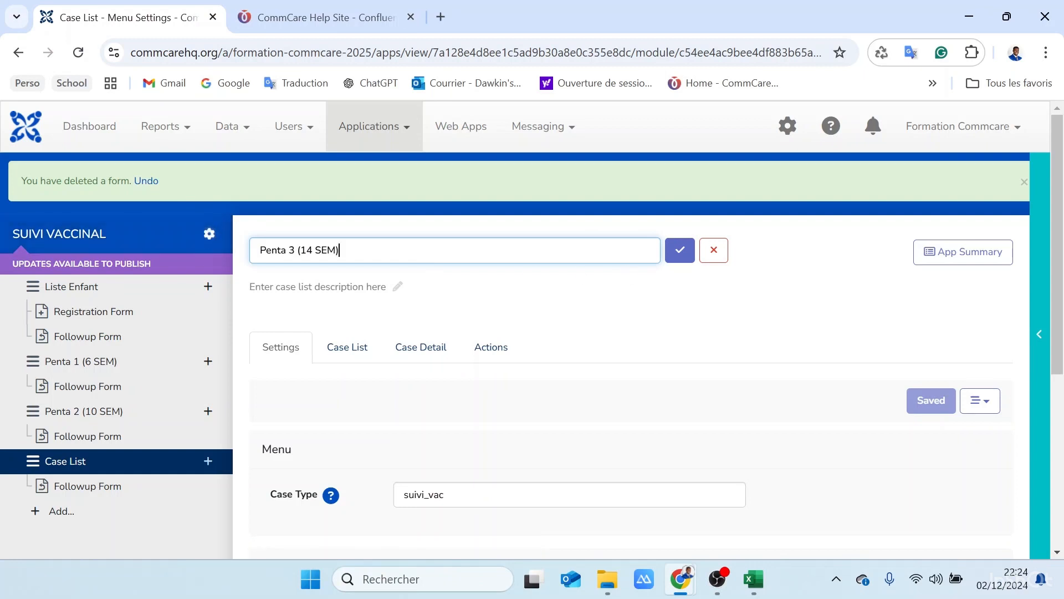
{"action": "left_click", "coordinate": [681, 252]}
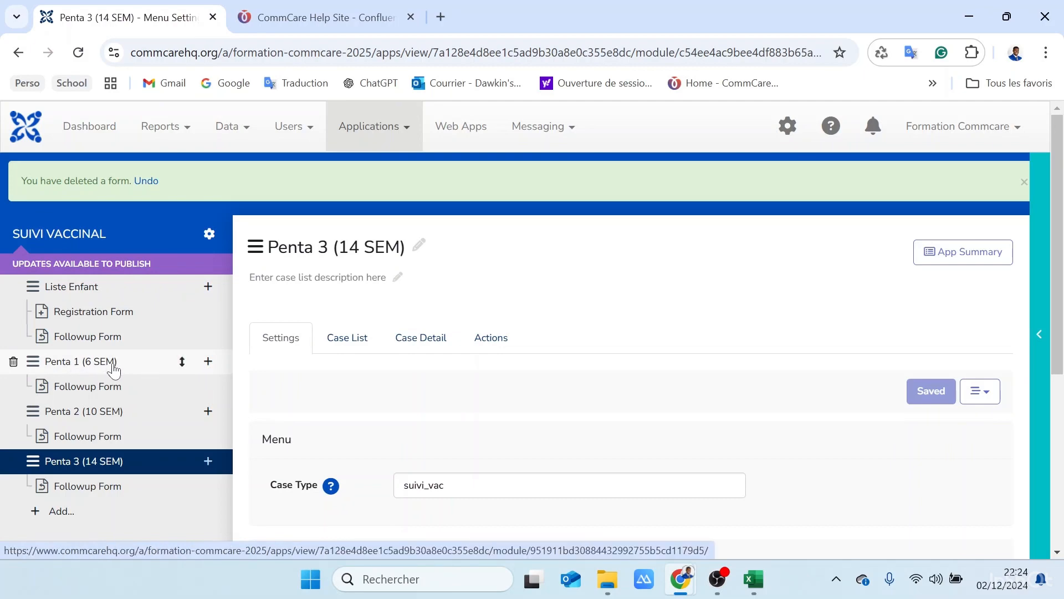
Overwrite the Penta 2 (10 SEM) and Penta 3 (14 SEM) case lists with Penta 1 (6 SEM)'s display properties, case list filter and sort configuration.
{"action": "left_click", "coordinate": [113, 365]}
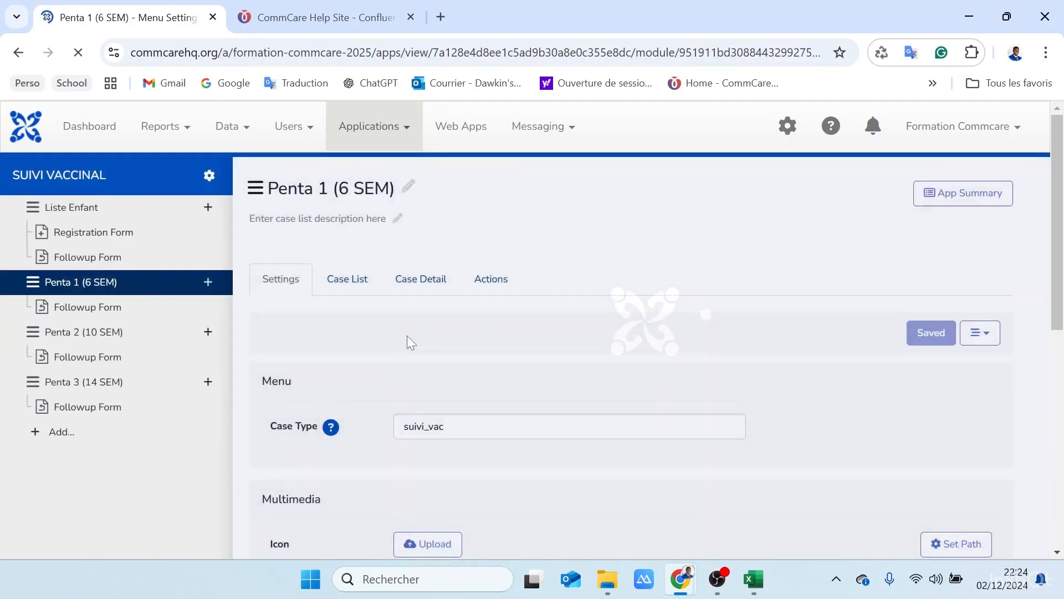
{"action": "left_click", "coordinate": [503, 285]}
{"action": "scroll", "coordinate": [511, 318], "scroll_direction": "down", "scroll_amount": 3}
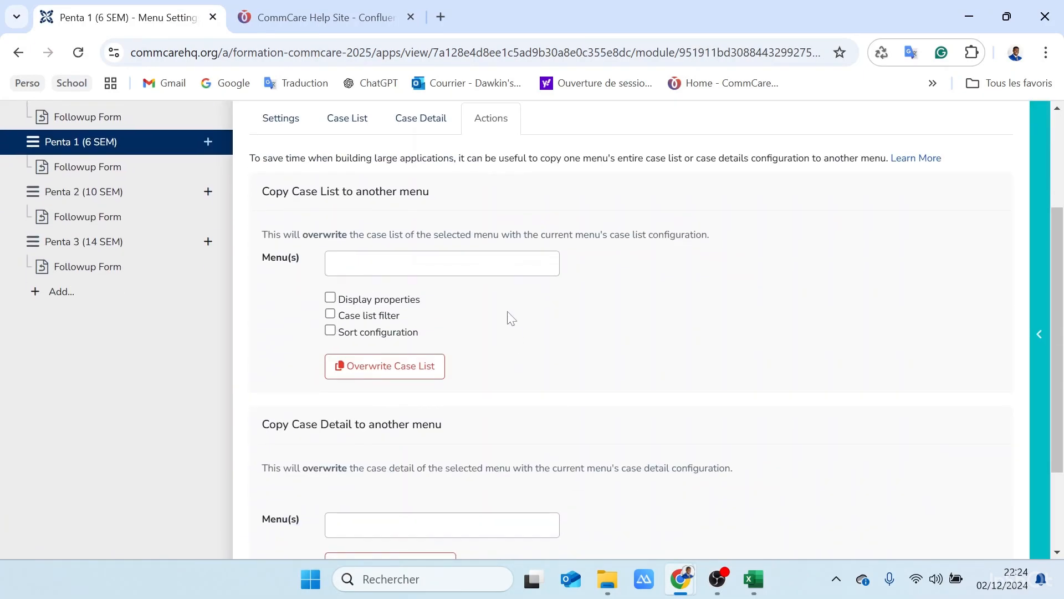
{"action": "left_click", "coordinate": [388, 264]}
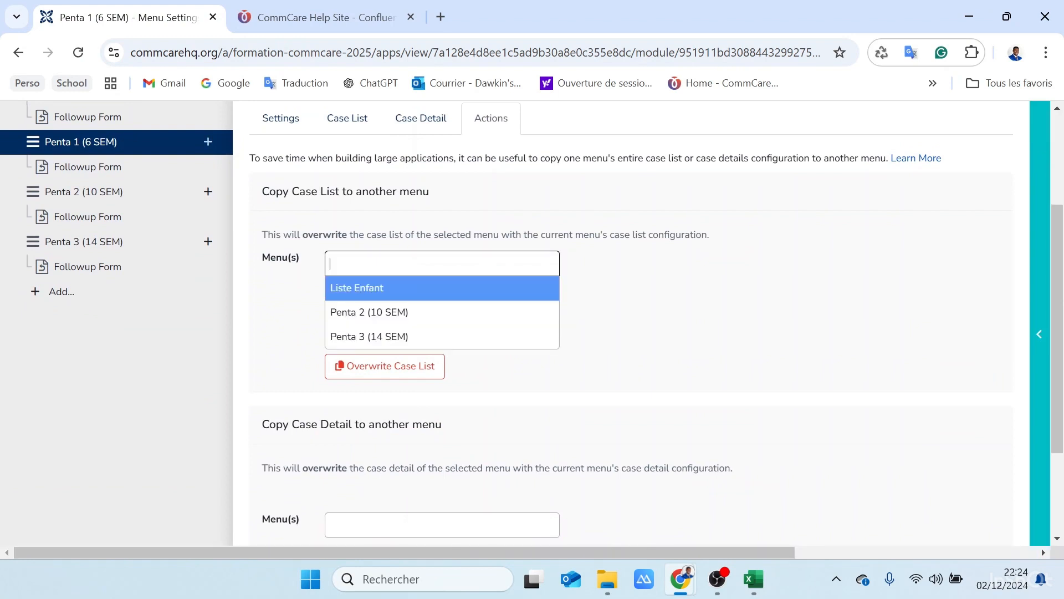
{"action": "left_click", "coordinate": [388, 314]}
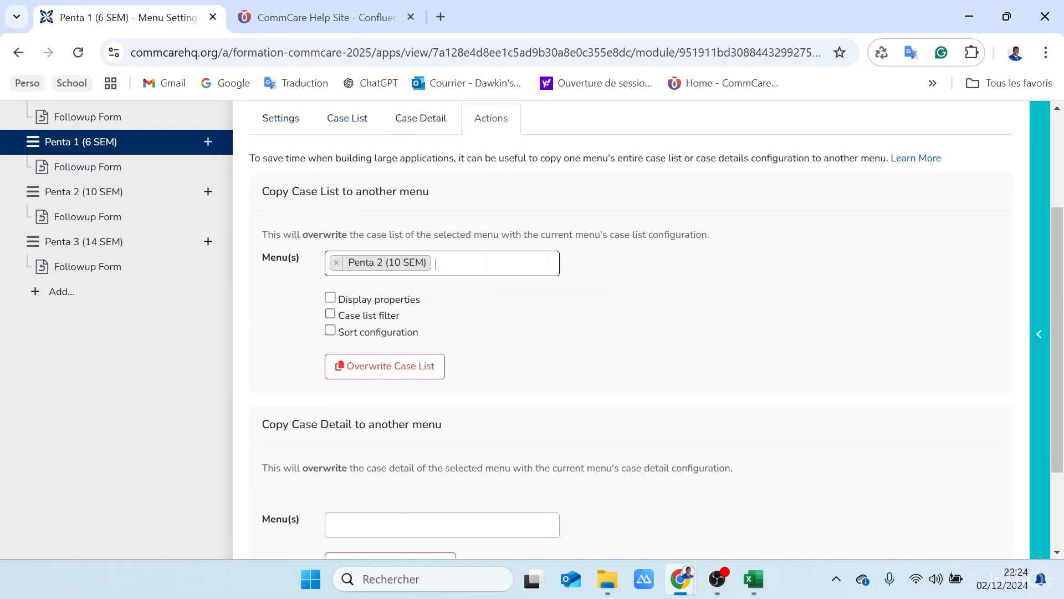
{"action": "left_click", "coordinate": [417, 337]}
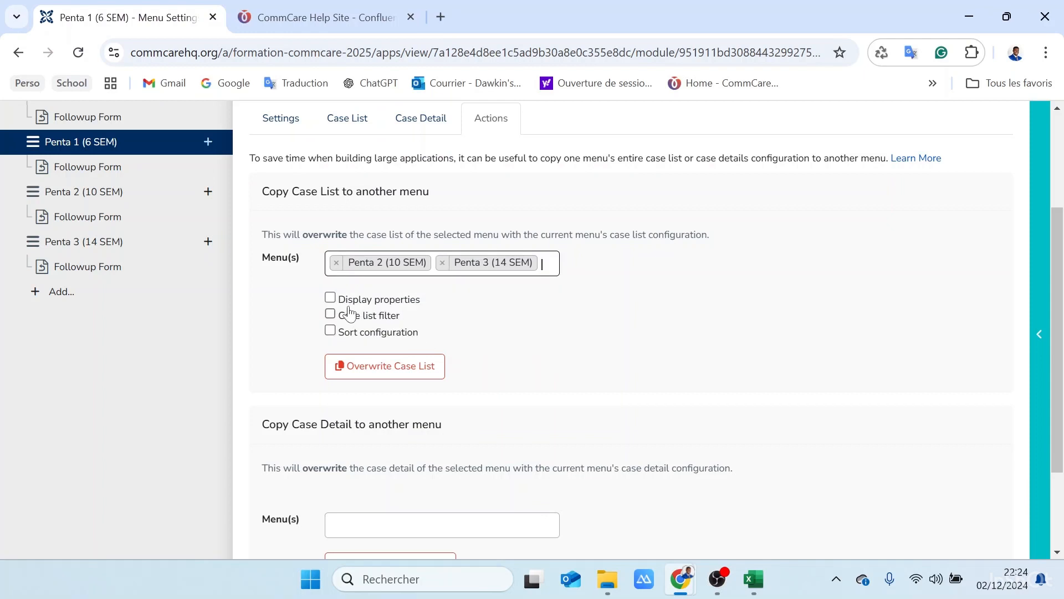
{"action": "left_click", "coordinate": [330, 298]}
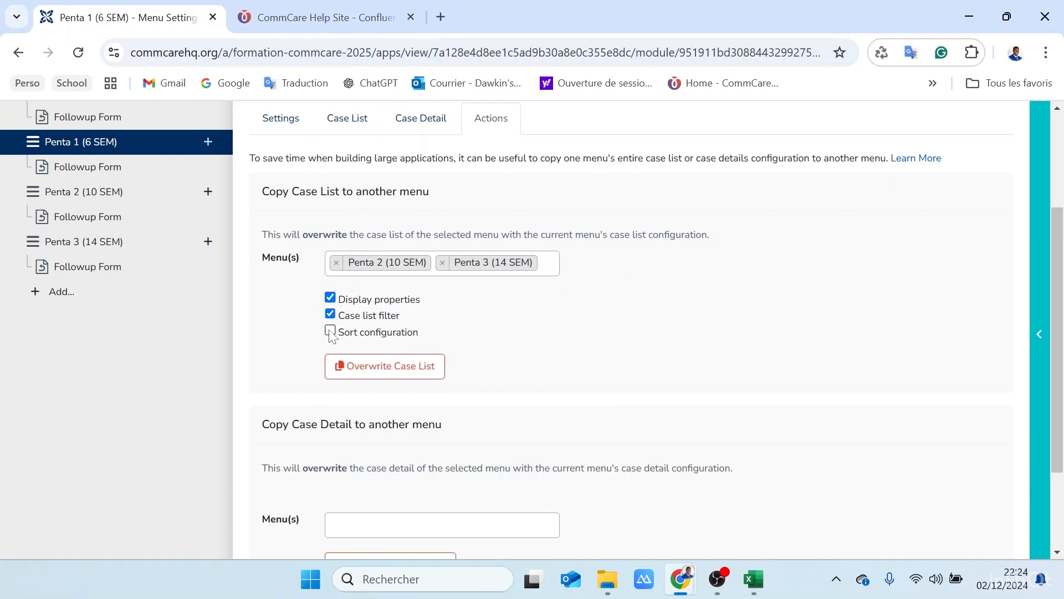
{"action": "left_click", "coordinate": [389, 372]}
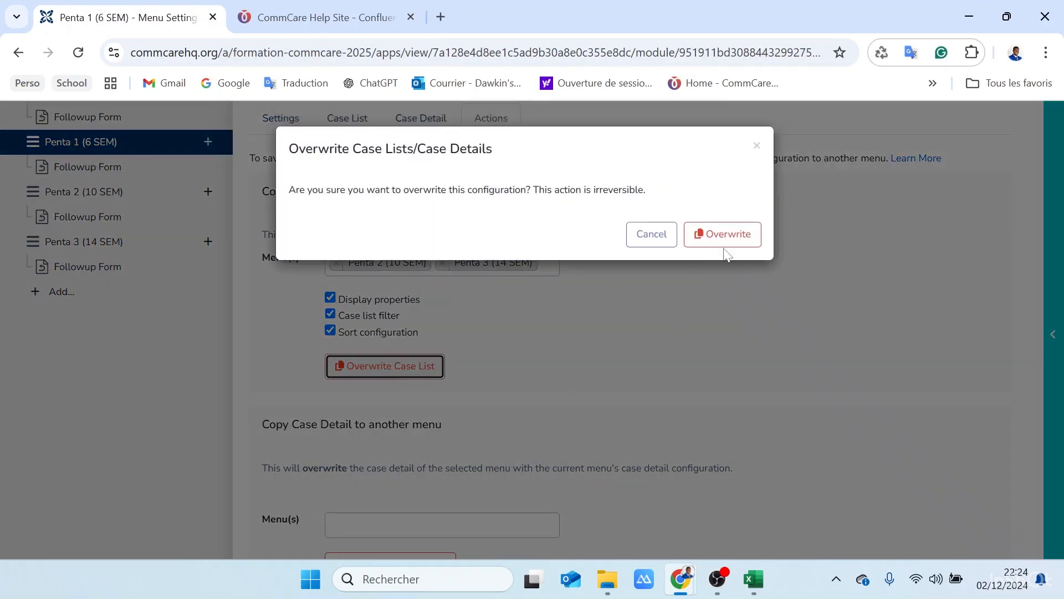
{"action": "left_click", "coordinate": [738, 239]}
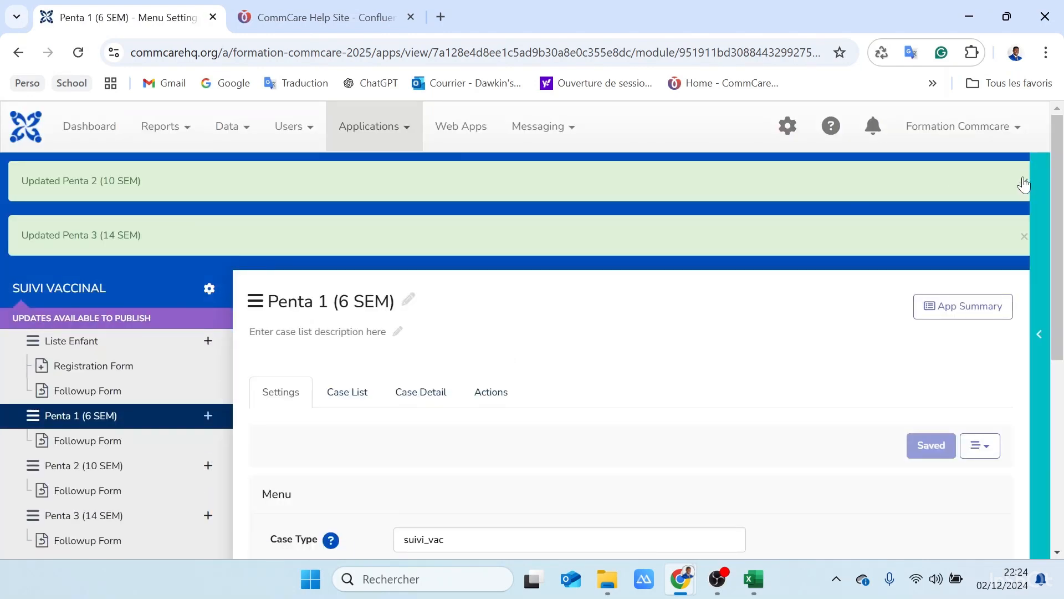
{"action": "left_click", "coordinate": [1024, 181]}
{"action": "left_click", "coordinate": [1025, 185]}
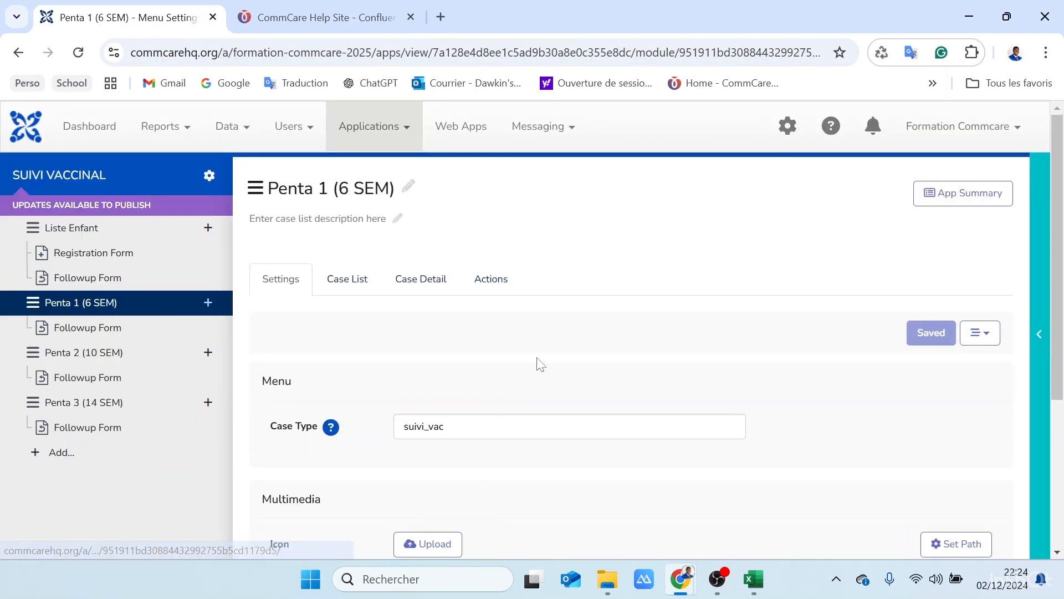
Overwrite the case details of Penta 2 (10 SEM) and Penta 3 (14 SEM) with Penta 1 (6 SEM)'s case detail configuration.
{"action": "scroll", "coordinate": [536, 363], "scroll_direction": "down", "scroll_amount": 2}
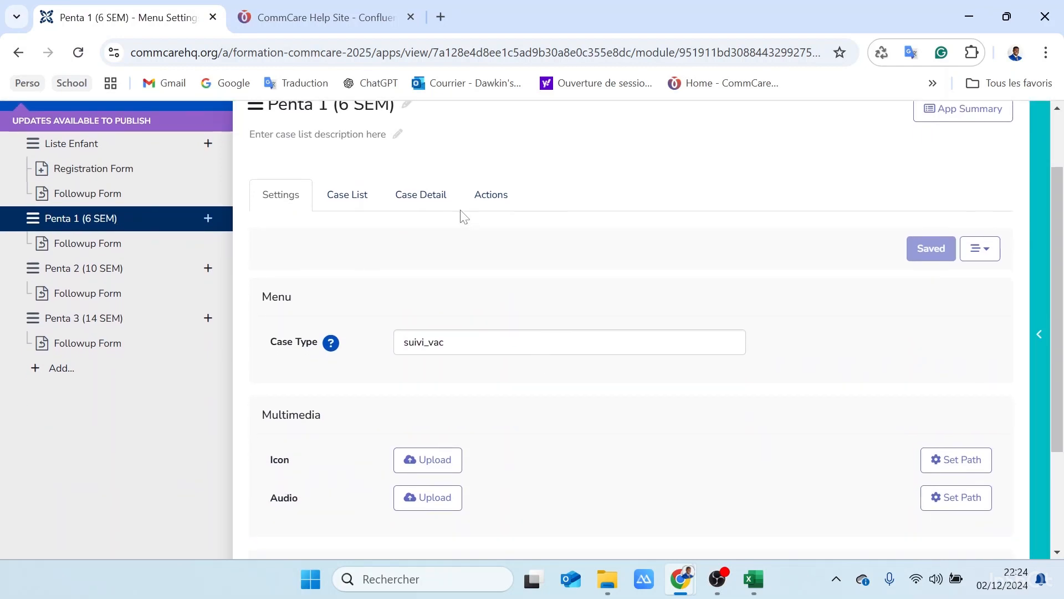
{"action": "left_click", "coordinate": [495, 195]}
{"action": "scroll", "coordinate": [404, 373], "scroll_direction": "down", "scroll_amount": 4}
{"action": "left_click", "coordinate": [408, 398]}
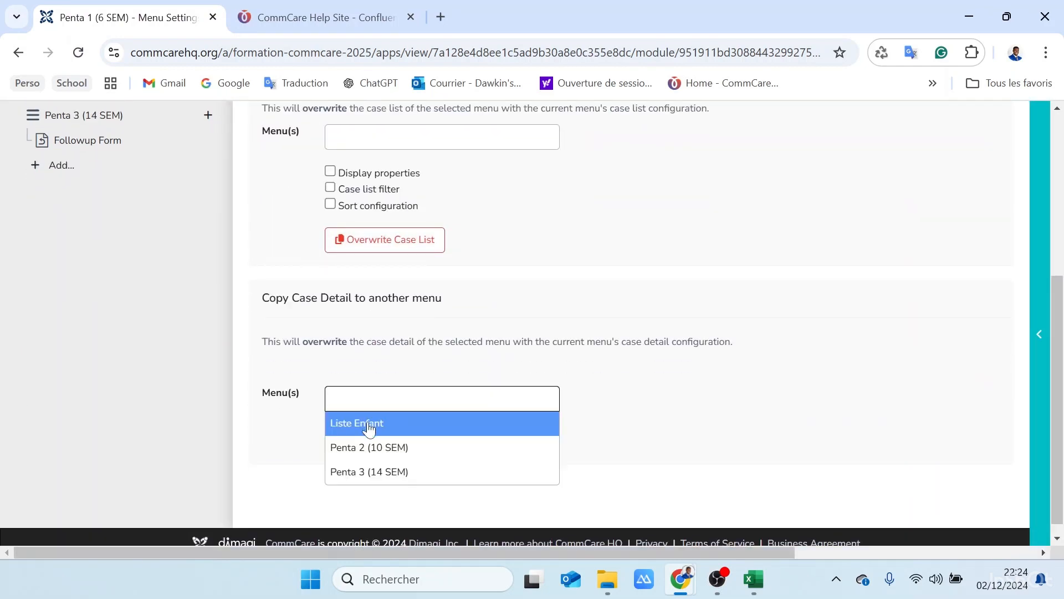
{"action": "left_click", "coordinate": [363, 447]}
{"action": "left_click", "coordinate": [436, 398]}
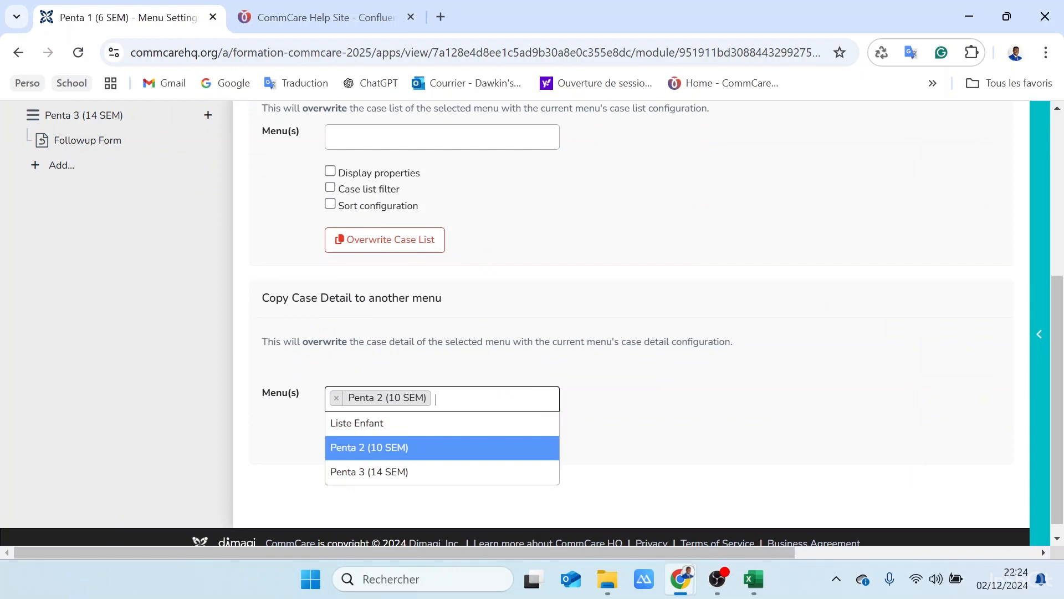
{"action": "left_click", "coordinate": [419, 472]}
{"action": "left_click", "coordinate": [434, 438]}
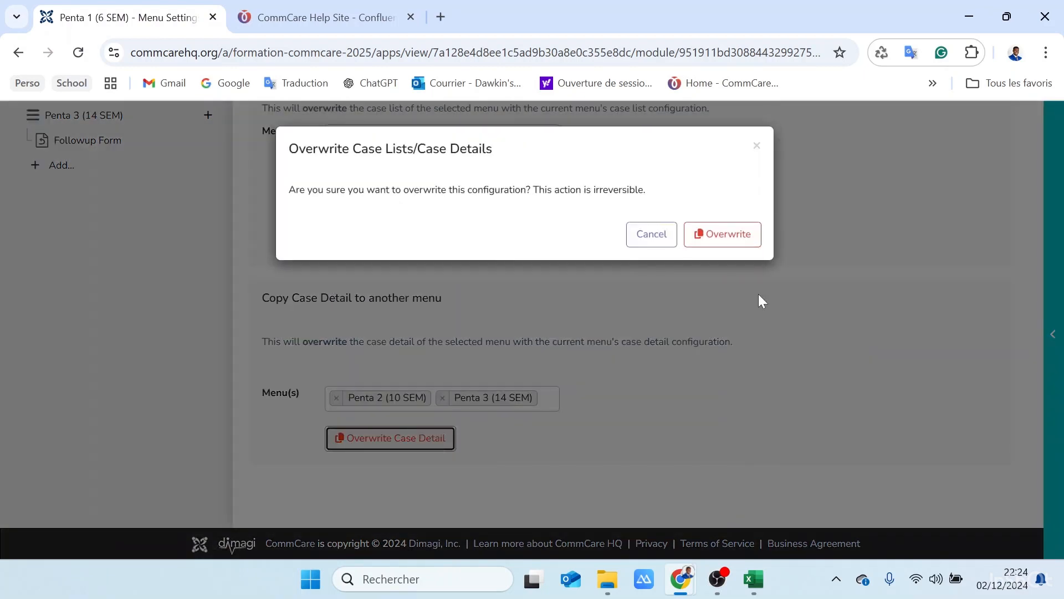
{"action": "left_click", "coordinate": [748, 233]}
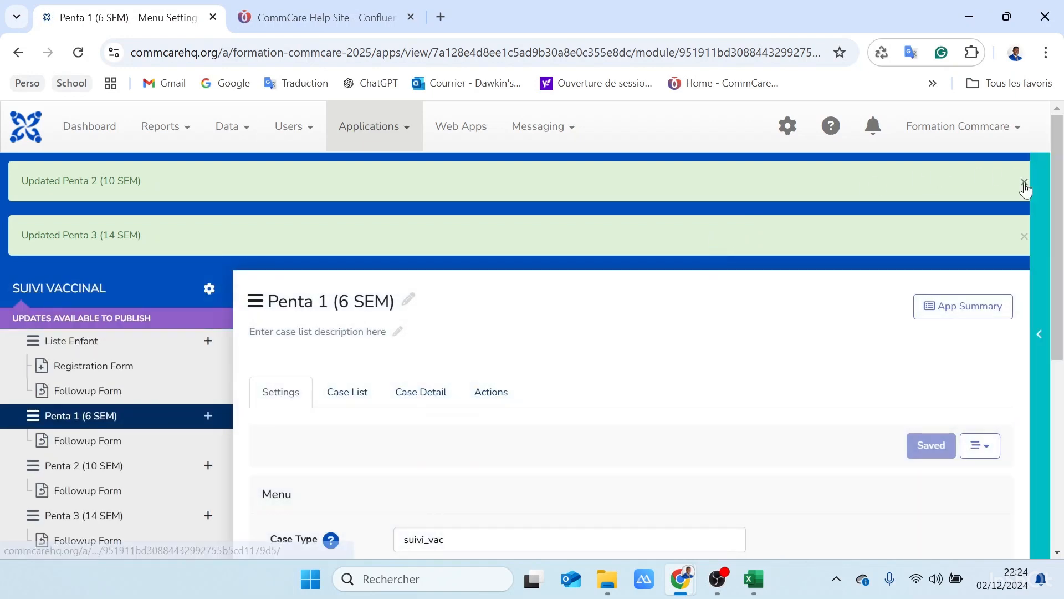
{"action": "left_click", "coordinate": [1024, 183]}
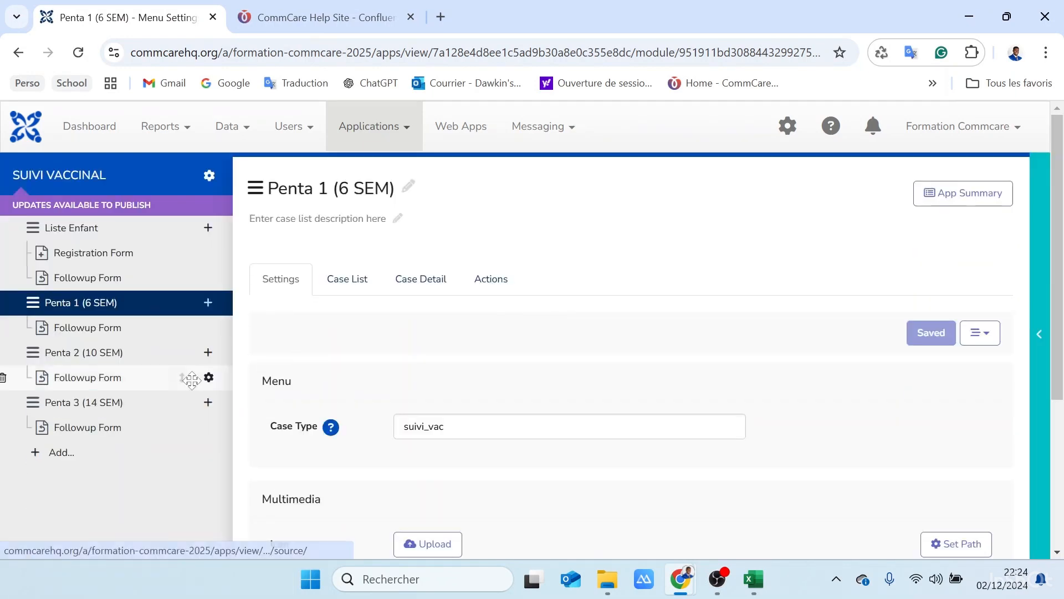
Examine Penta 2 (10 SEM)'s case type and the display properties of its case list and case detail.
{"action": "left_click", "coordinate": [67, 360]}
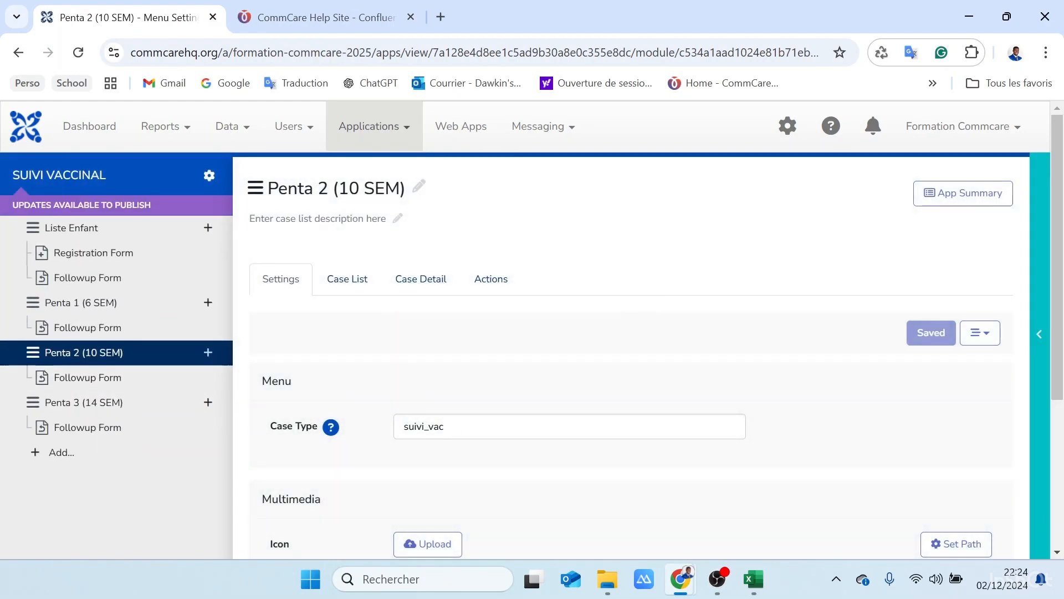
{"action": "left_click_drag", "start_coordinate": [446, 426], "coordinate": [376, 432]}
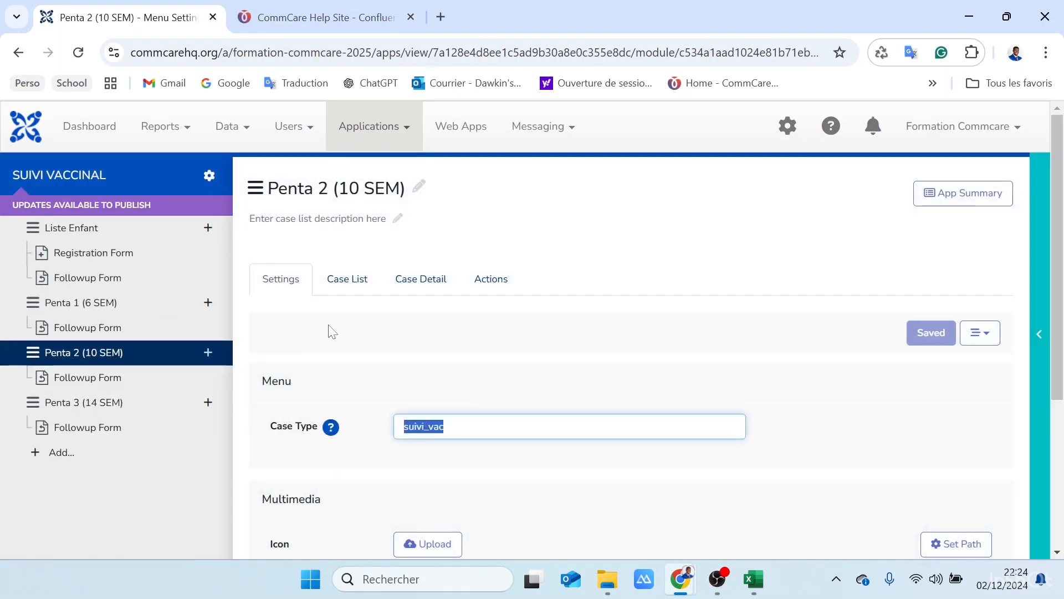
{"action": "left_click", "coordinate": [357, 285]}
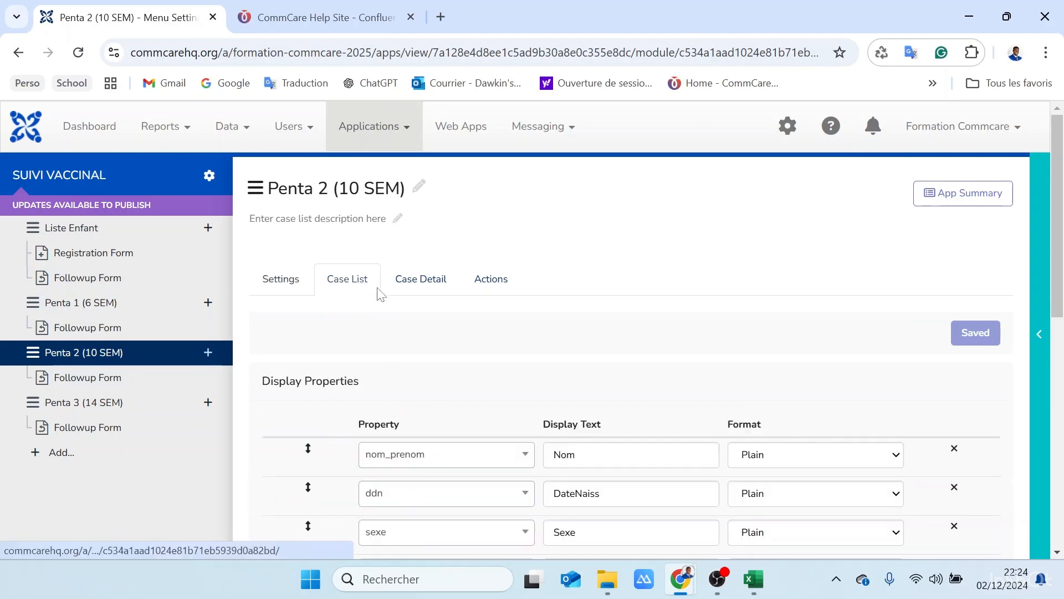
{"action": "scroll", "coordinate": [438, 328], "scroll_direction": "down", "scroll_amount": 3}
{"action": "scroll", "coordinate": [442, 329], "scroll_direction": "up", "scroll_amount": 3}
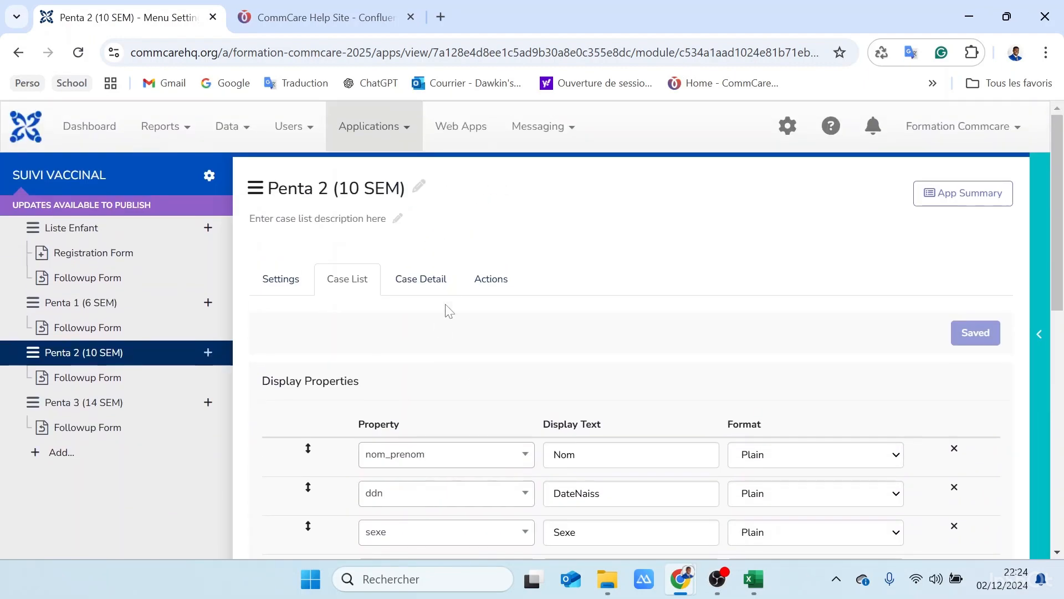
{"action": "left_click", "coordinate": [438, 282]}
{"action": "scroll", "coordinate": [442, 377], "scroll_direction": "down", "scroll_amount": 3}
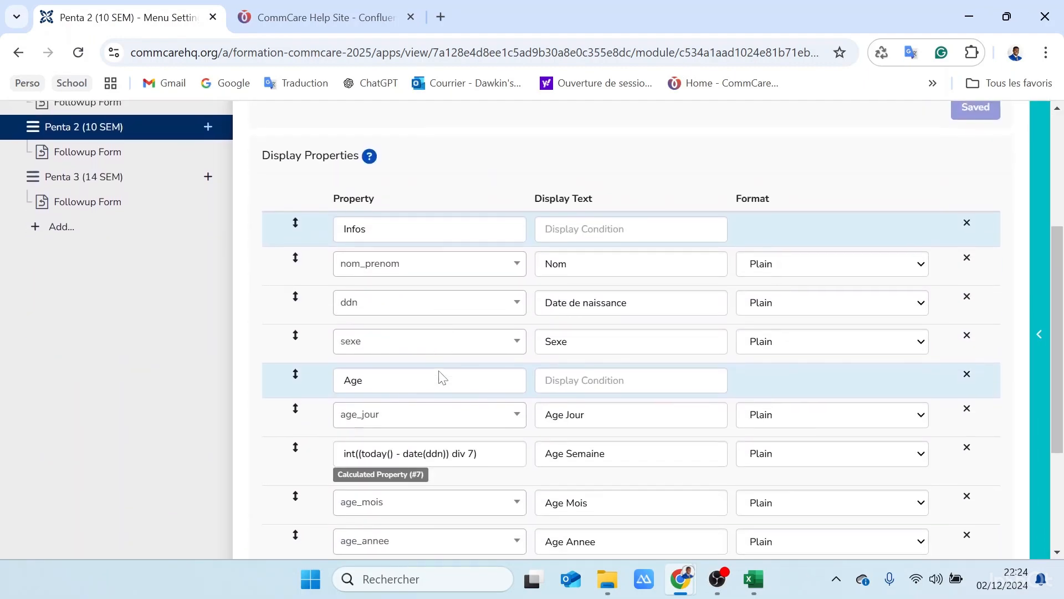
{"action": "scroll", "coordinate": [442, 377], "scroll_direction": "up", "scroll_amount": 4}
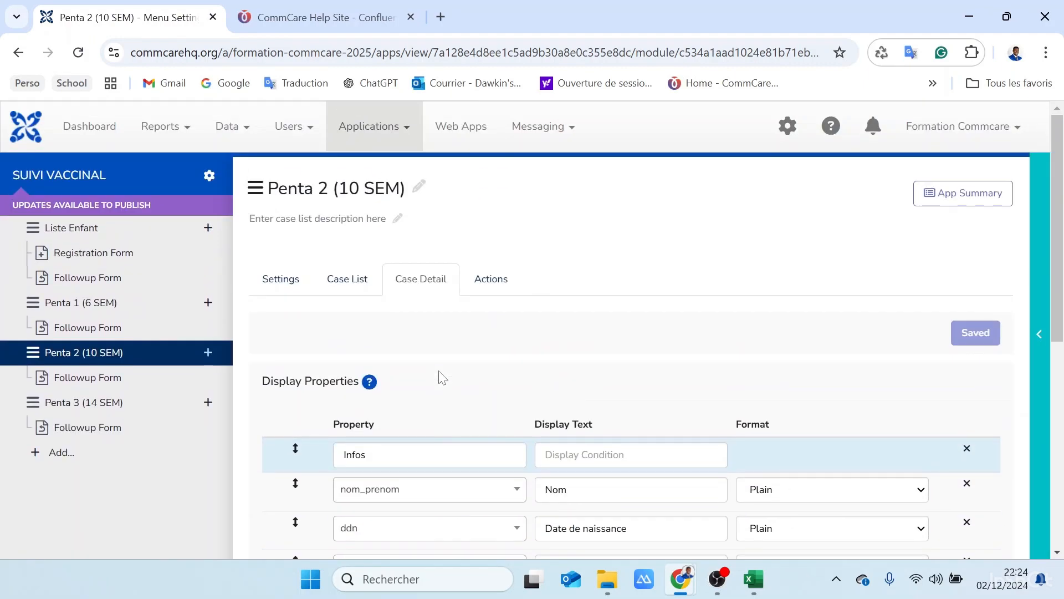
Set Penta 2 (10 SEM)'s case list filter to int((today() - date(ddn)) div 7) = 10 and save it.
{"action": "left_click", "coordinate": [327, 284]}
{"action": "scroll", "coordinate": [444, 333], "scroll_direction": "down", "scroll_amount": 7}
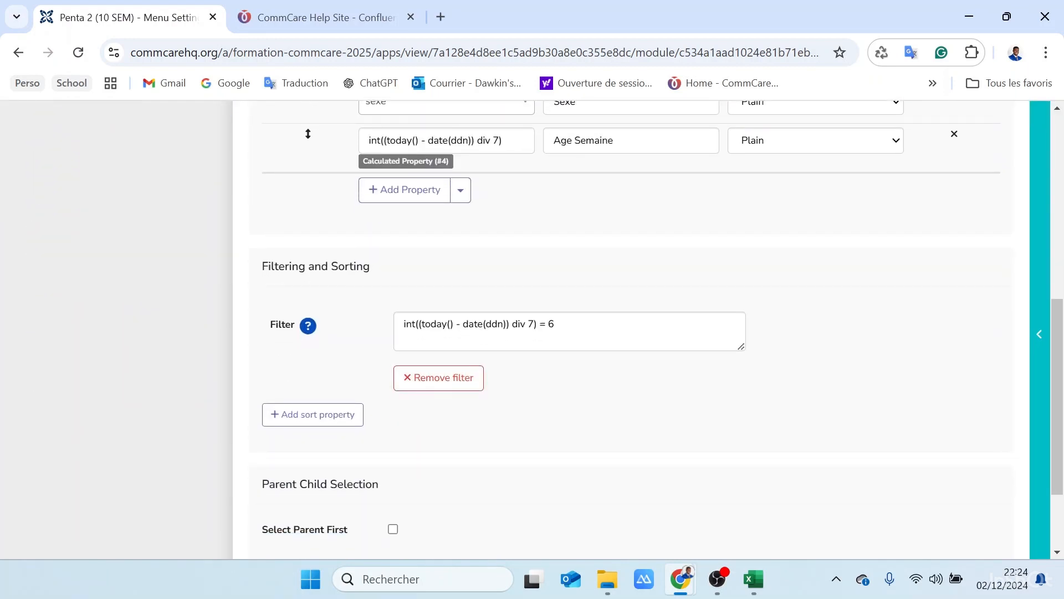
{"action": "left_click", "coordinate": [607, 325]}
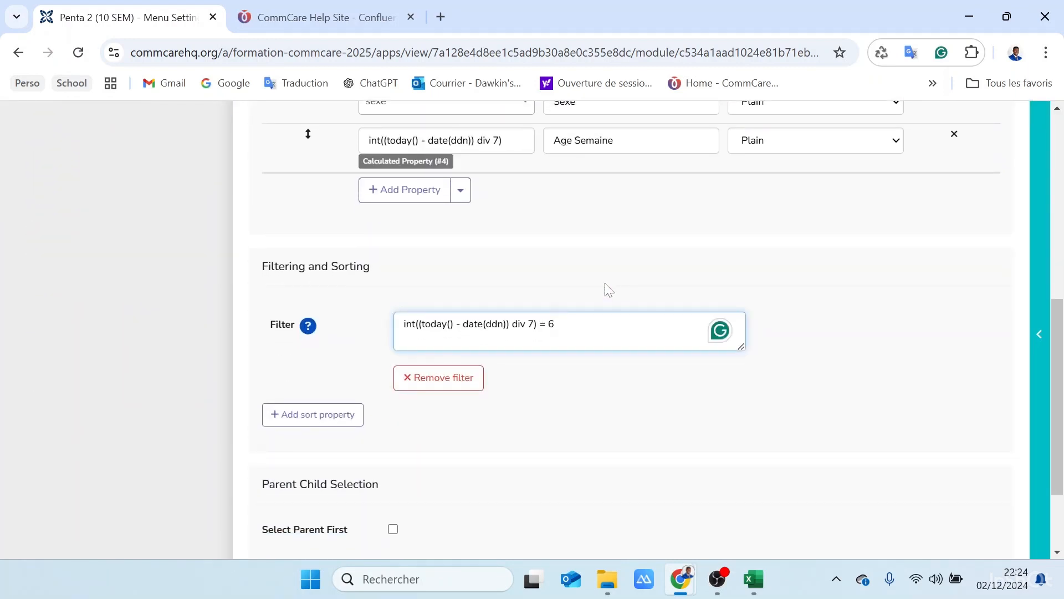
{"action": "key", "text": "BackSpace"}
{"action": "type", "text": "10"}
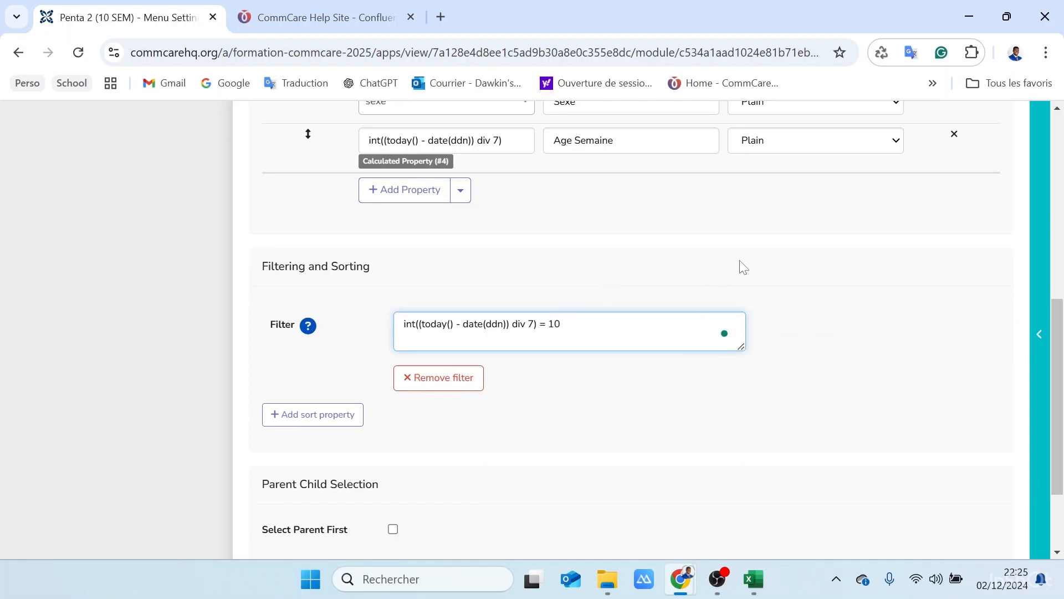
{"action": "scroll", "coordinate": [757, 266], "scroll_direction": "up", "scroll_amount": 15}
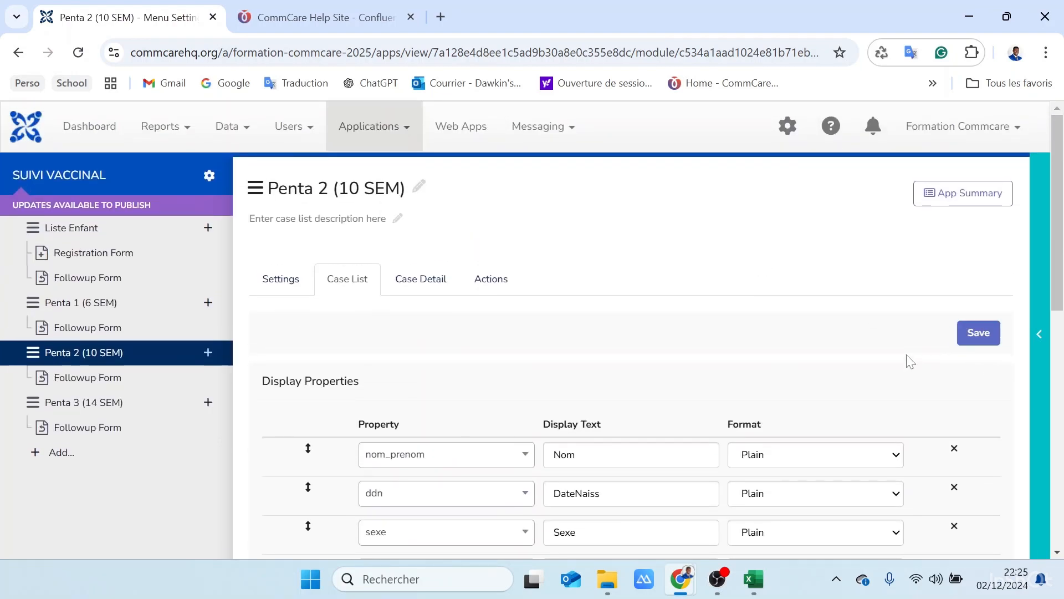
{"action": "left_click", "coordinate": [973, 336]}
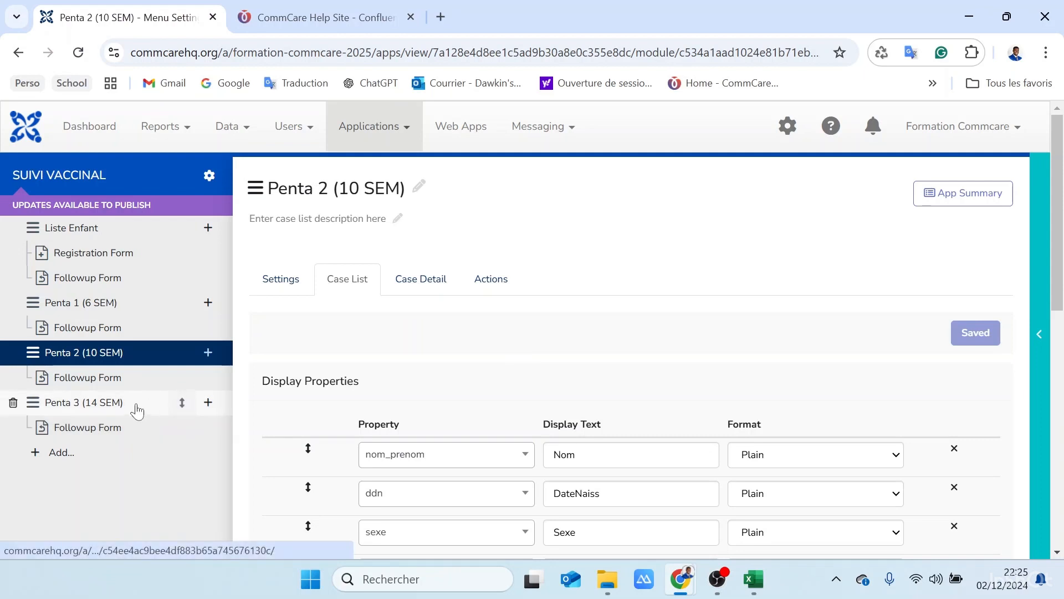
Set Penta 3 (14 SEM)'s case list filter to int((today() - date(ddn)) div 7) = 14 and save it.
{"action": "left_click", "coordinate": [113, 403]}
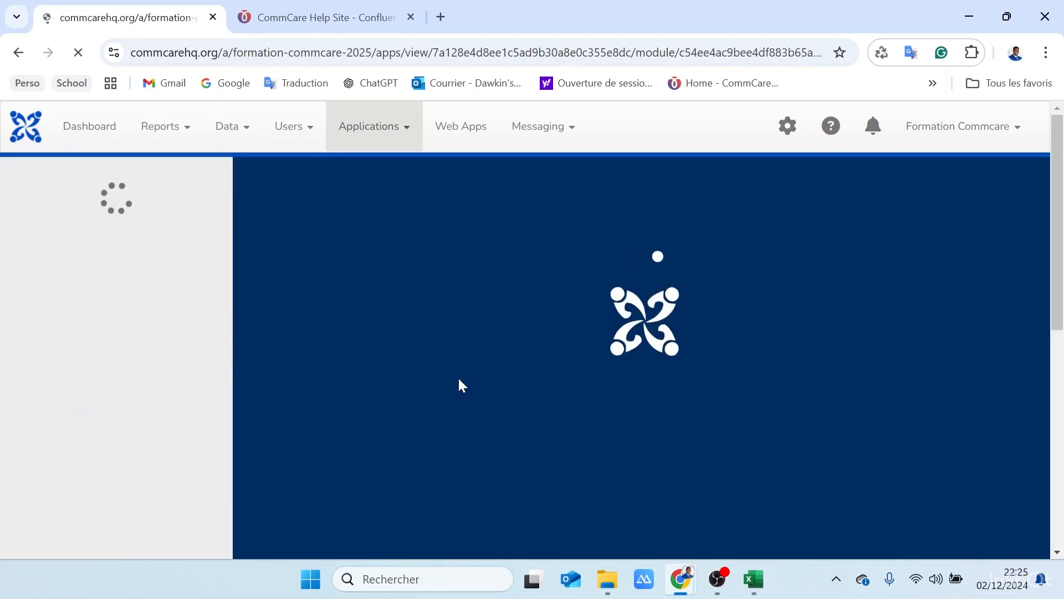
{"action": "scroll", "coordinate": [369, 404], "scroll_direction": "down", "scroll_amount": 3}
{"action": "scroll", "coordinate": [370, 402], "scroll_direction": "up", "scroll_amount": 2}
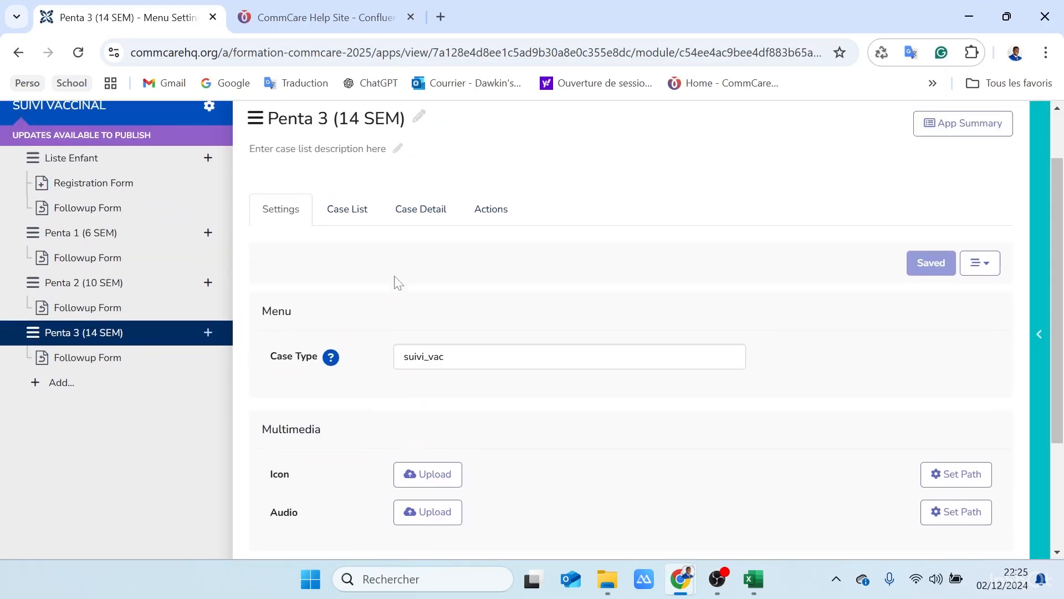
{"action": "left_click", "coordinate": [357, 216]}
{"action": "scroll", "coordinate": [382, 283], "scroll_direction": "down", "scroll_amount": 8}
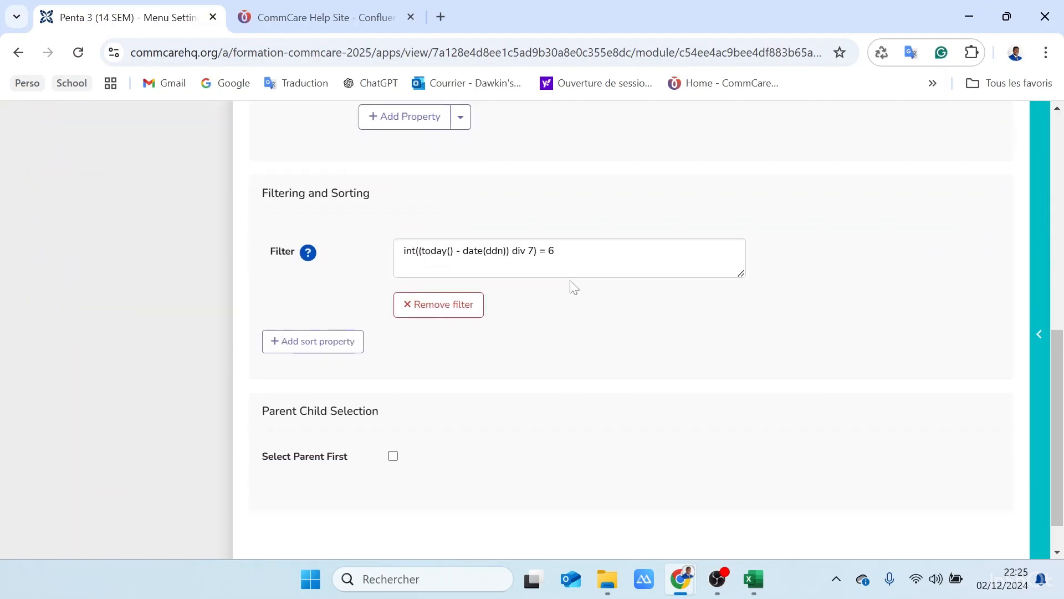
{"action": "left_click", "coordinate": [573, 267]}
{"action": "key", "text": "BackSpace"}
{"action": "type", "text": "1"}
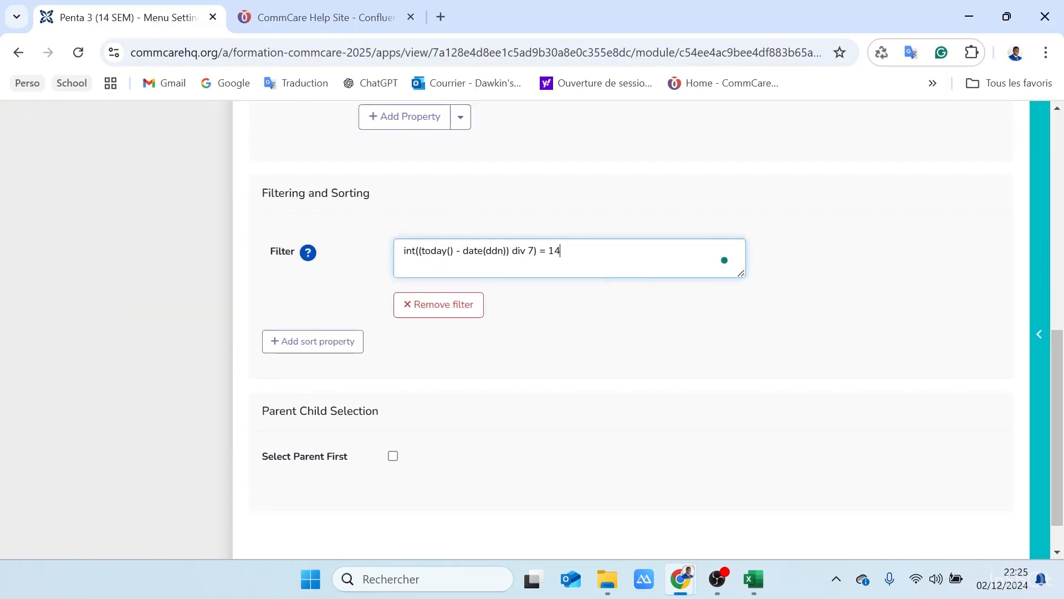
{"action": "type", "text": "4"}
{"action": "scroll", "coordinate": [592, 261], "scroll_direction": "up", "scroll_amount": 10}
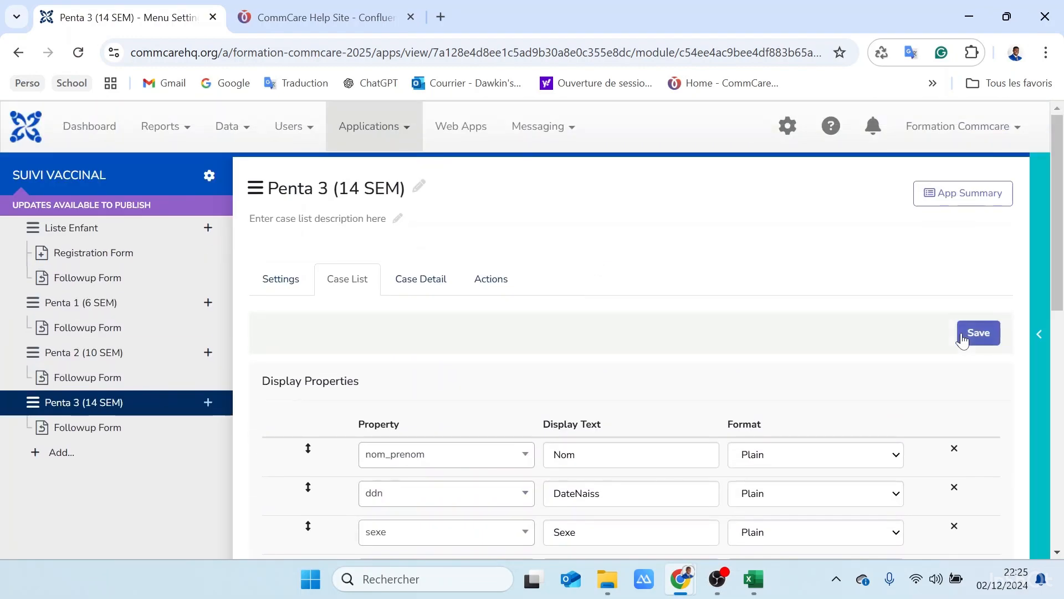
{"action": "left_click", "coordinate": [977, 333]}
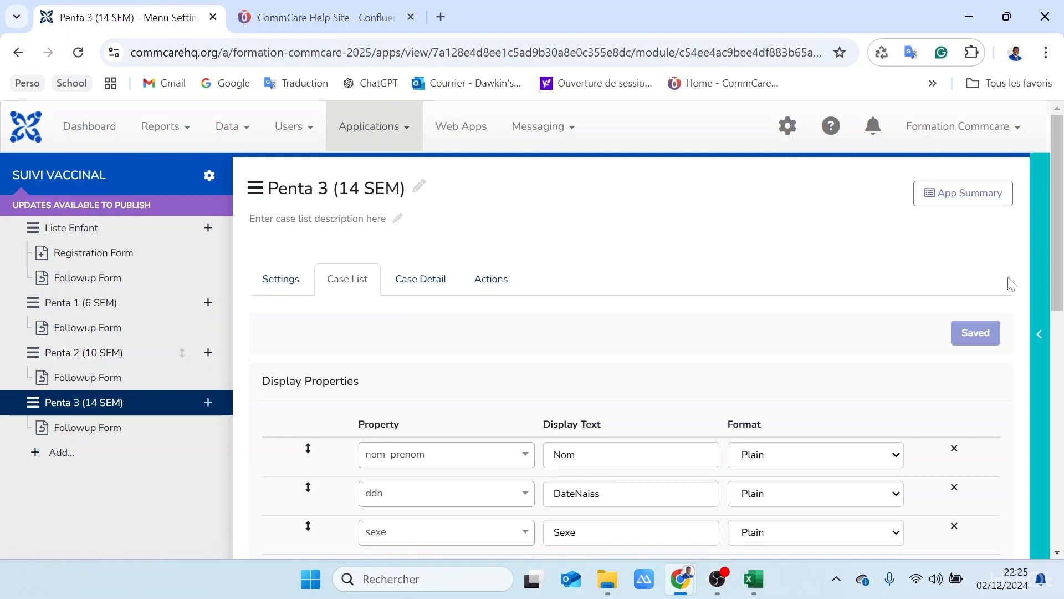
Refresh the app preview and check the Penta 2 (10 SEM) case list, including the Infos and Age details of the listed child.
{"action": "left_click", "coordinate": [1035, 277]}
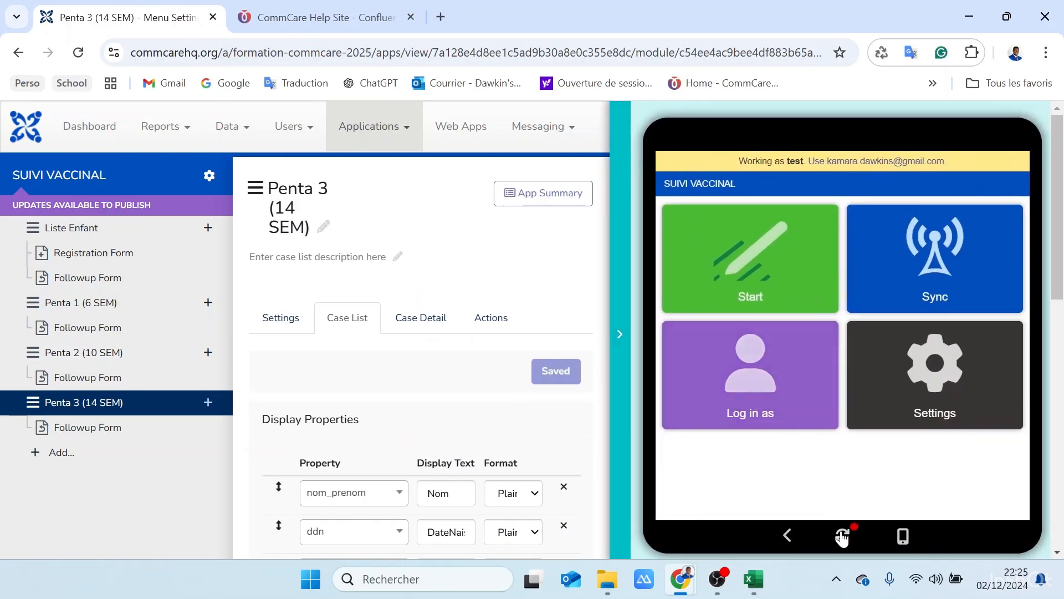
{"action": "left_click", "coordinate": [842, 536]}
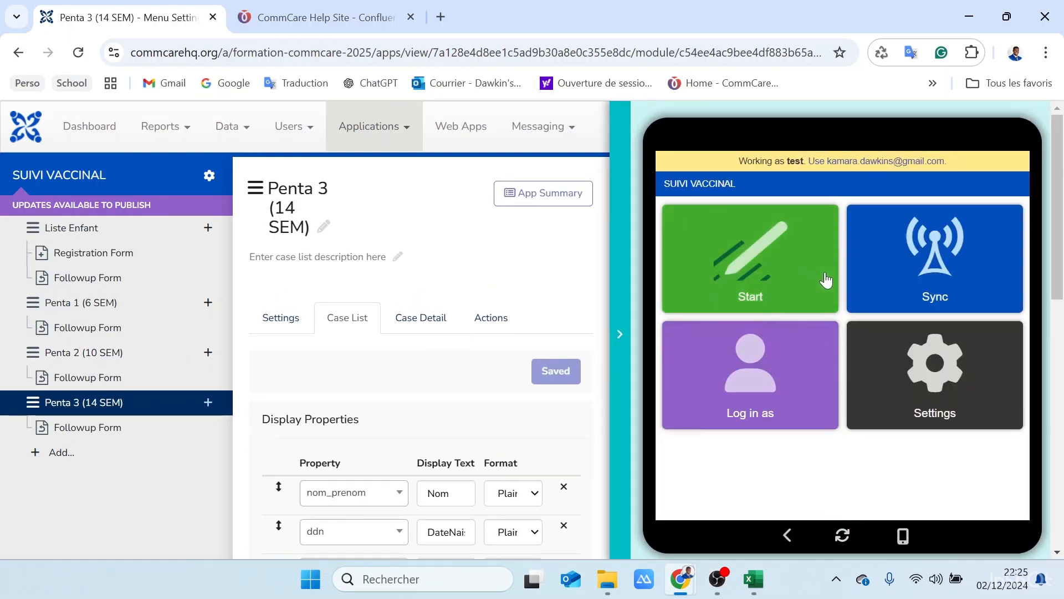
{"action": "left_click", "coordinate": [789, 267]}
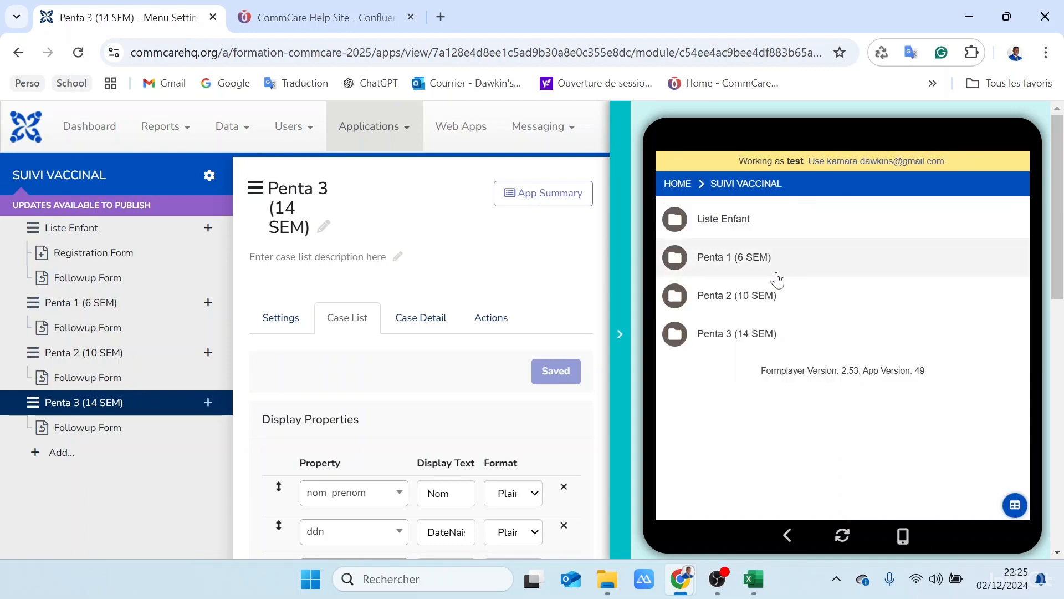
{"action": "left_click", "coordinate": [766, 305]}
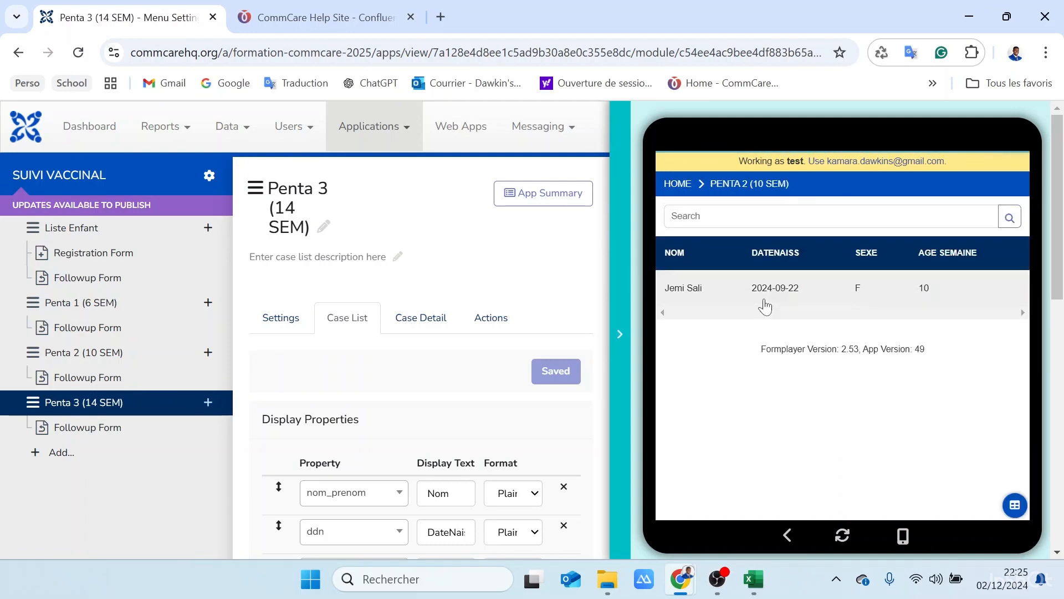
{"action": "left_click", "coordinate": [942, 294]}
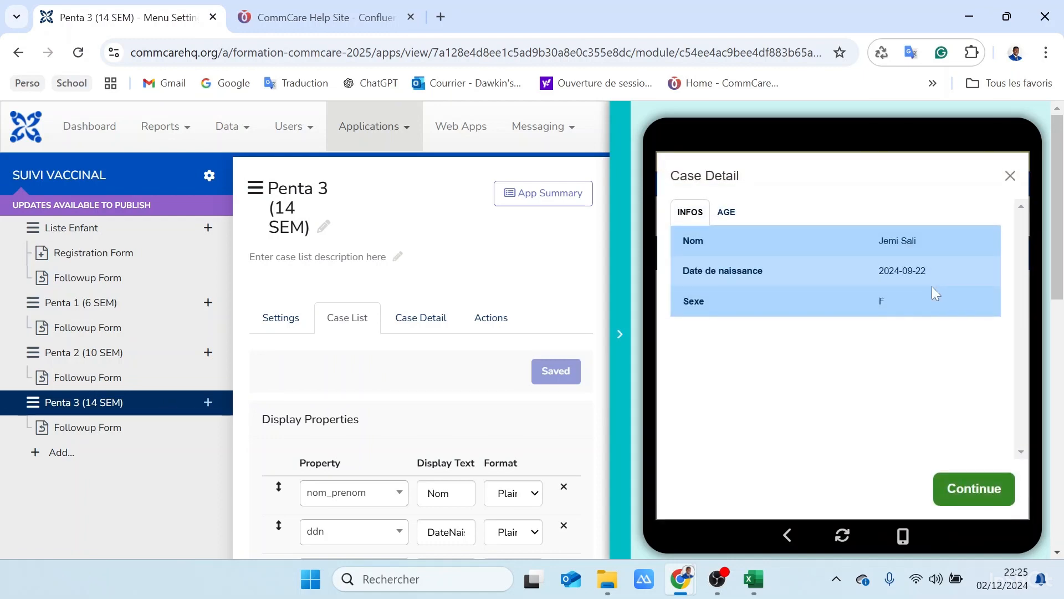
{"action": "left_click", "coordinate": [726, 211]}
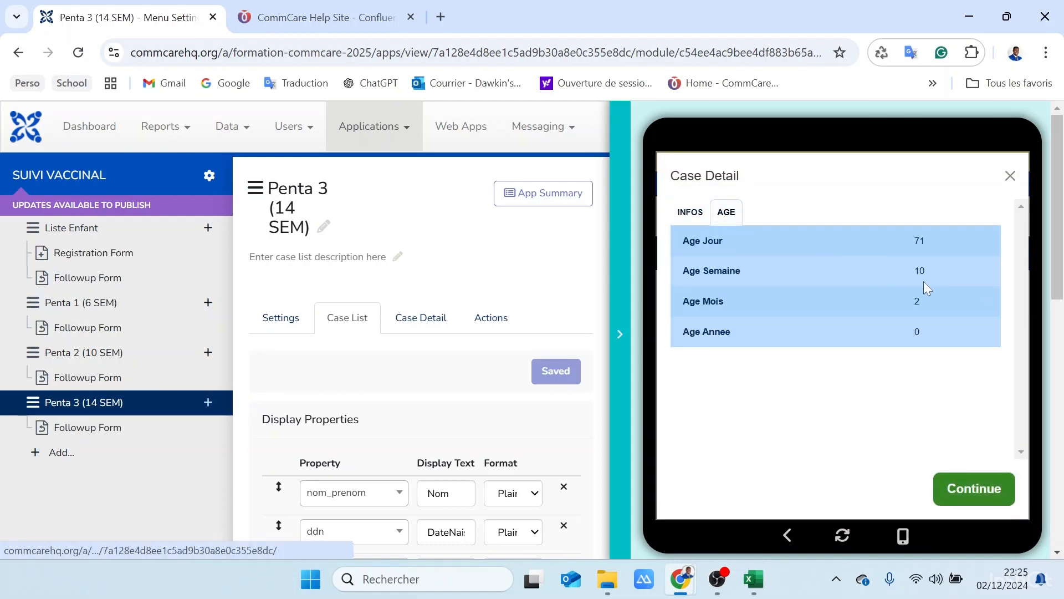
{"action": "left_click", "coordinate": [1010, 176]}
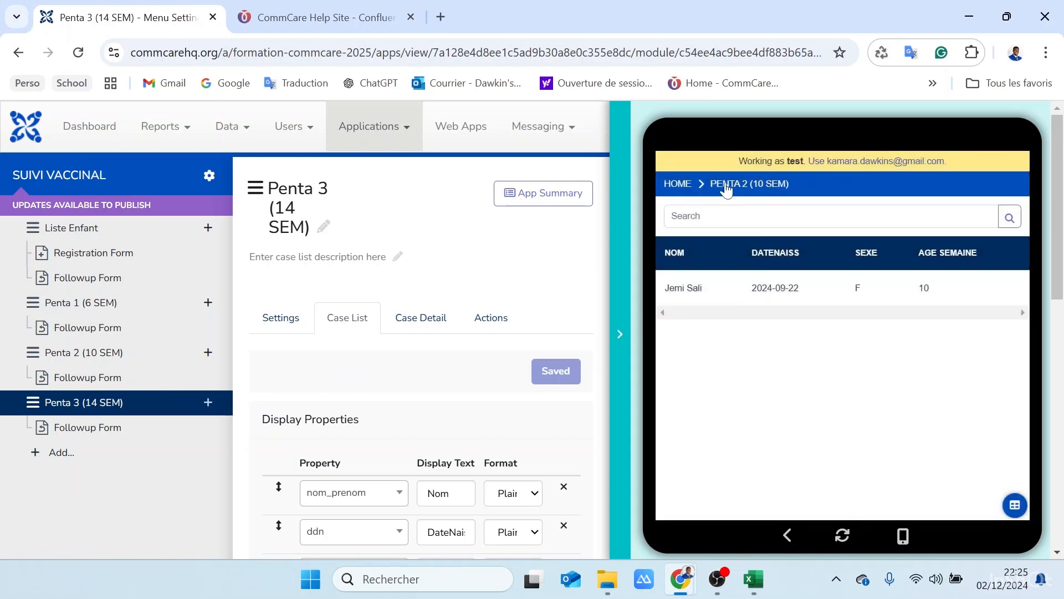
Check the Penta 3 (14 SEM) case list in the app preview and return to the list of menus.
{"action": "left_click", "coordinate": [788, 535]}
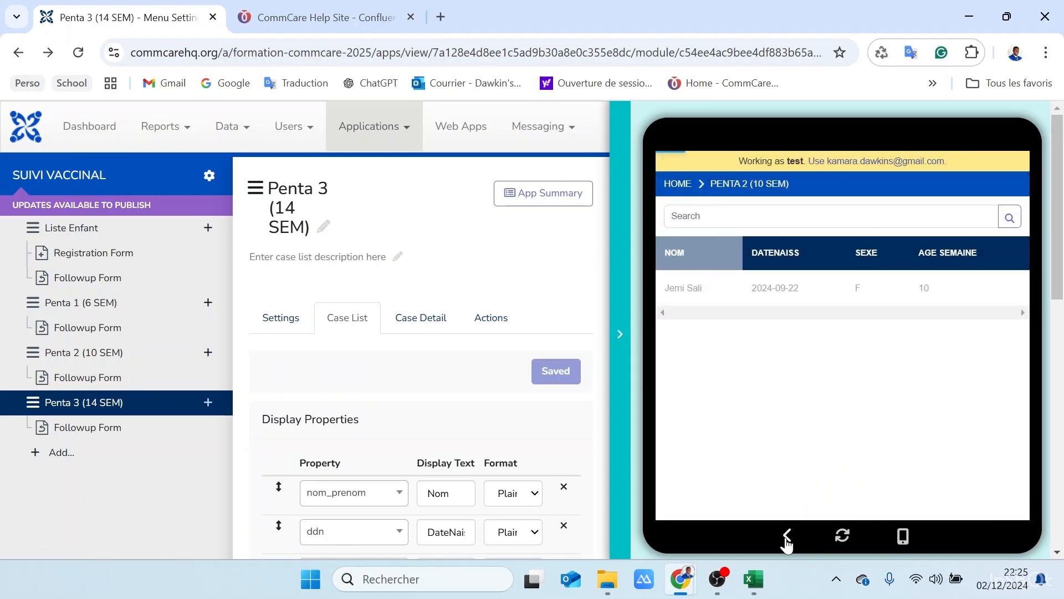
{"action": "left_click", "coordinate": [741, 332]}
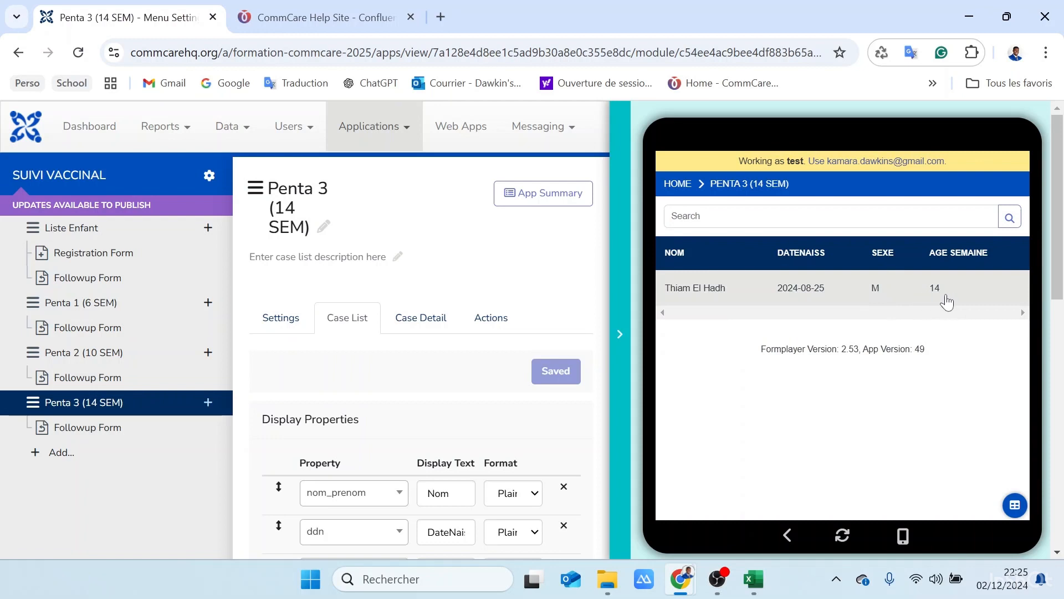
{"action": "left_click", "coordinate": [786, 538]}
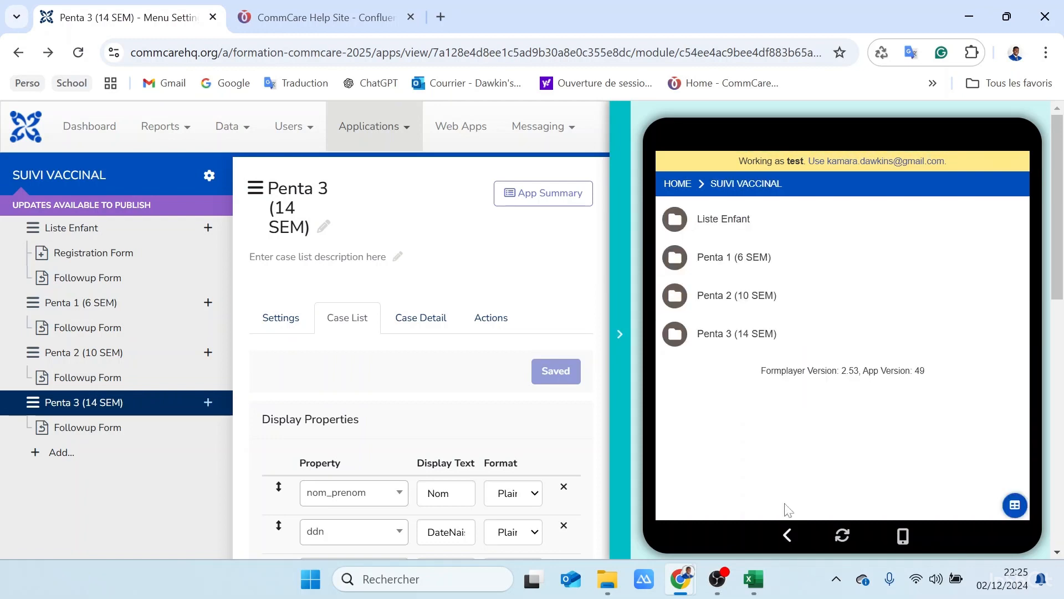
Review the ages in weeks of all children in the Liste Enfant Followup Form list of the app preview.
{"action": "left_click", "coordinate": [743, 225]}
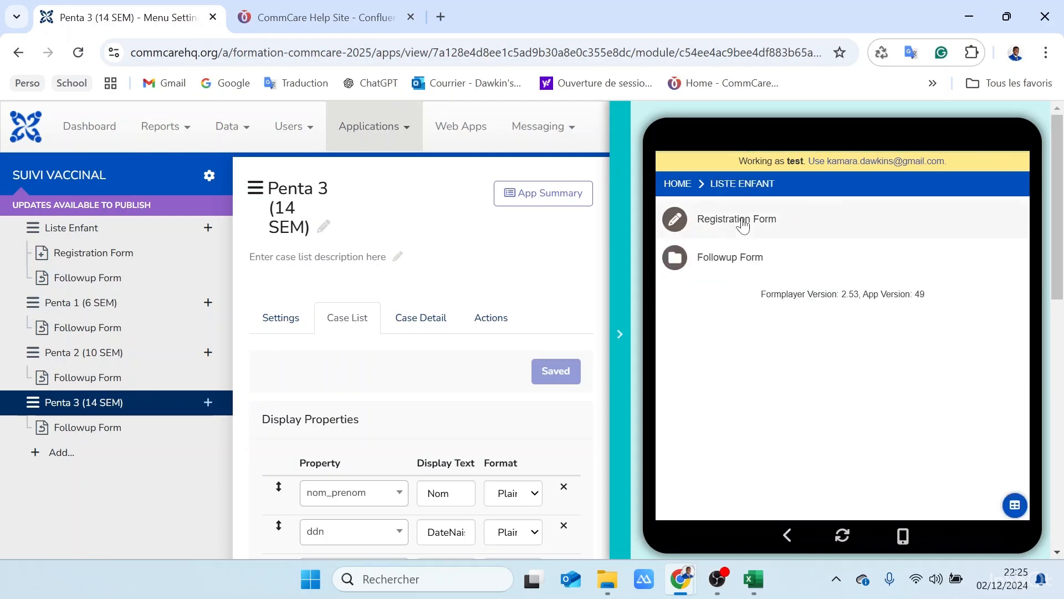
{"action": "left_click", "coordinate": [737, 255]}
{"action": "scroll", "coordinate": [844, 375], "scroll_direction": "down", "scroll_amount": 5}
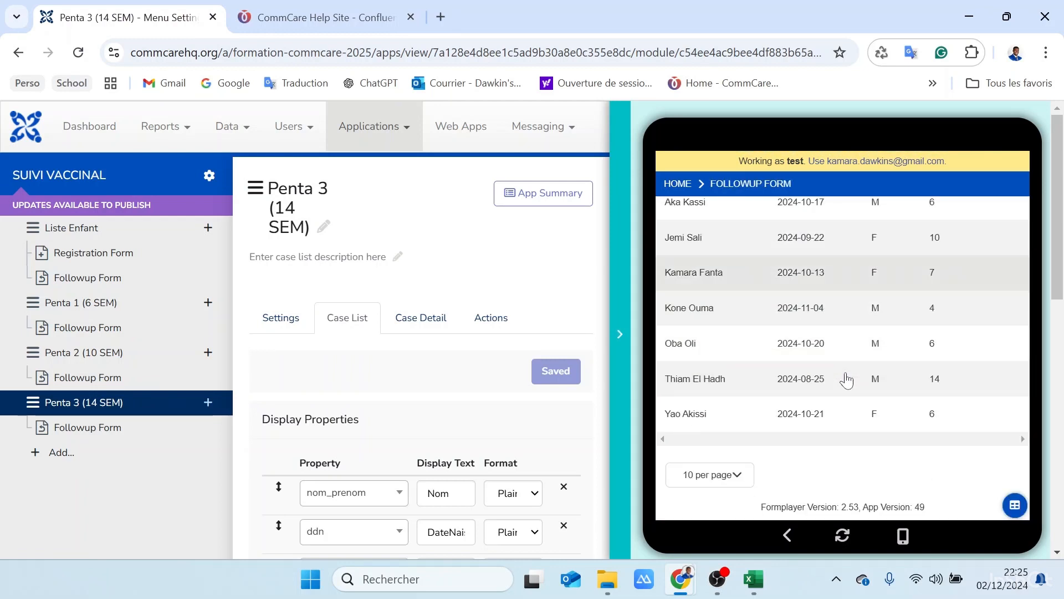
{"action": "scroll", "coordinate": [846, 381], "scroll_direction": "up", "scroll_amount": 2}
{"action": "scroll", "coordinate": [846, 381], "scroll_direction": "up", "scroll_amount": 1}
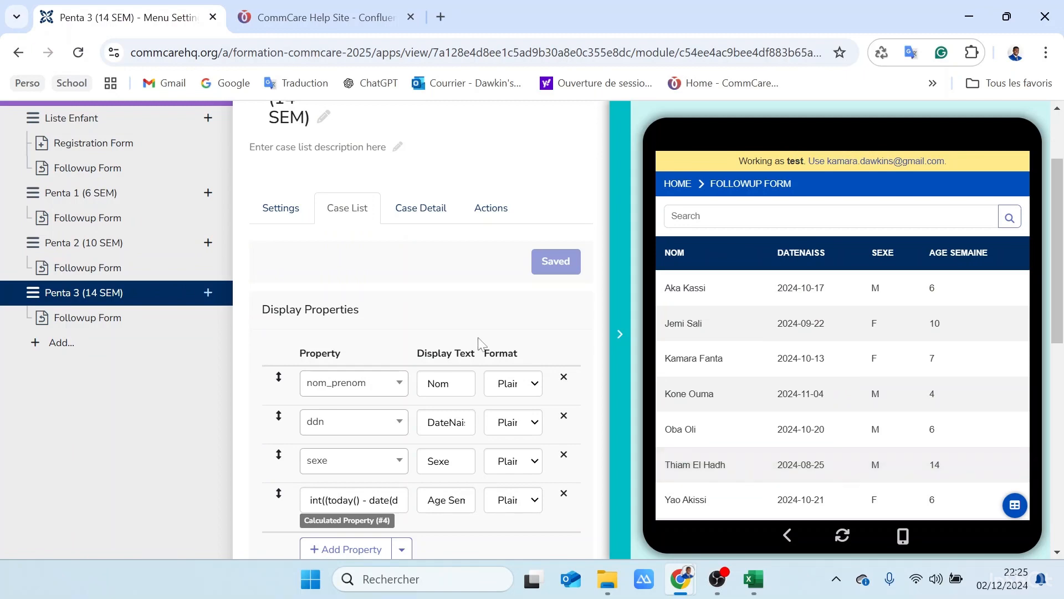
Review Penta 3 (14 SEM)'s case list filter and close the app preview.
{"action": "scroll", "coordinate": [477, 345], "scroll_direction": "up", "scroll_amount": 3}
{"action": "scroll", "coordinate": [478, 345], "scroll_direction": "down", "scroll_amount": 8}
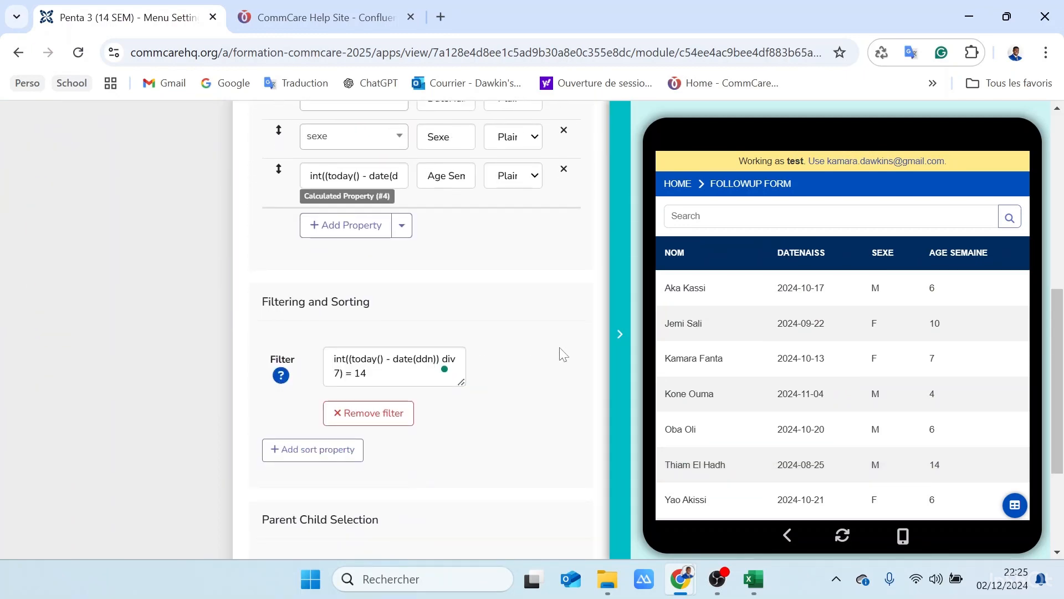
{"action": "left_click", "coordinate": [621, 349]}
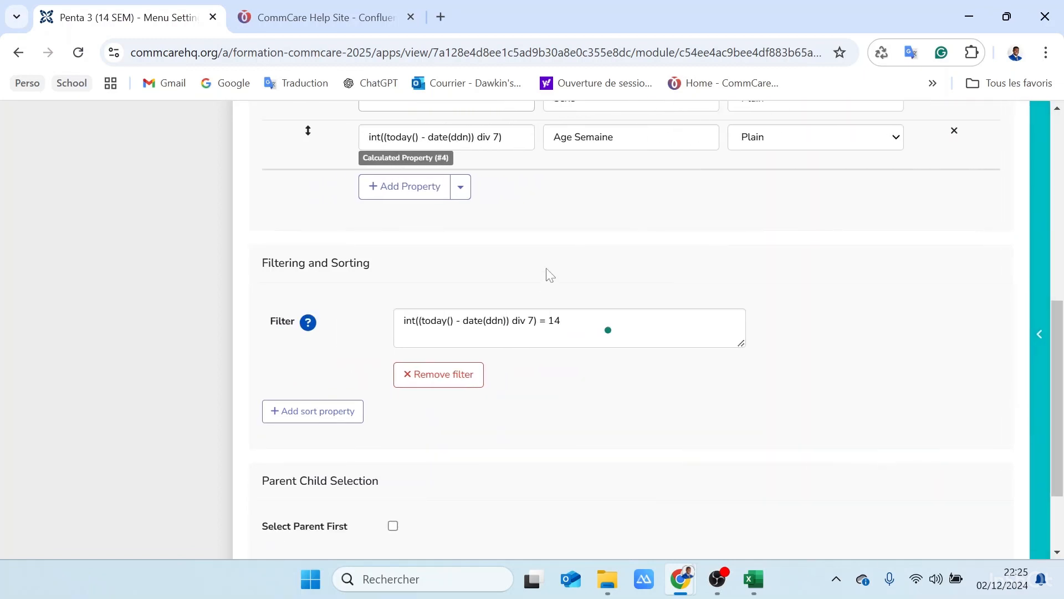
{"action": "scroll", "coordinate": [549, 275], "scroll_direction": "up", "scroll_amount": 5}
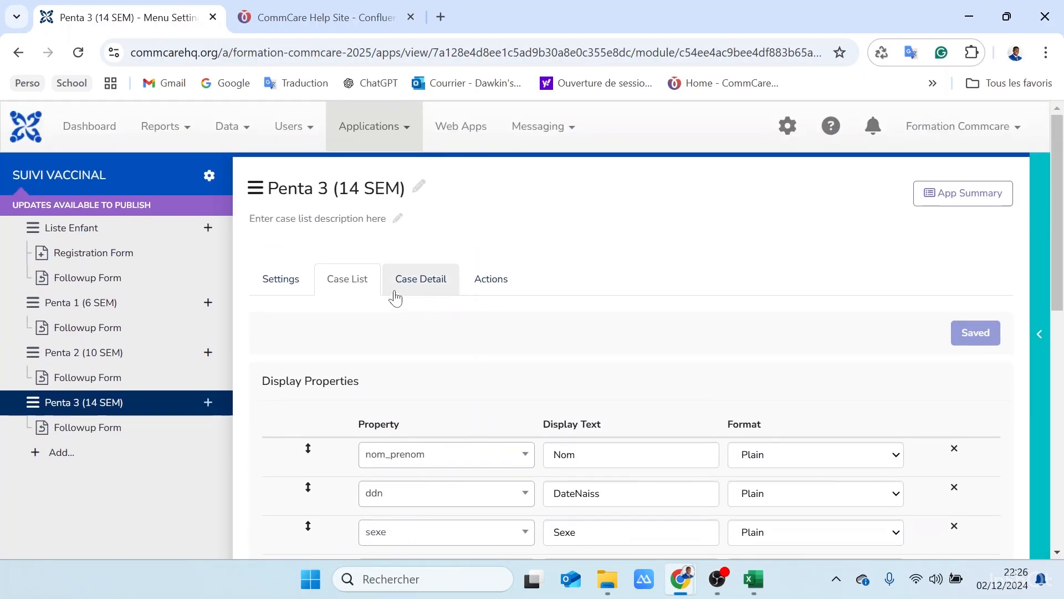